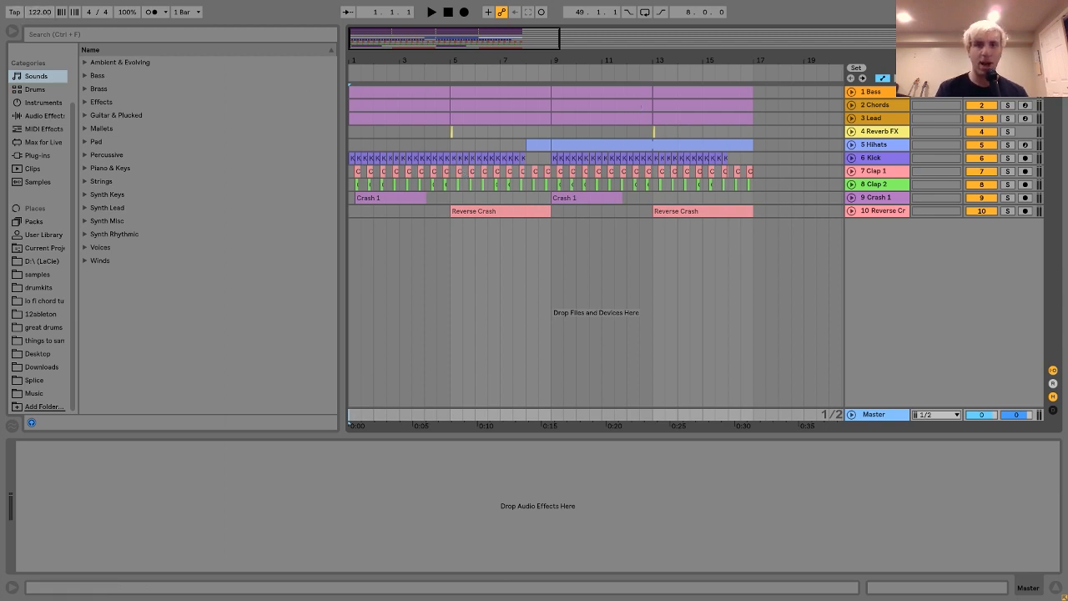
# Solo and audition the Bass track from the start of the arrangement, and unfold the Bass and Chords tracks.
pyautogui.click(883, 92)
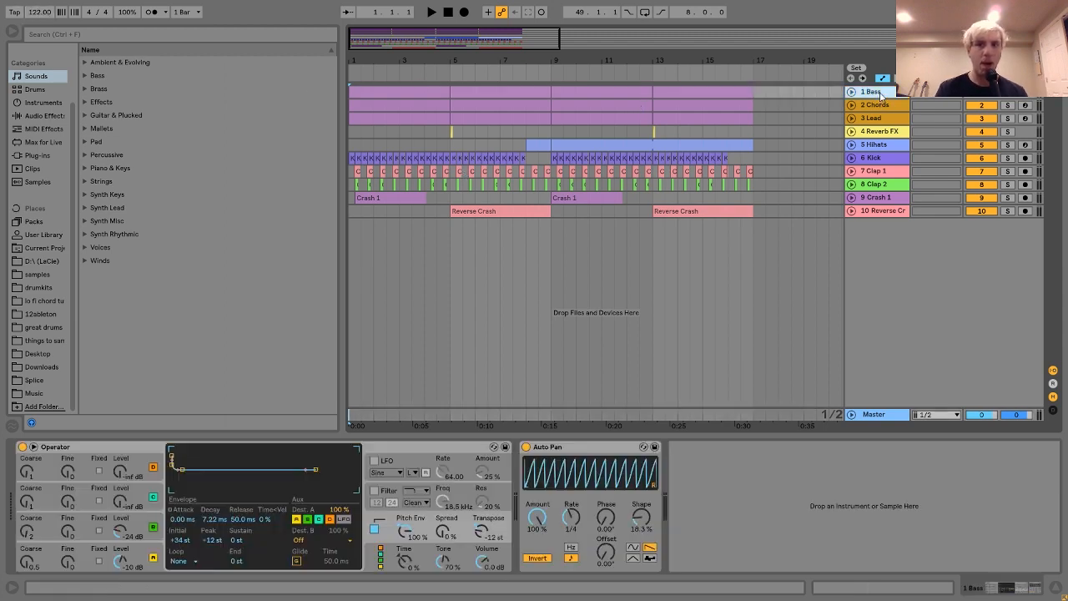
pyautogui.click(1007, 94)
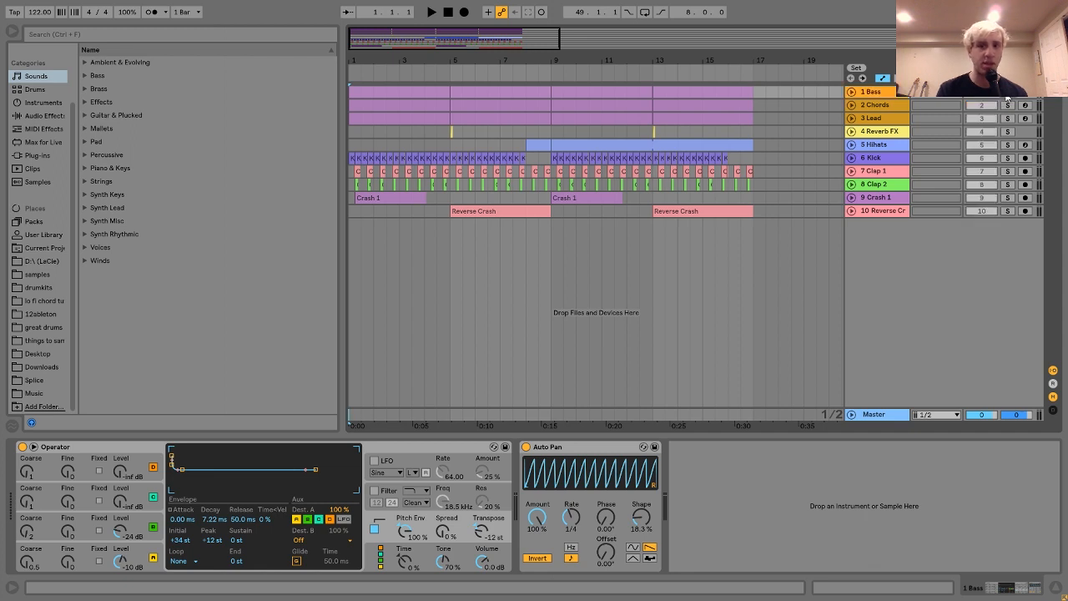
pyautogui.press('space')
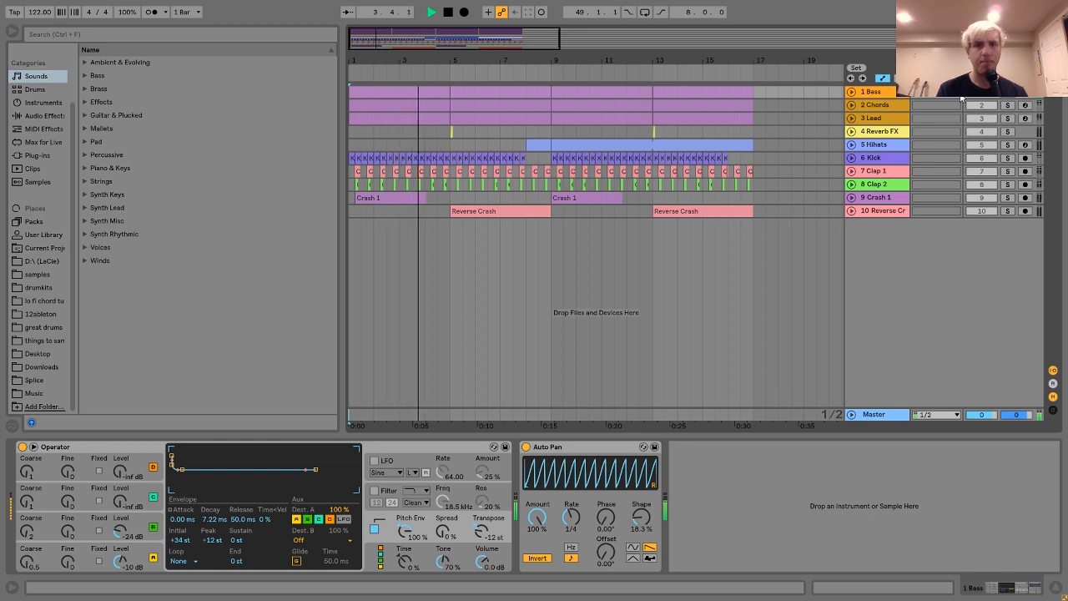
pyautogui.press('space')
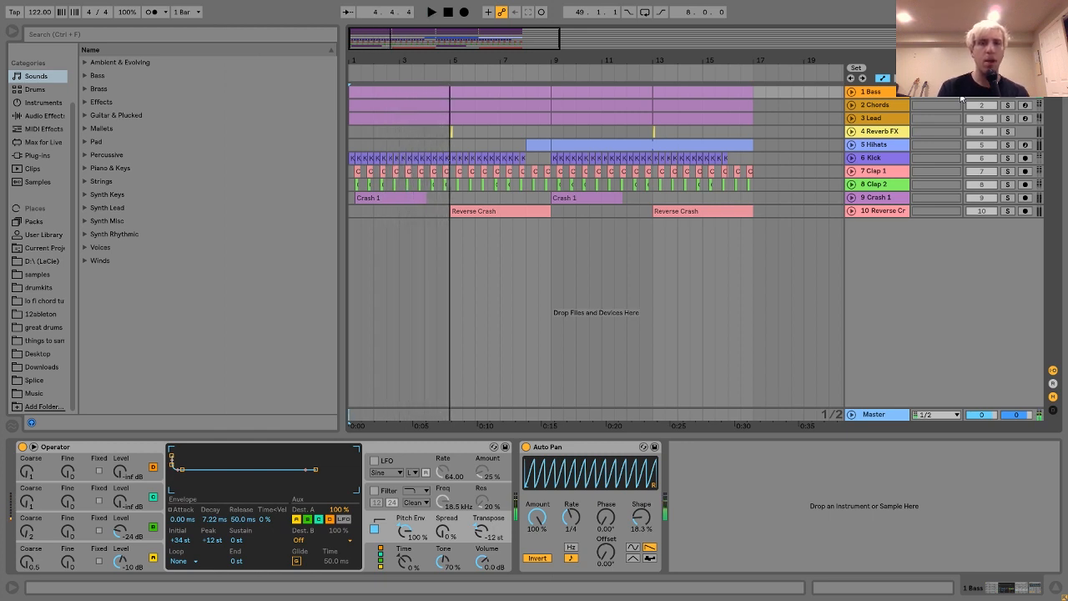
pyautogui.click(851, 93)
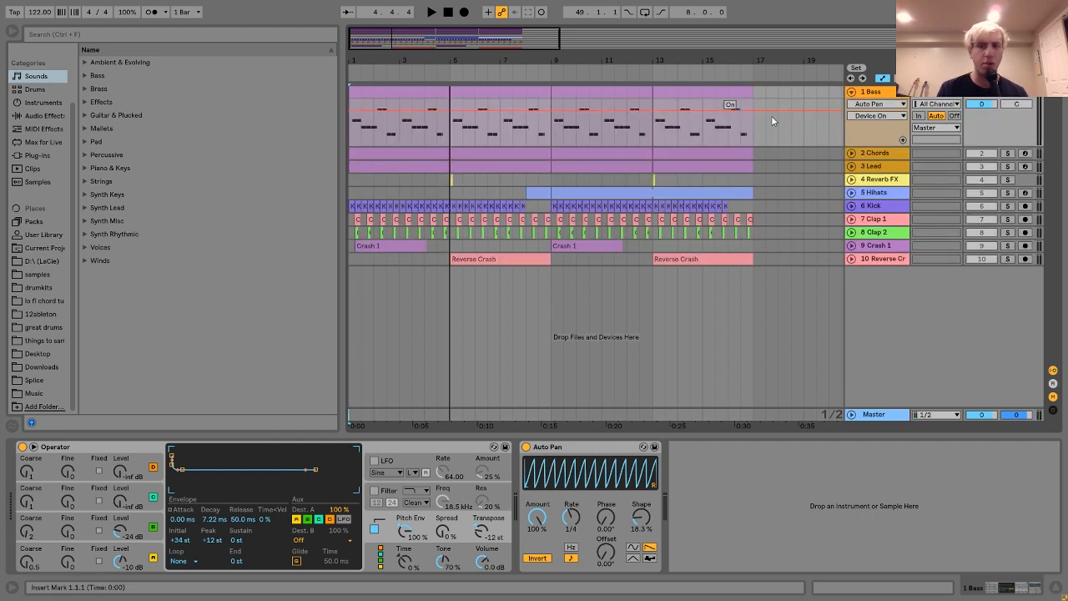
pyautogui.click(851, 153)
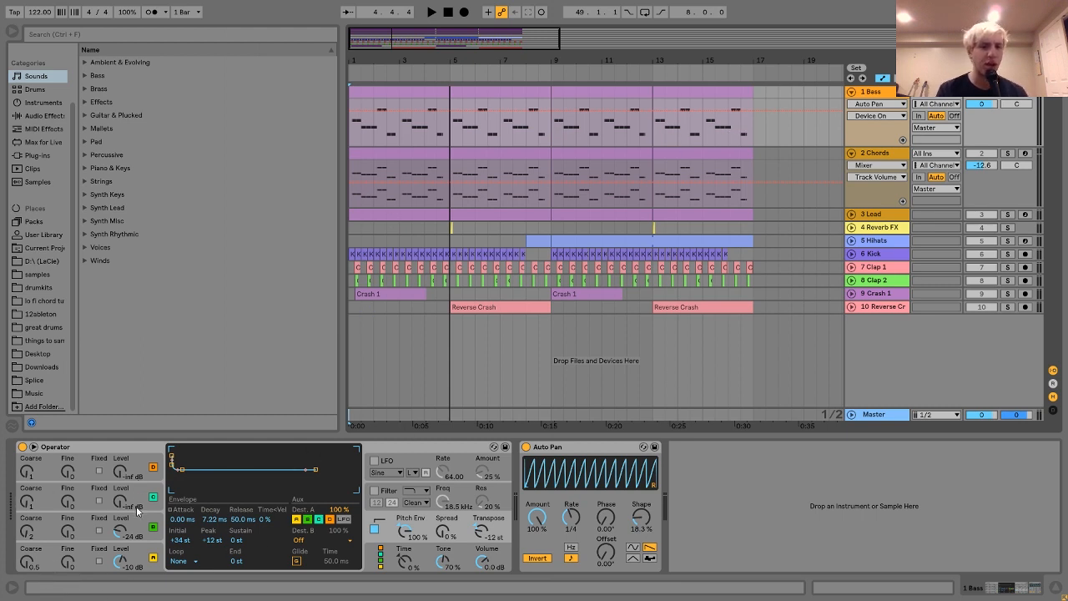
# Examine the envelopes of oscillators A and B in the Bass track's Operator, playing the opening bars to hear them.
pyautogui.click(153, 555)
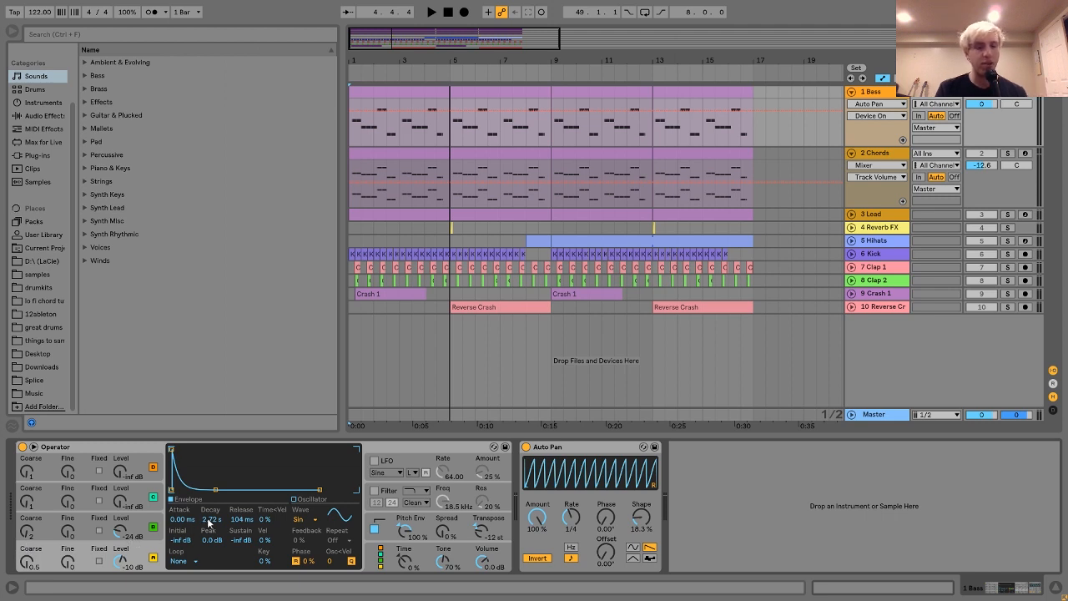
pyautogui.click(150, 522)
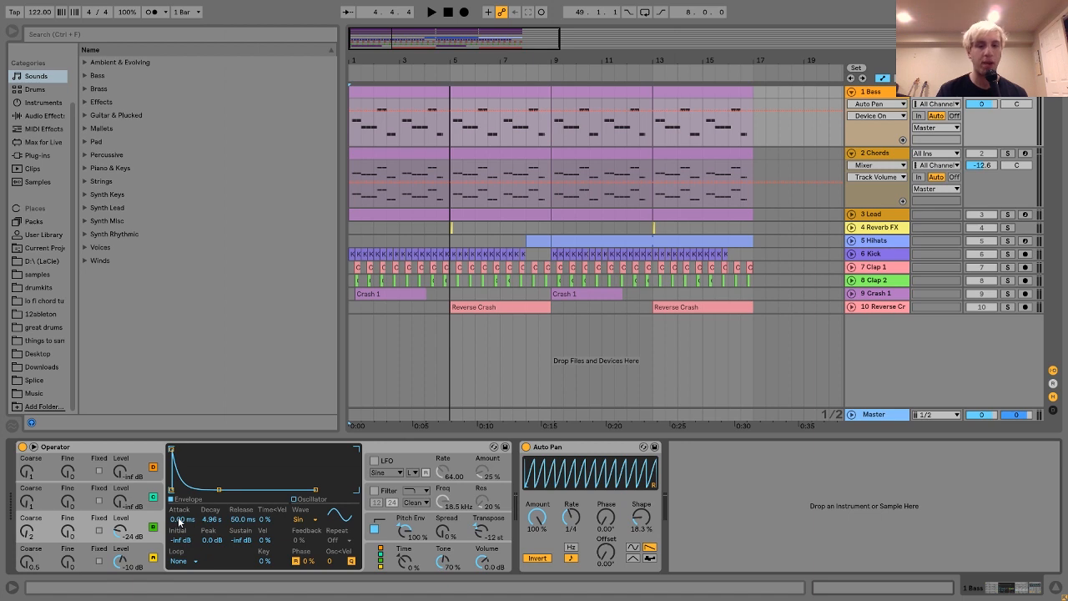
pyautogui.press('space')
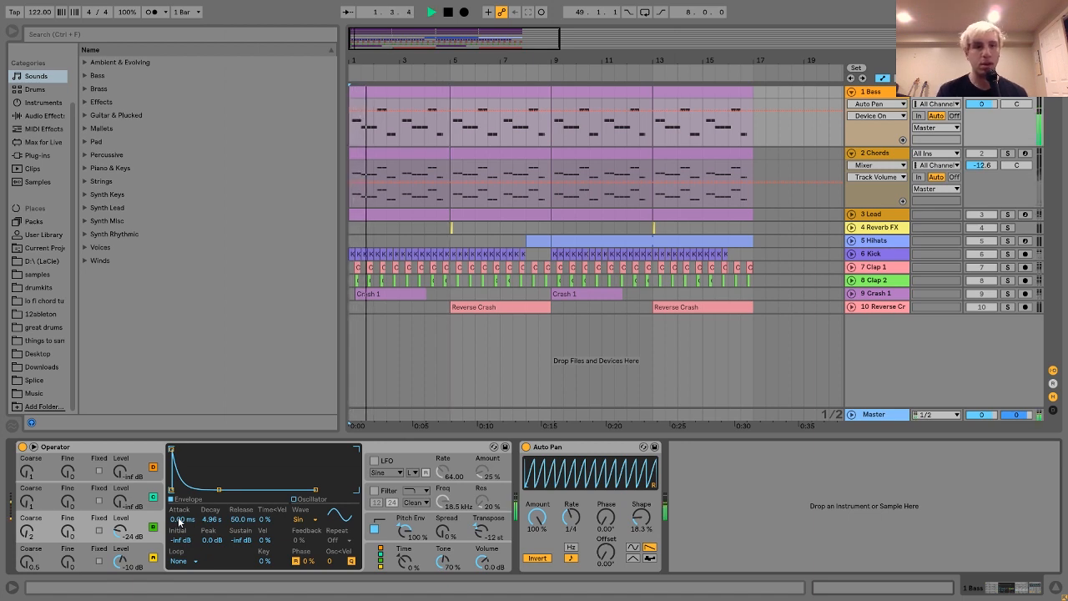
pyautogui.press('space')
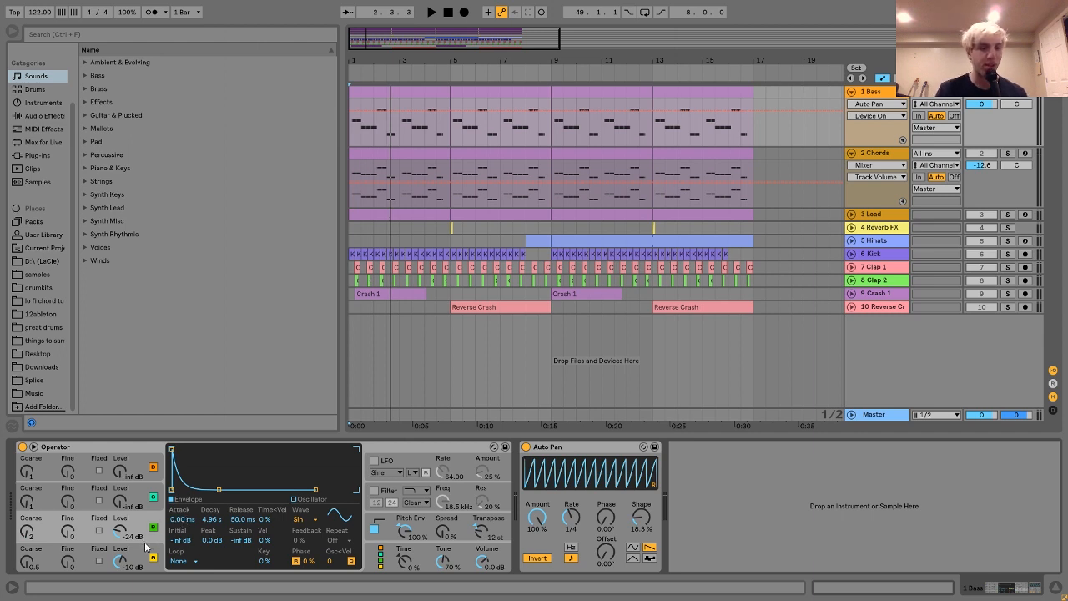
# Show Operator's pitch envelope settings and toggle the bass's Auto Pan and pitch envelope around playback to compare the sound.
pyautogui.click(385, 521)
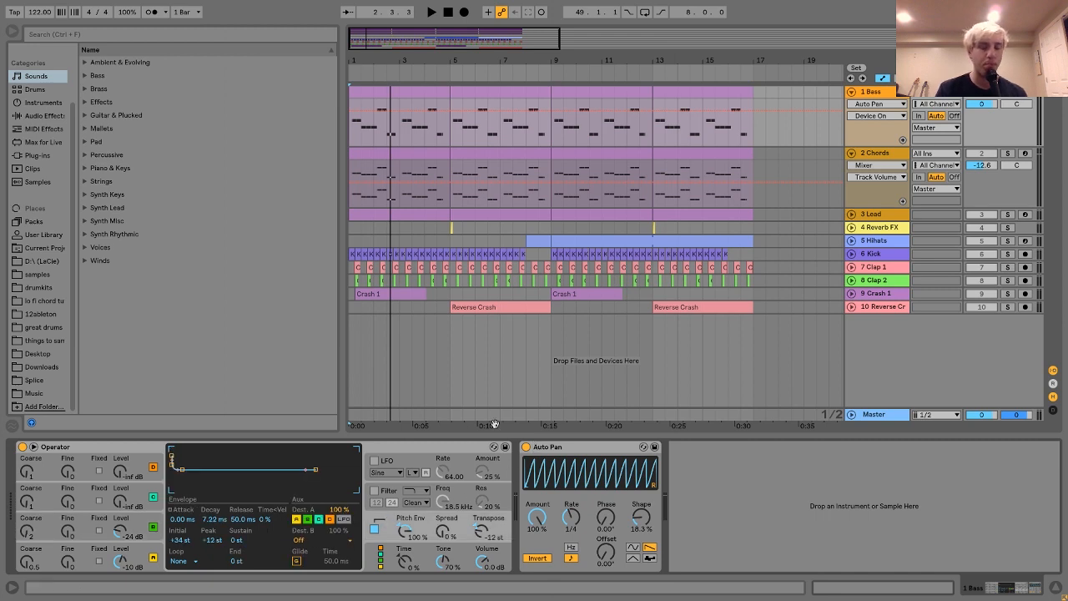
pyautogui.click(526, 447)
pyautogui.press('space')
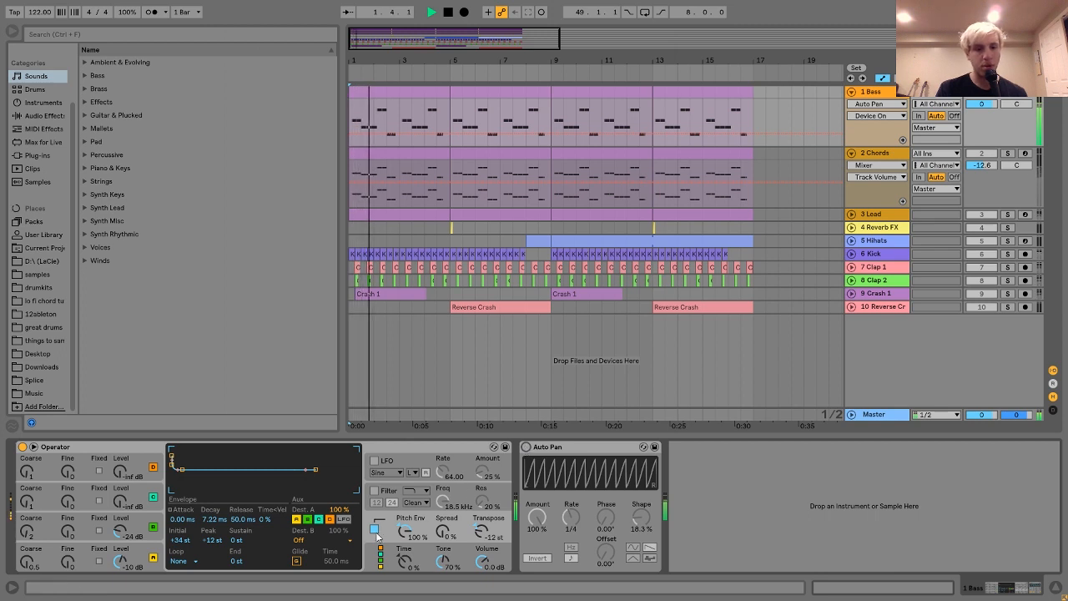
pyautogui.click(375, 530)
pyautogui.press('space')
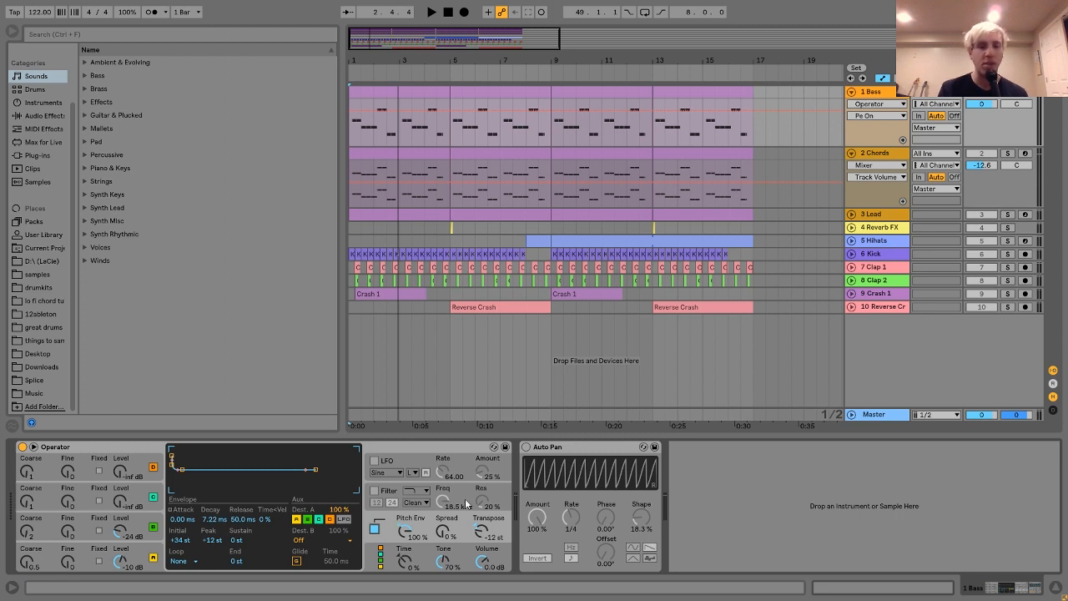
pyautogui.click(526, 448)
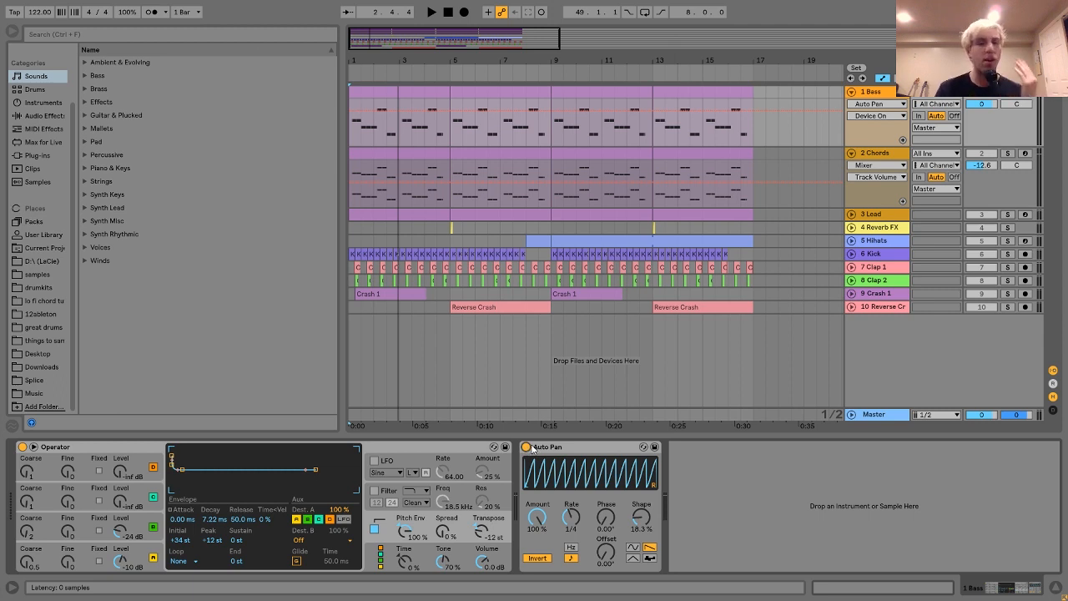
pyautogui.click(526, 448)
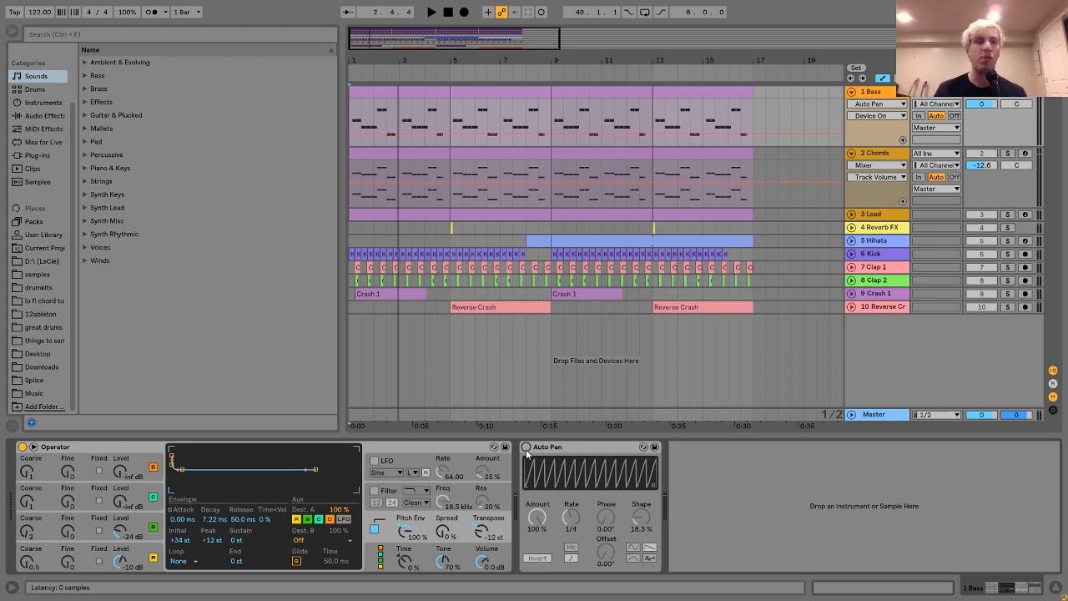
# Add a second Auto Pan to the Bass track with Phase at 0° and Amount at 100%, auditioning the result.
pyautogui.click(39, 115)
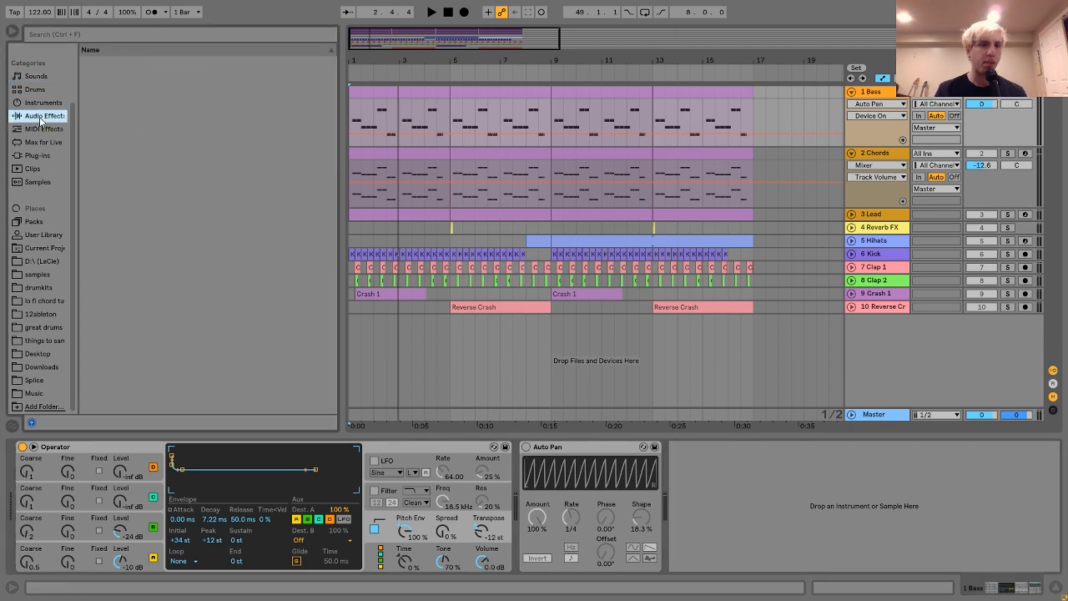
pyautogui.doubleClick(121, 102)
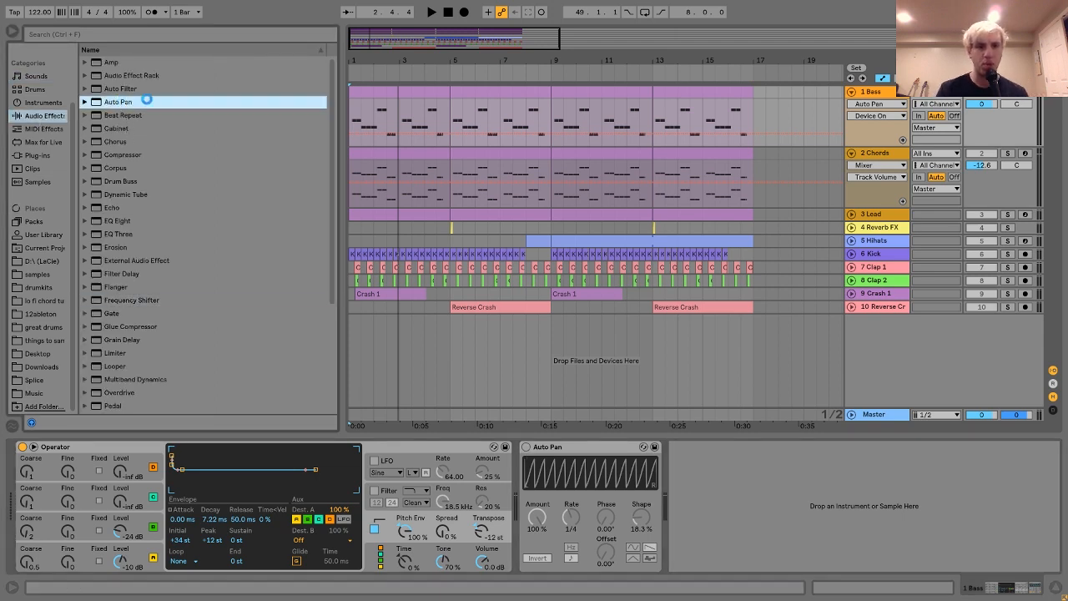
pyautogui.moveTo(759, 523); pyautogui.dragTo(759, 584)
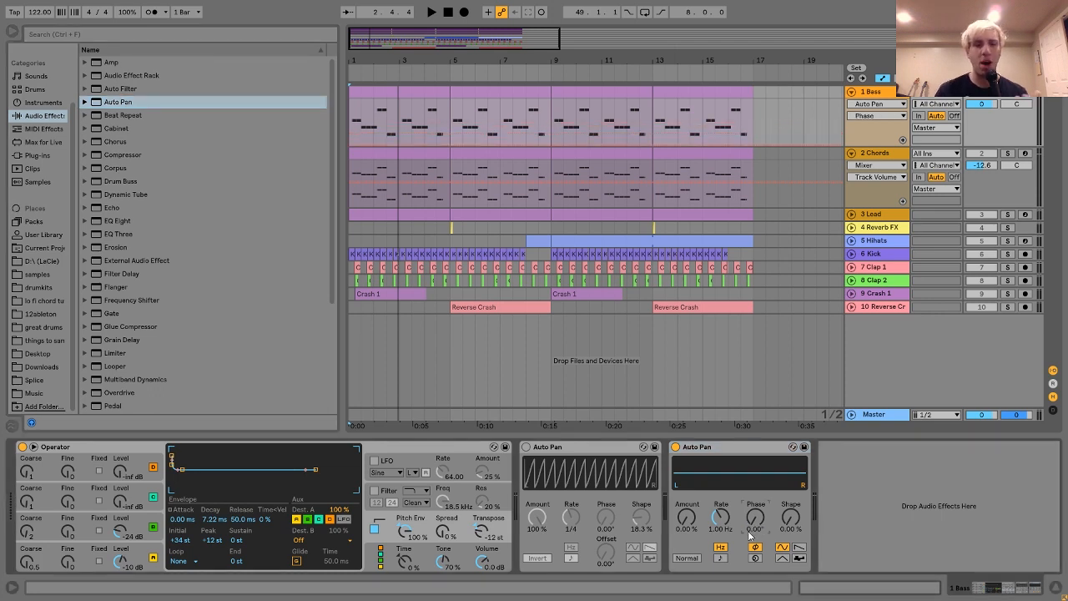
pyautogui.press('space')
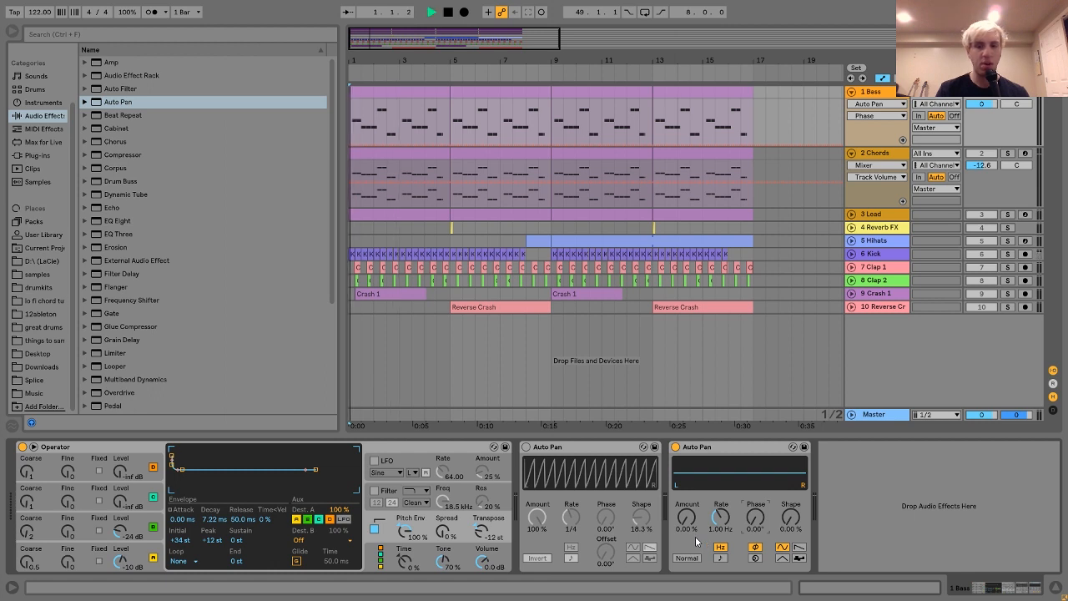
pyautogui.moveTo(695, 536); pyautogui.dragTo(695, 463)
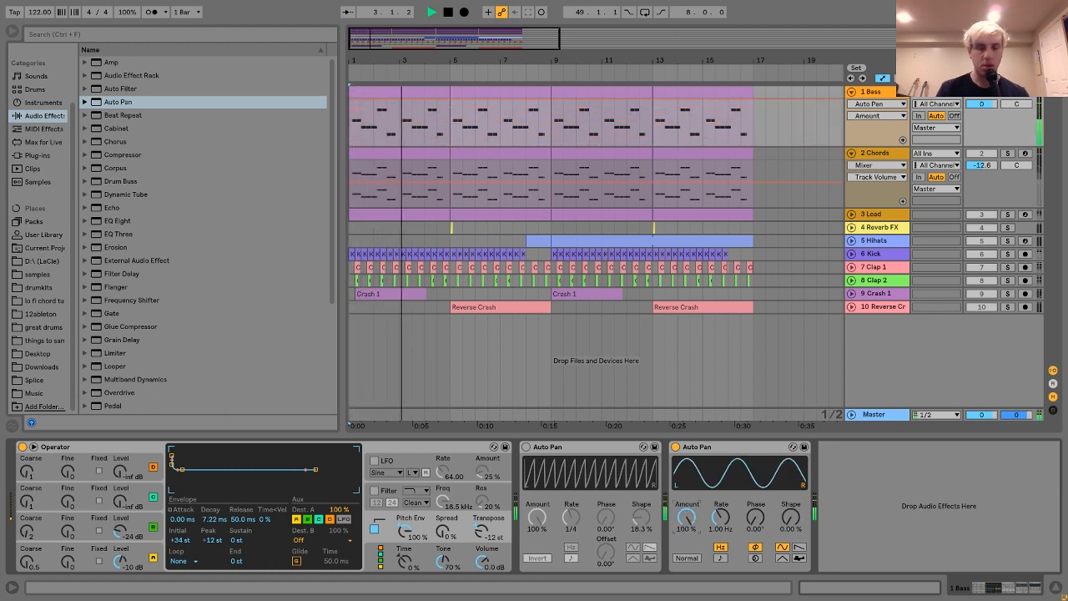
pyautogui.press('space')
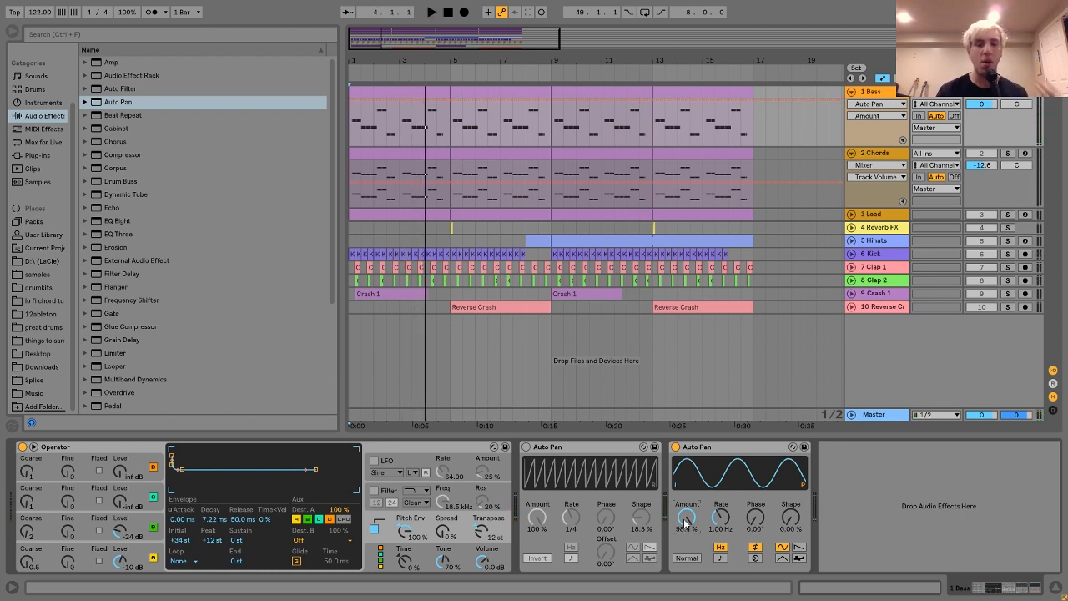
pyautogui.moveTo(686, 522); pyautogui.dragTo(686, 514)
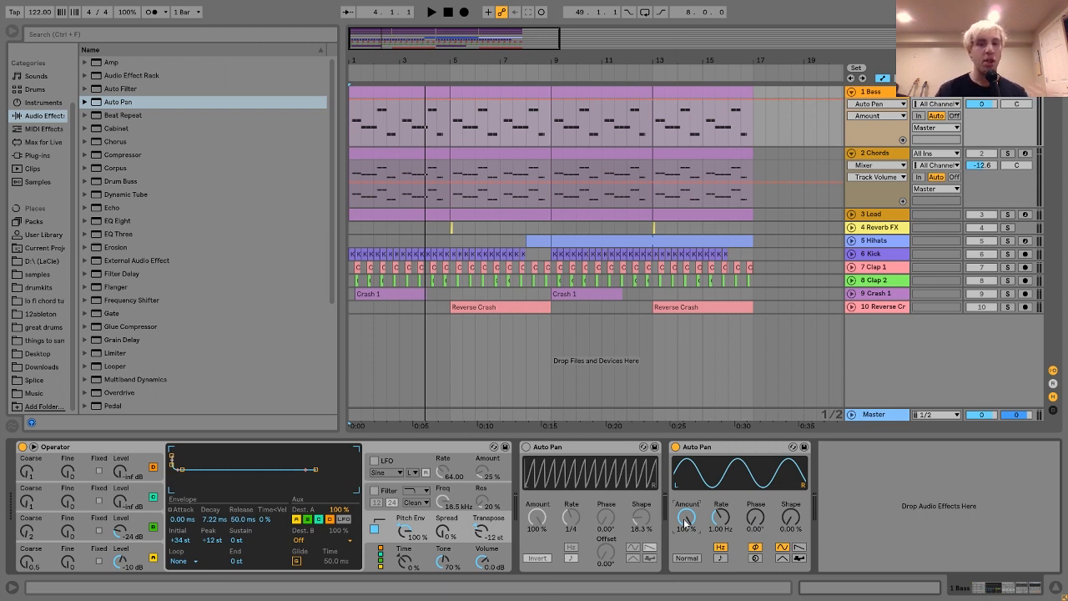
# Set the second Auto Pan to the inverted sawtooth waveform with a tempo-synced rate of 1/4.
pyautogui.click(797, 551)
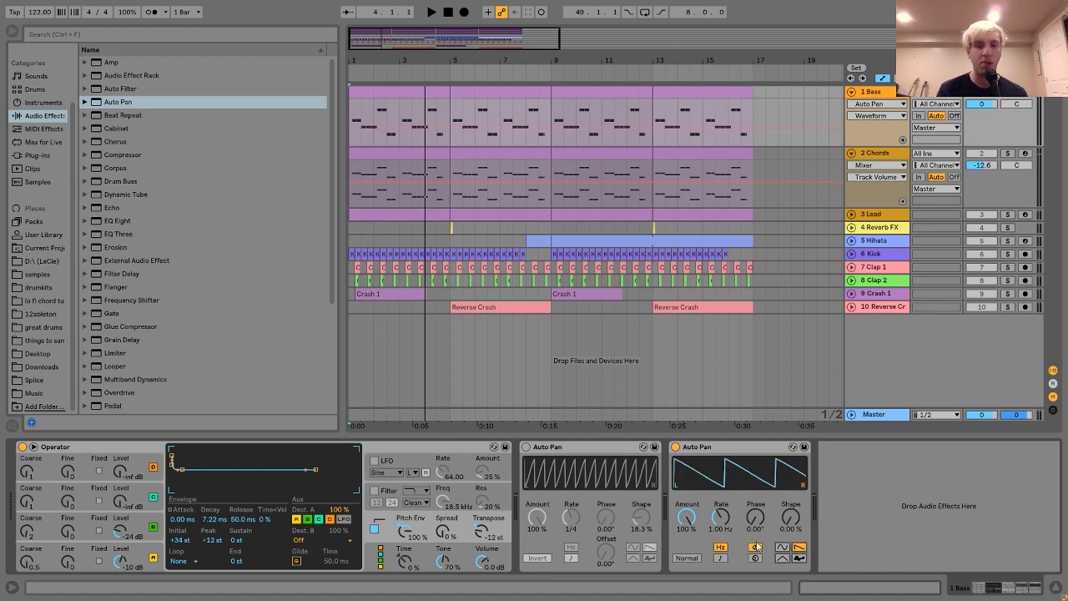
pyautogui.click(689, 558)
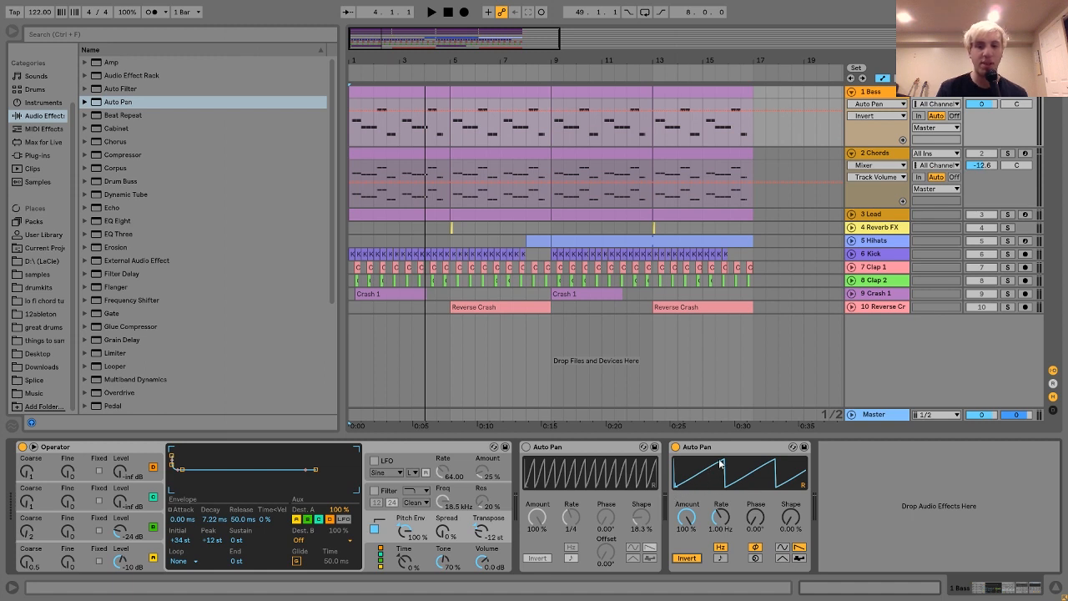
pyautogui.click(720, 557)
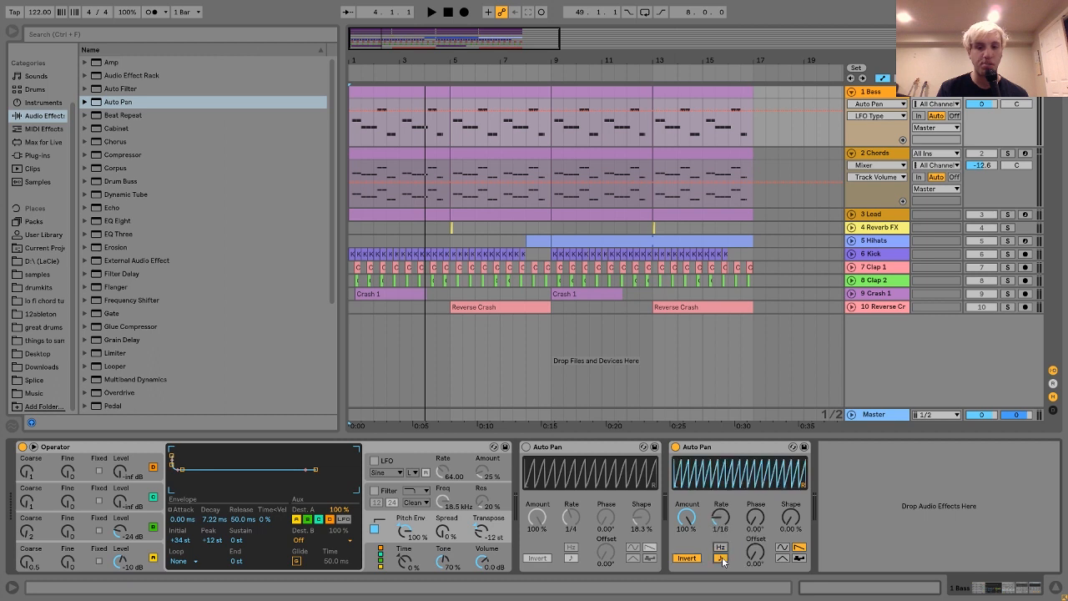
pyautogui.click(723, 518)
pyautogui.scroll(-5, 726, 513)
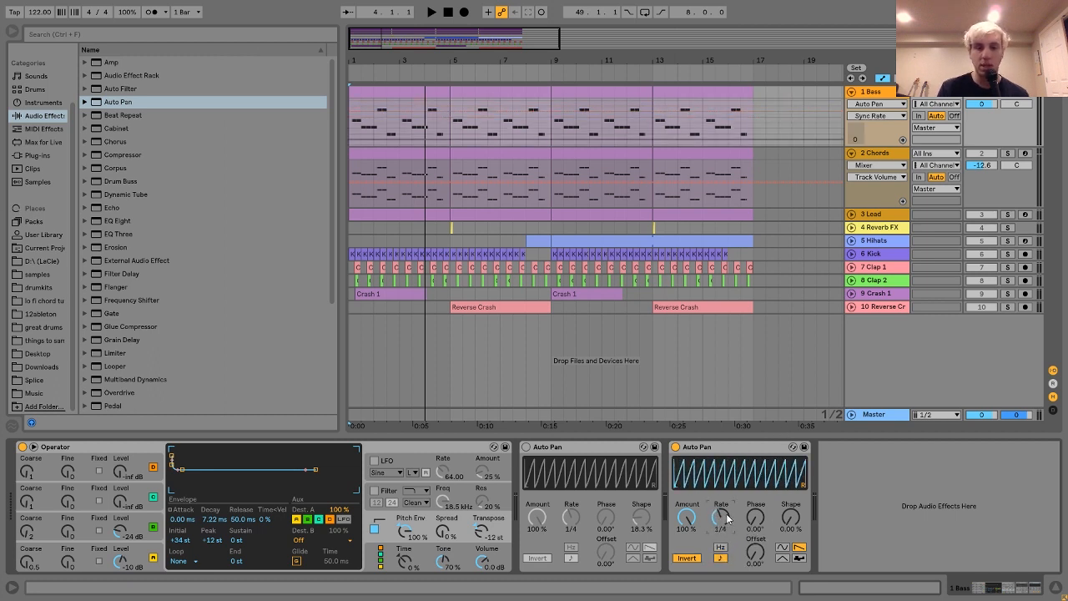
# Audition the bass while varying the second Auto Pan's Shape up to about 35%.
pyautogui.press('space')
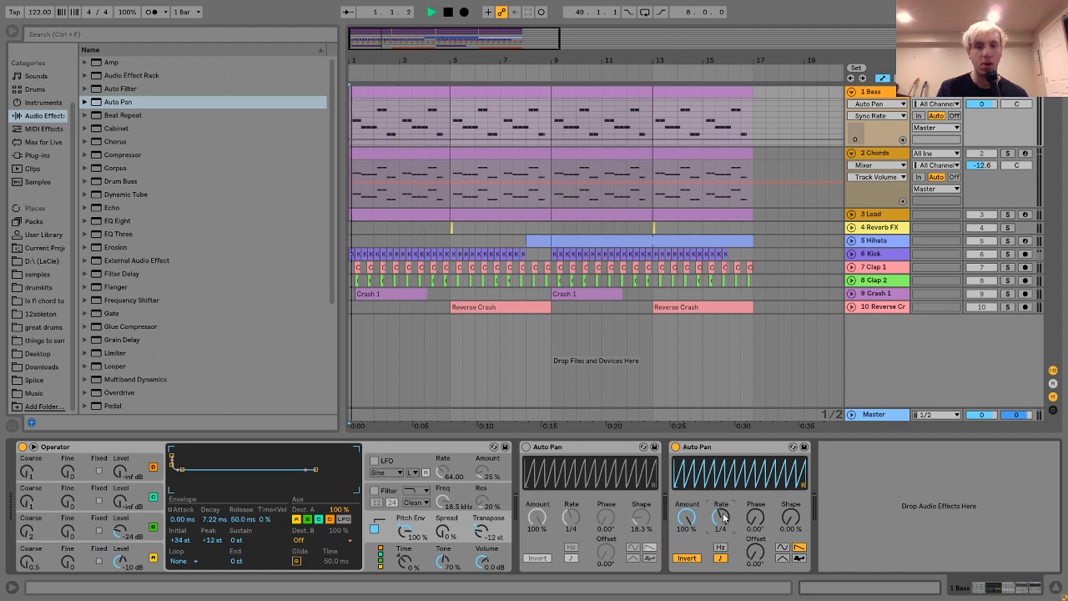
pyautogui.click(791, 517)
pyautogui.scroll(3, 790, 519)
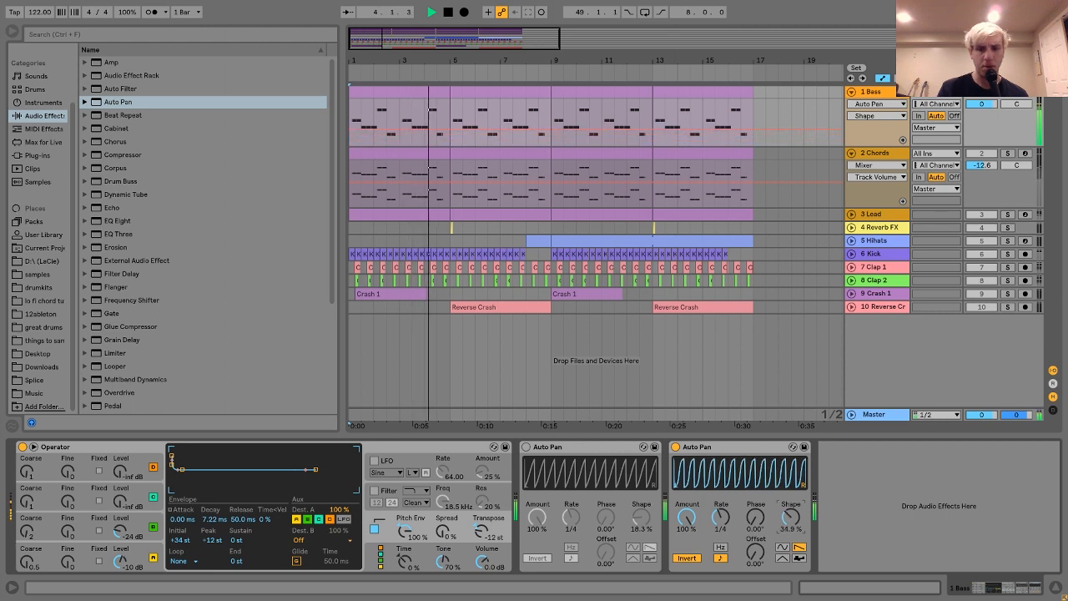
pyautogui.scroll(-2, 790, 519)
pyautogui.press('space')
pyautogui.scroll(-2, 790, 519)
# Delete the second Auto Pan from the Bass track and re-enable the original one.
pyautogui.click(690, 448)
pyautogui.press('Delete')
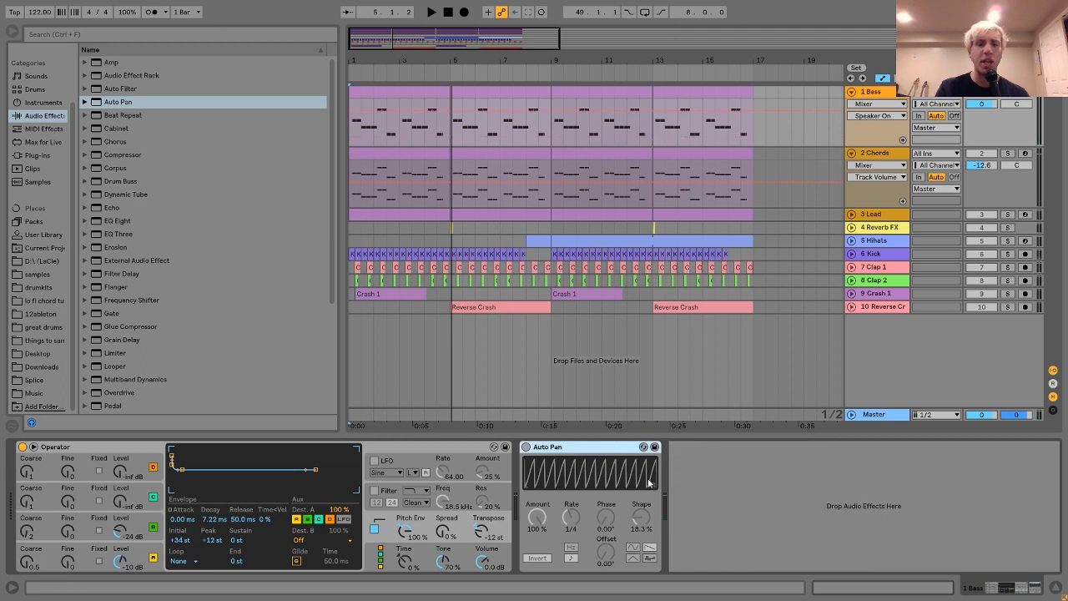
pyautogui.click(526, 448)
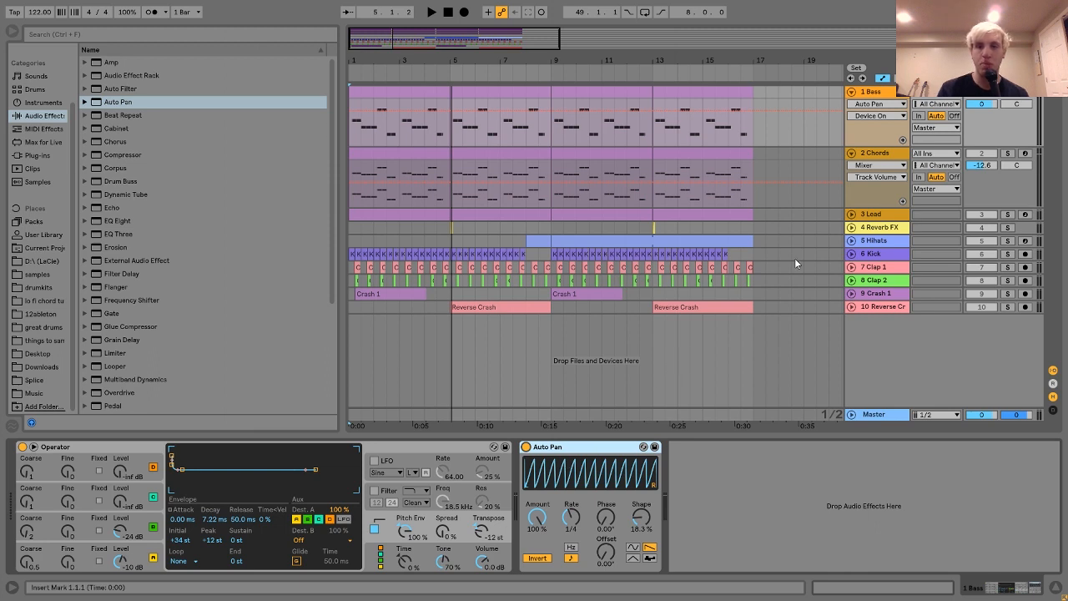
# Solo the Chords track, show its device chain and play the opening bars.
pyautogui.click(1006, 154)
pyautogui.click(886, 156)
pyautogui.press('space')
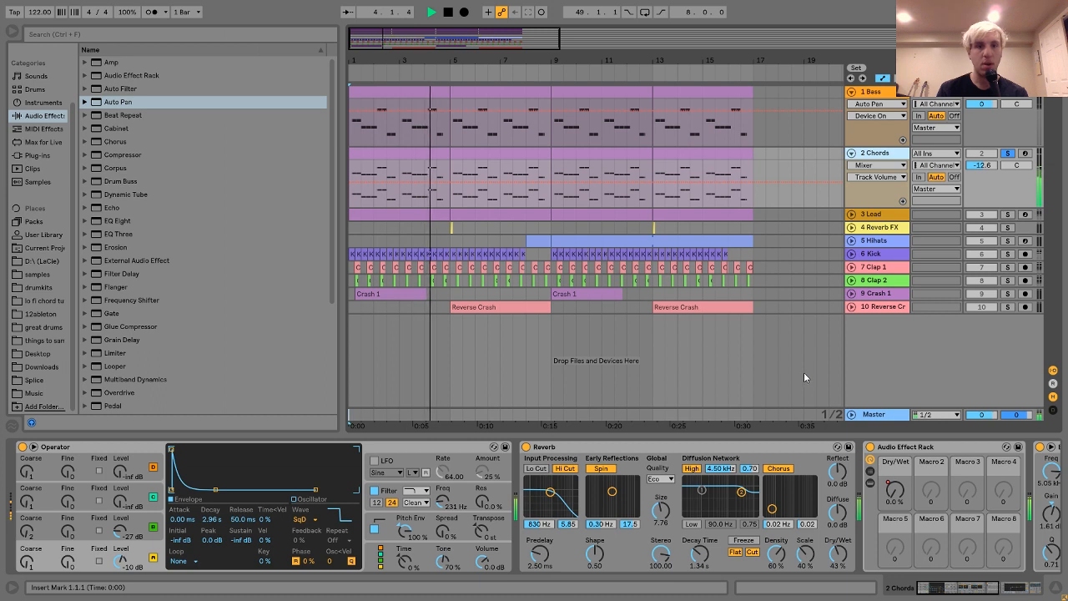
pyautogui.press('space')
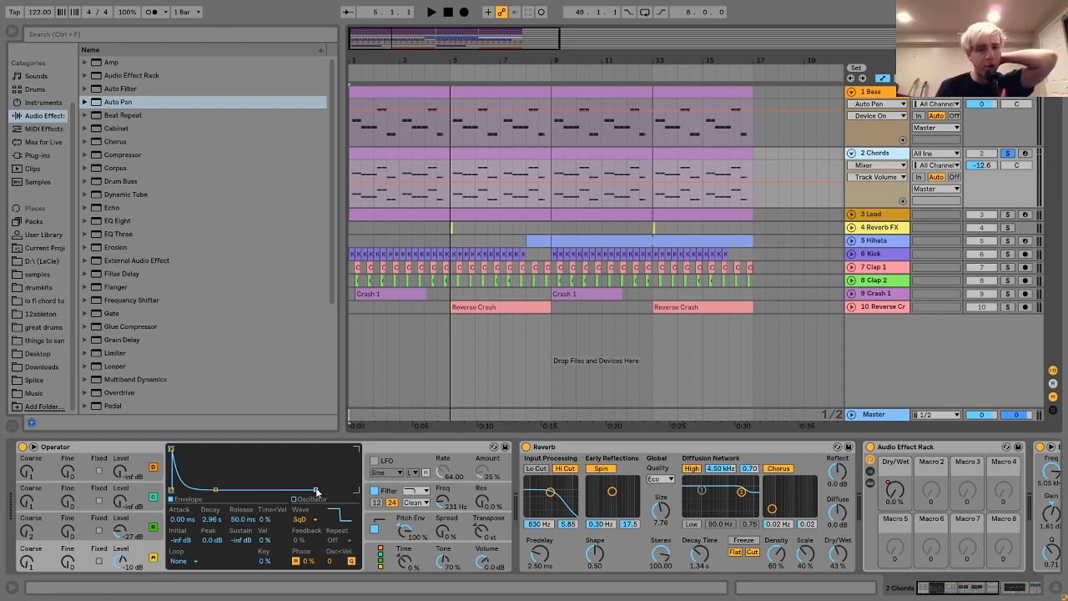
# Examine oscillators B and A and the filter envelope in the Chords track's Operator while auditioning the chords.
pyautogui.click(159, 520)
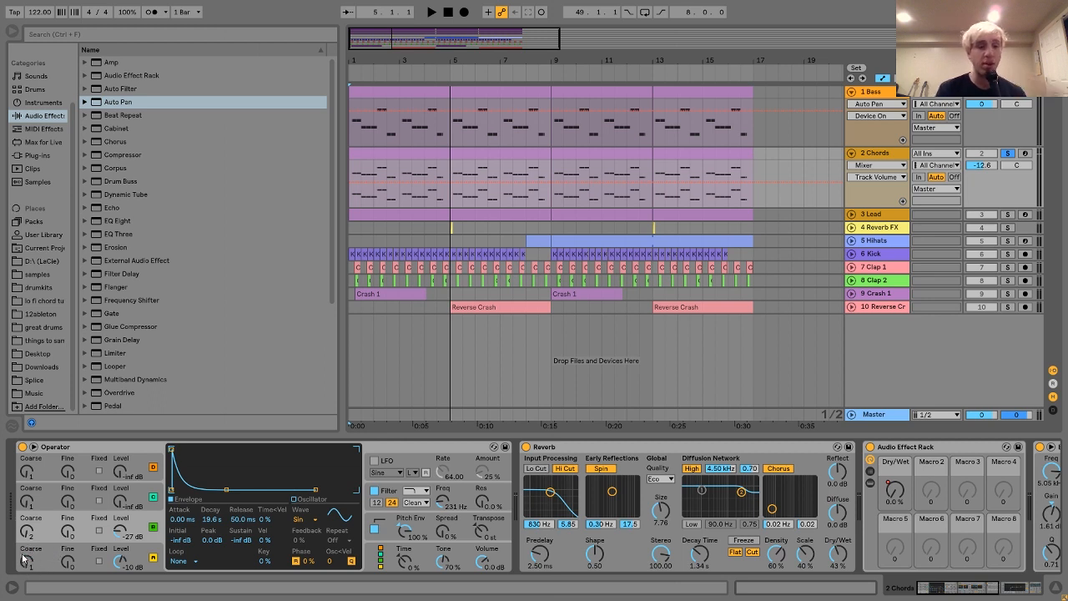
pyautogui.click(154, 553)
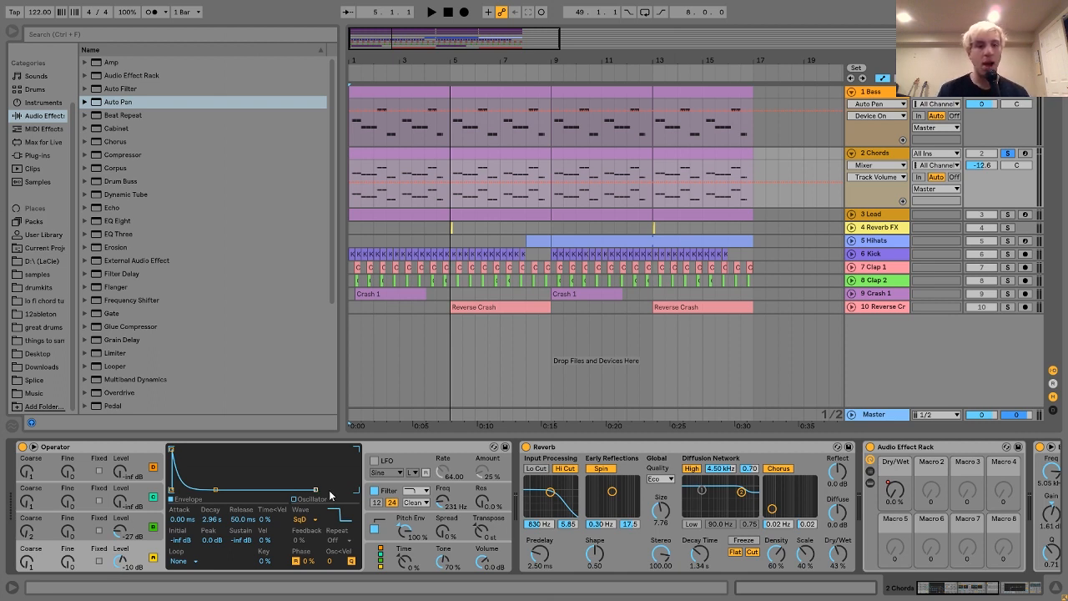
pyautogui.press('space')
pyautogui.click(382, 497)
pyautogui.press('space')
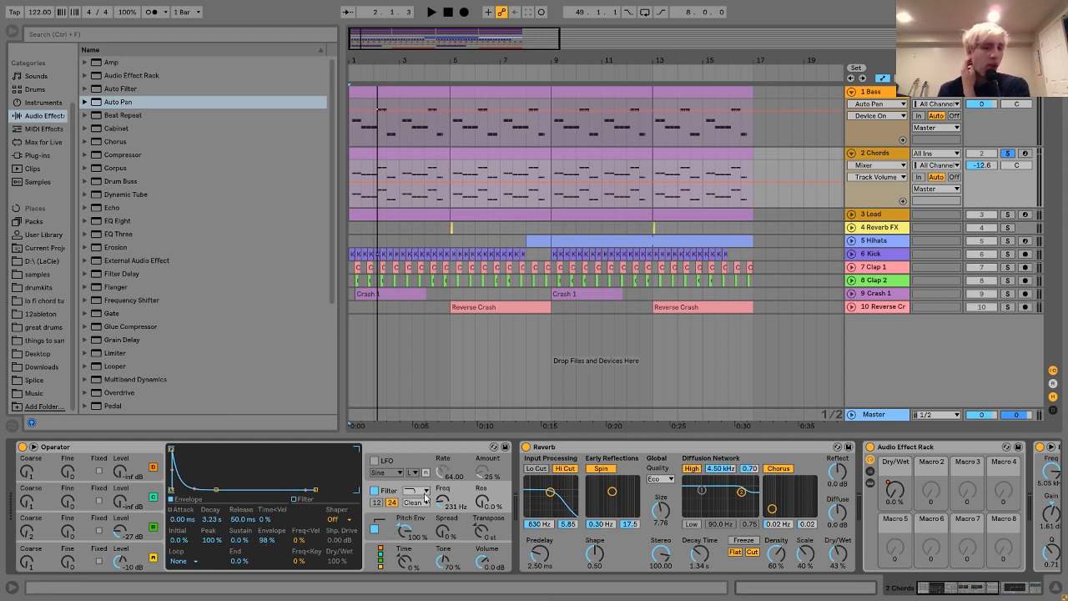
# Show the pitch envelope in the Chords track's Operator and audition the chords with it switched off and on.
pyautogui.press('space')
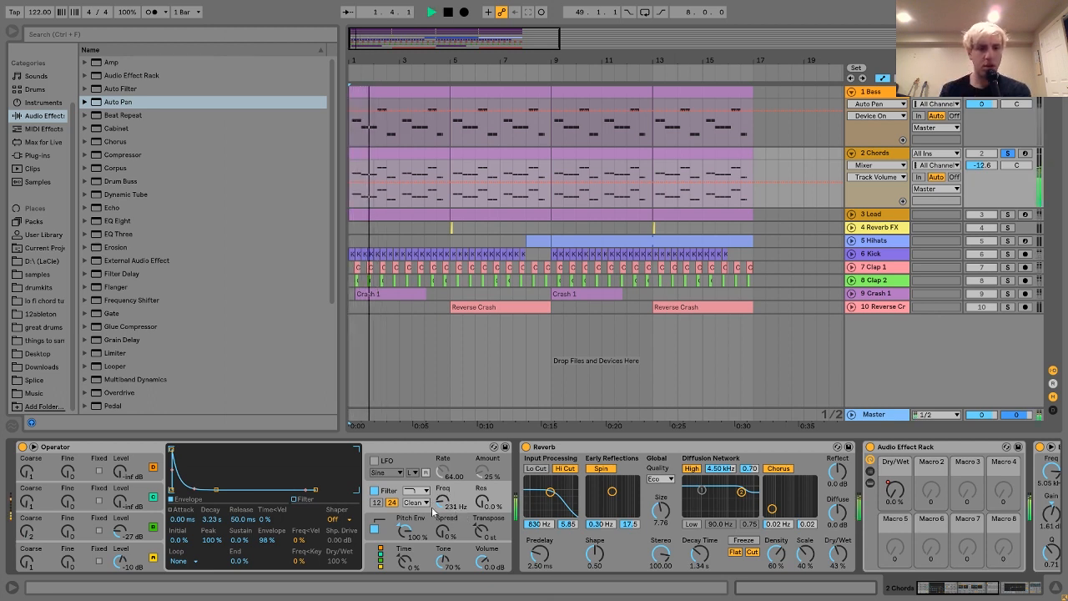
pyautogui.press('space')
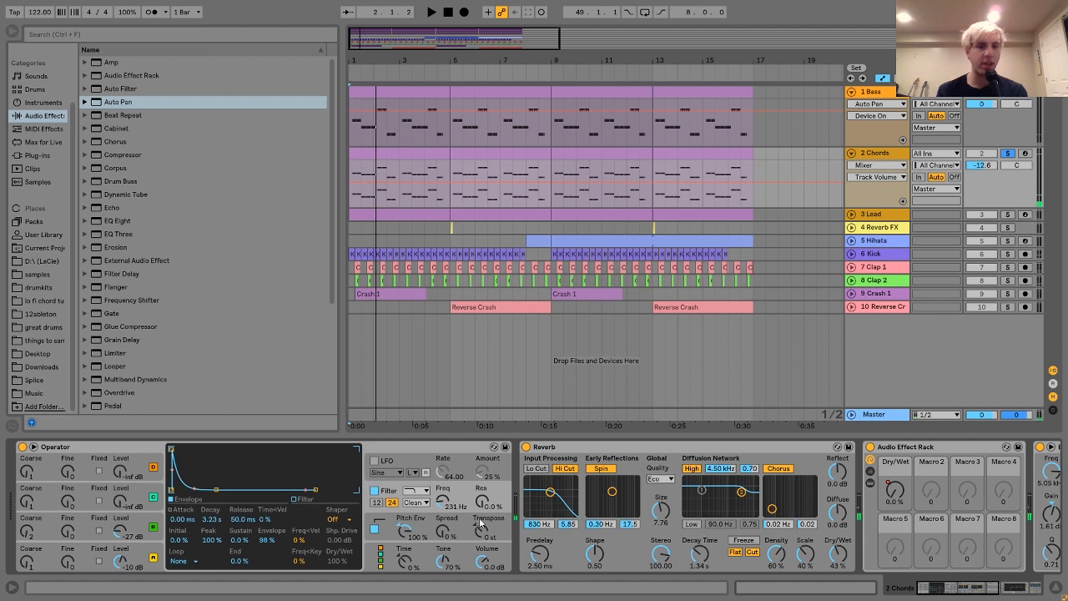
pyautogui.click(398, 520)
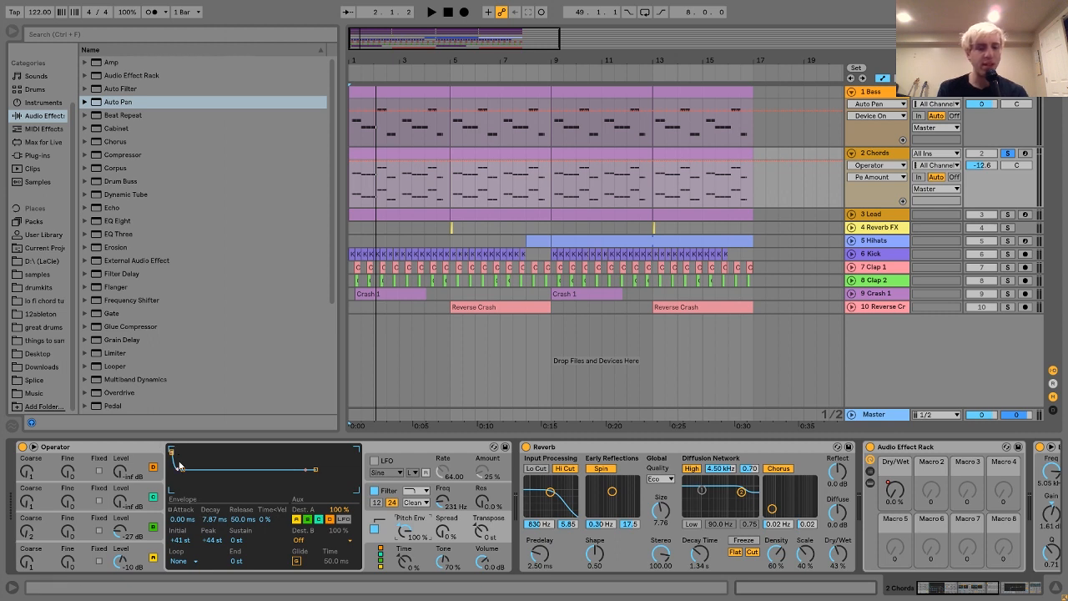
pyautogui.press('space')
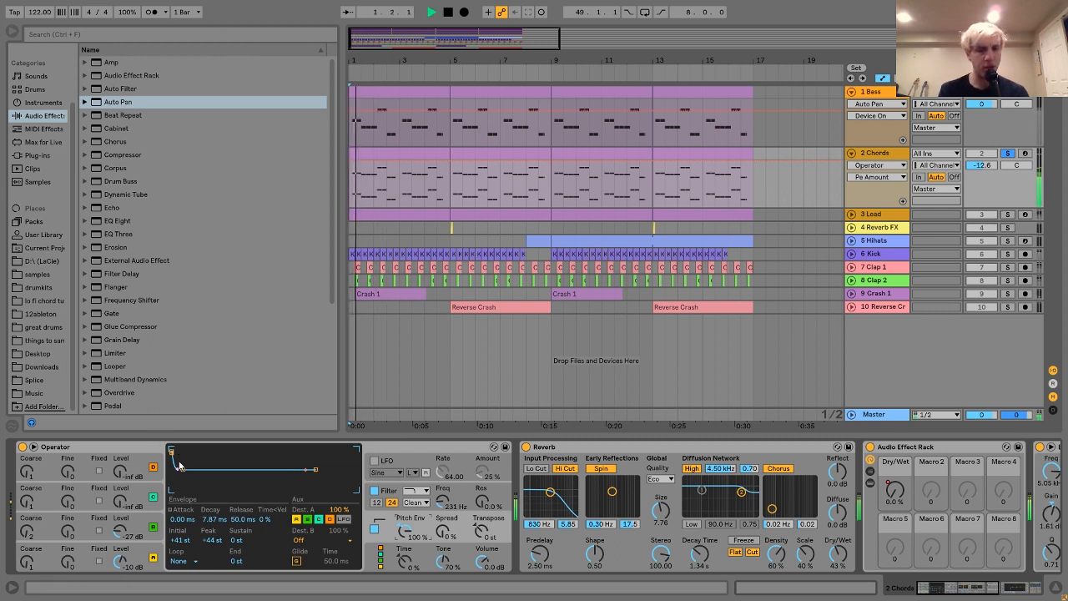
pyautogui.click(374, 529)
pyautogui.click(374, 530)
pyautogui.press('space')
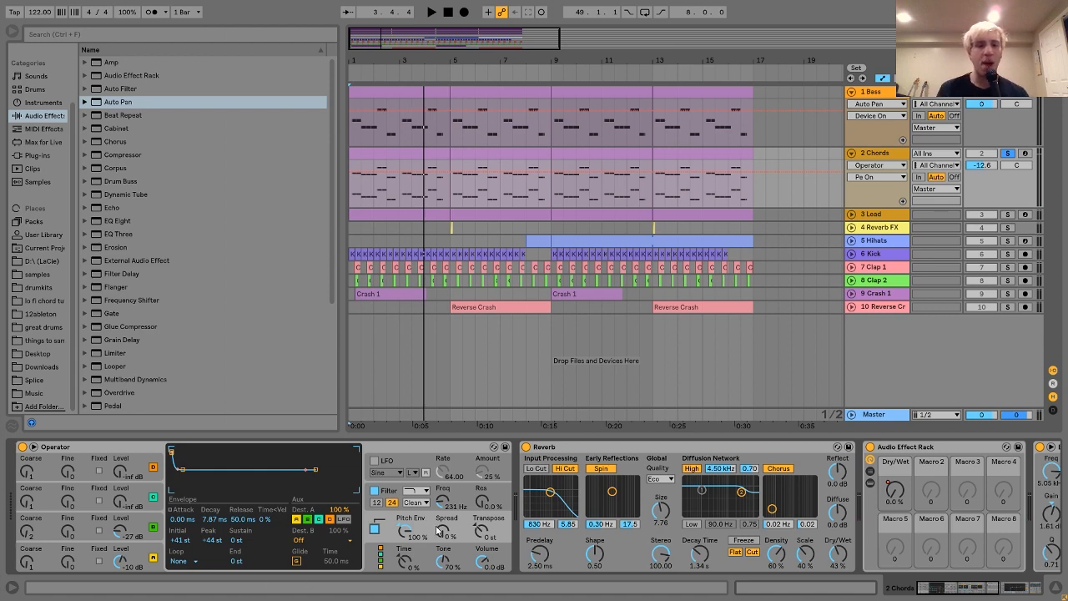
# Audition the chords with the first Reverb on the Chords track bypassed and re-enabled.
pyautogui.hscroll(1, 480, 530)
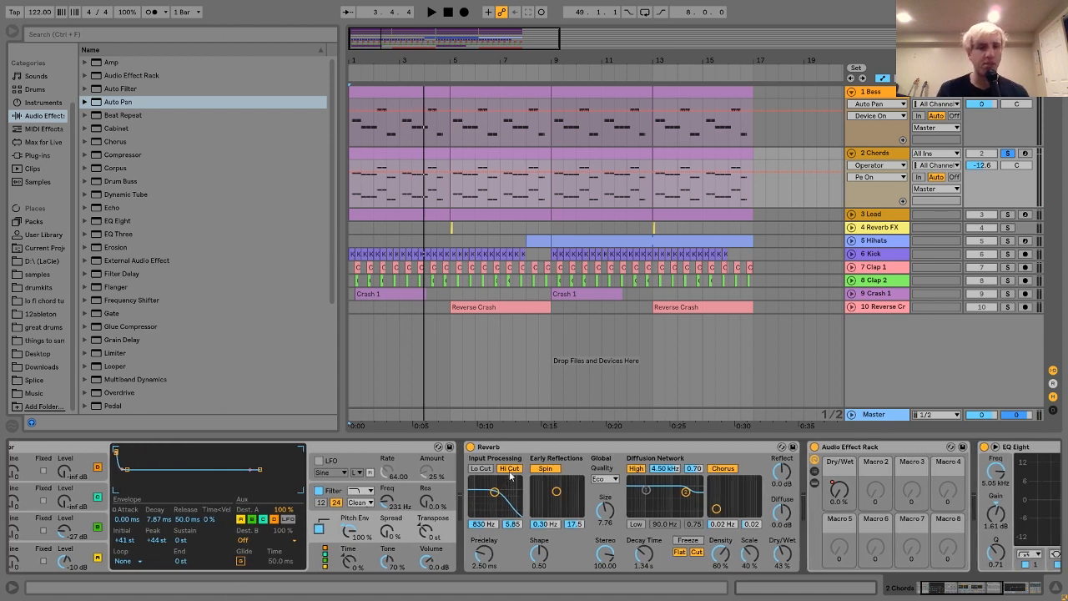
pyautogui.hscroll(3, 546, 452)
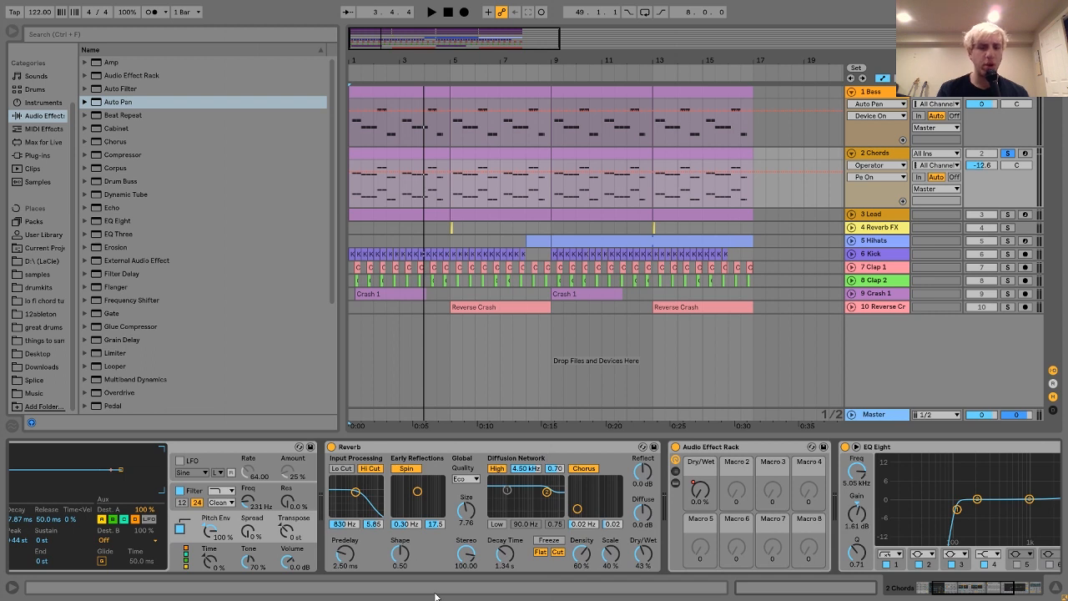
pyautogui.press('space')
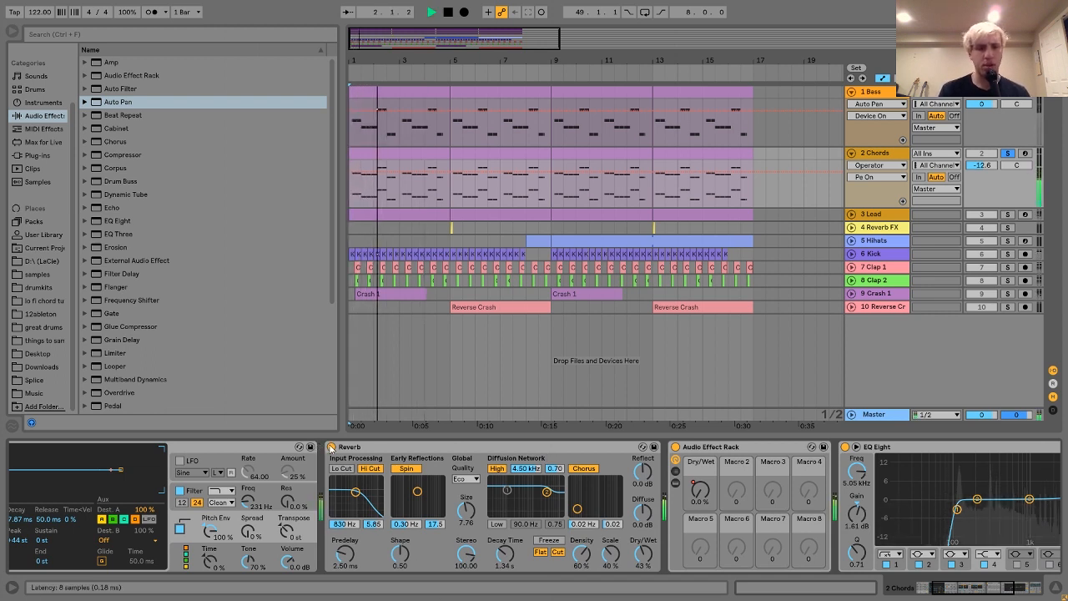
pyautogui.click(331, 447)
pyautogui.click(331, 447)
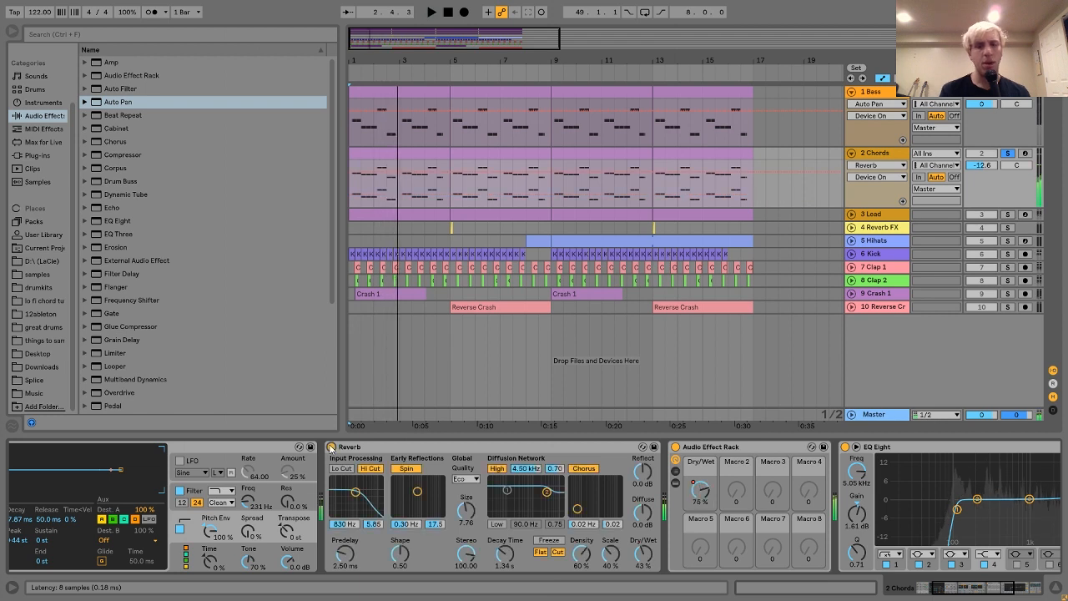
pyautogui.press('space')
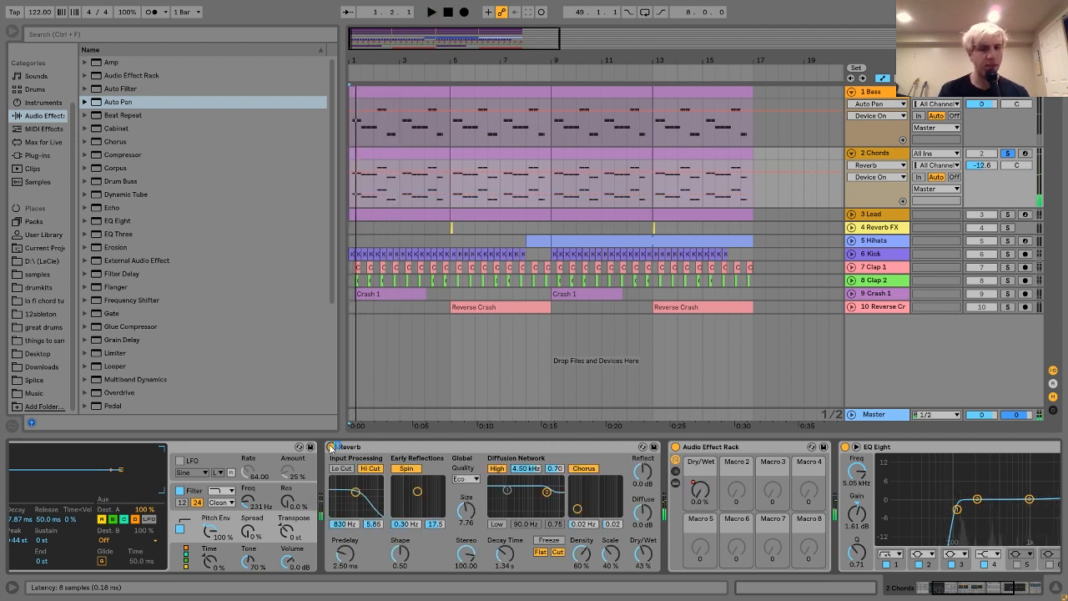
# Reveal and examine the Reverb inside the Chords track's Audio Effect Rack.
pyautogui.hscroll(4, 442, 488)
pyautogui.hscroll(1, 441, 489)
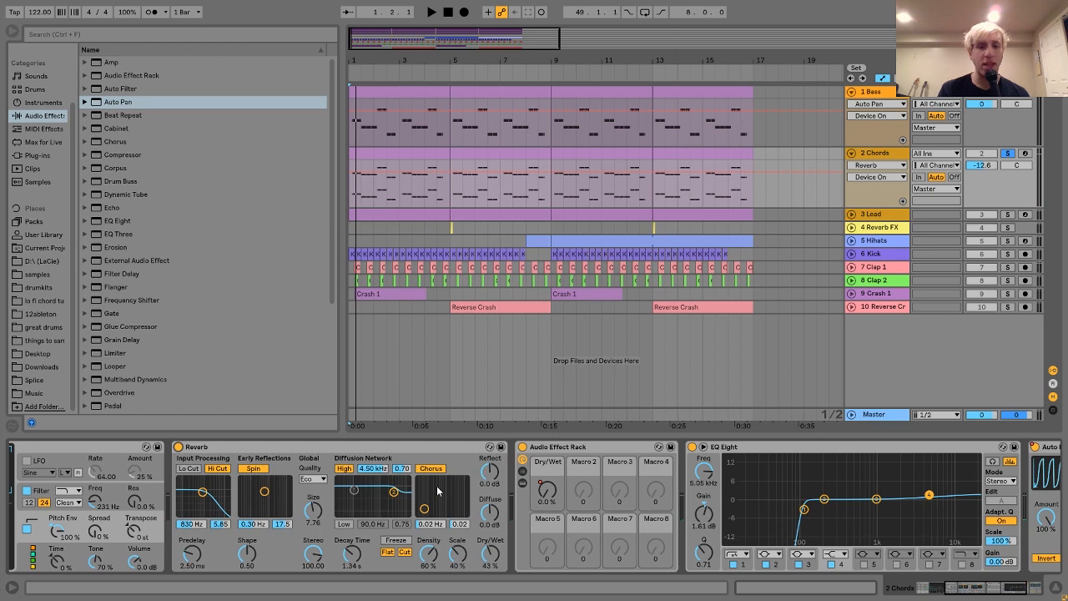
pyautogui.hscroll(3, 572, 474)
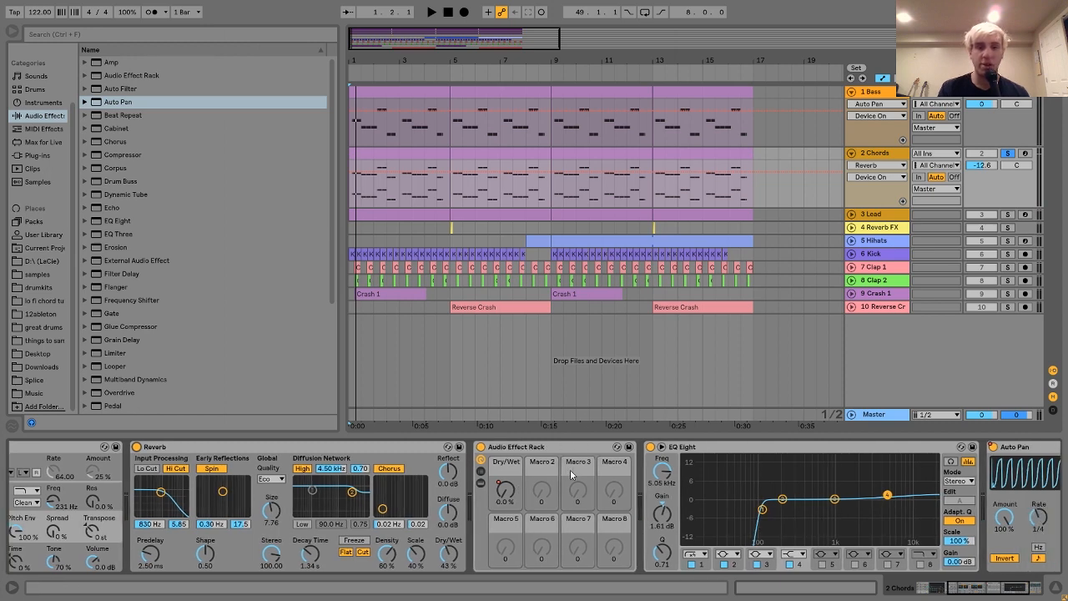
pyautogui.click(480, 484)
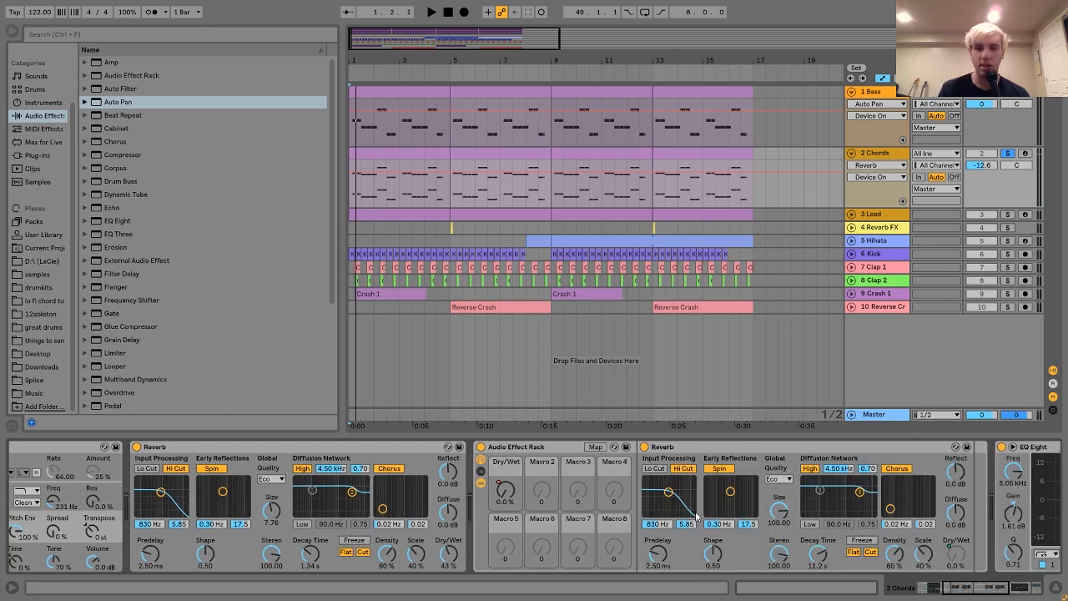
pyautogui.hscroll(5, 708, 524)
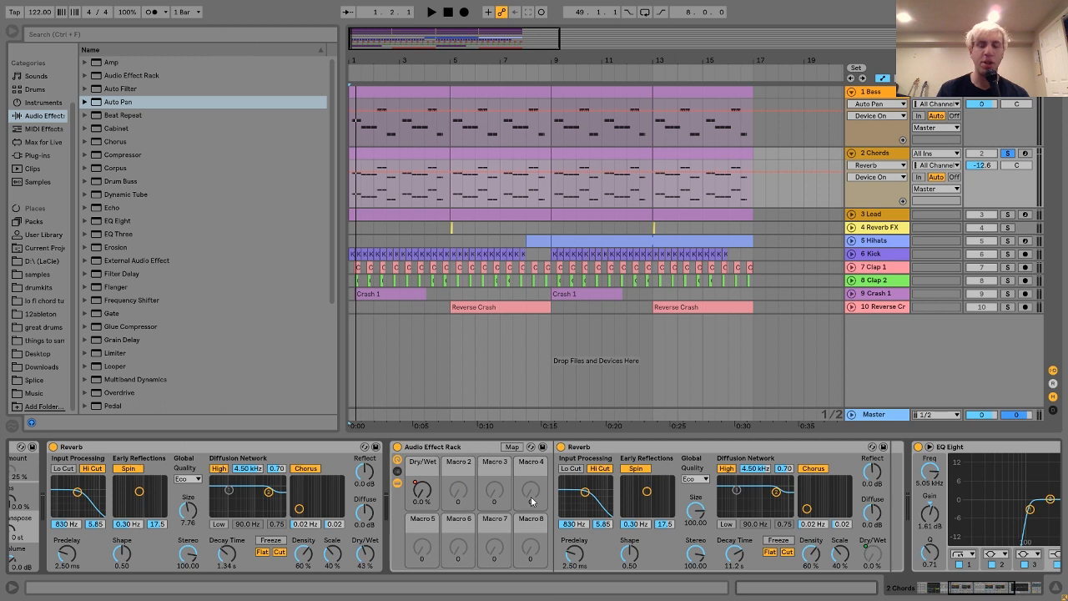
# Show the automation of the rack's Dry/Wet macro on the Chords track and audition it from 2.3.1.
pyautogui.rightClick(425, 488)
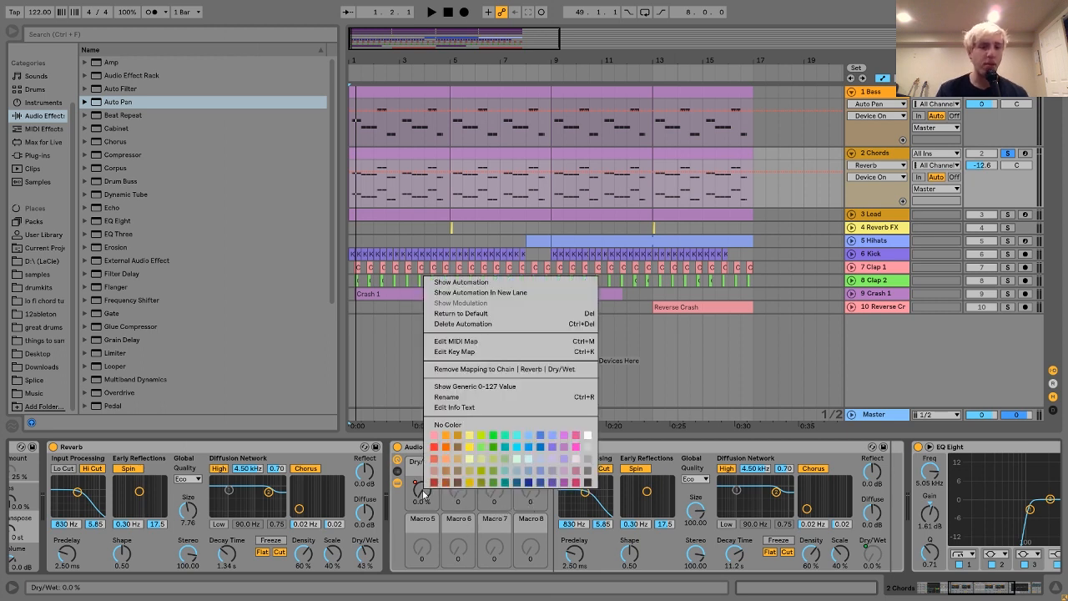
pyautogui.click(386, 179)
pyautogui.click(386, 184)
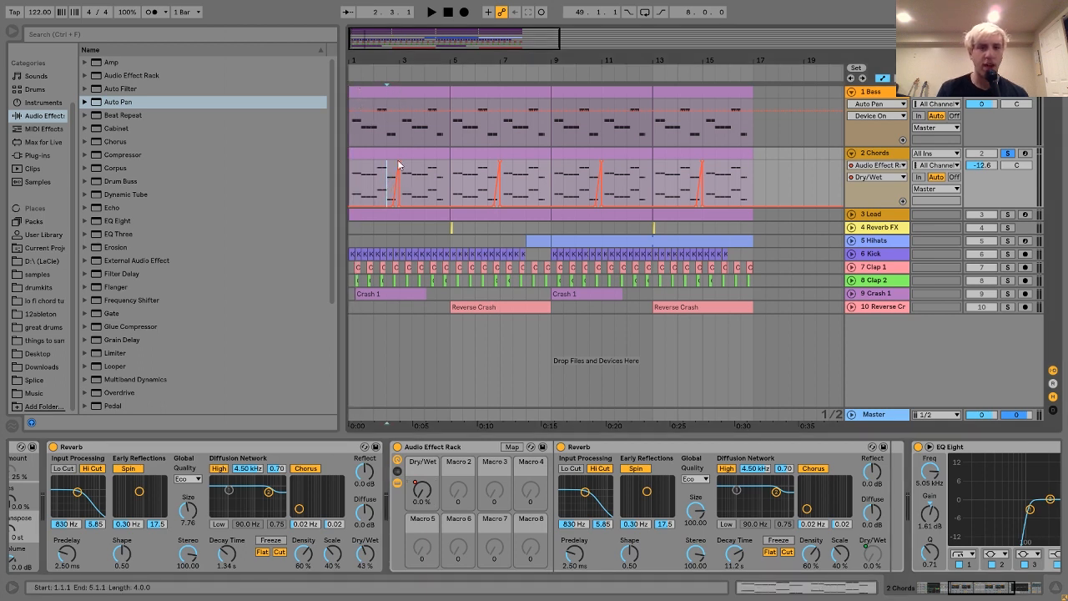
pyautogui.press('space')
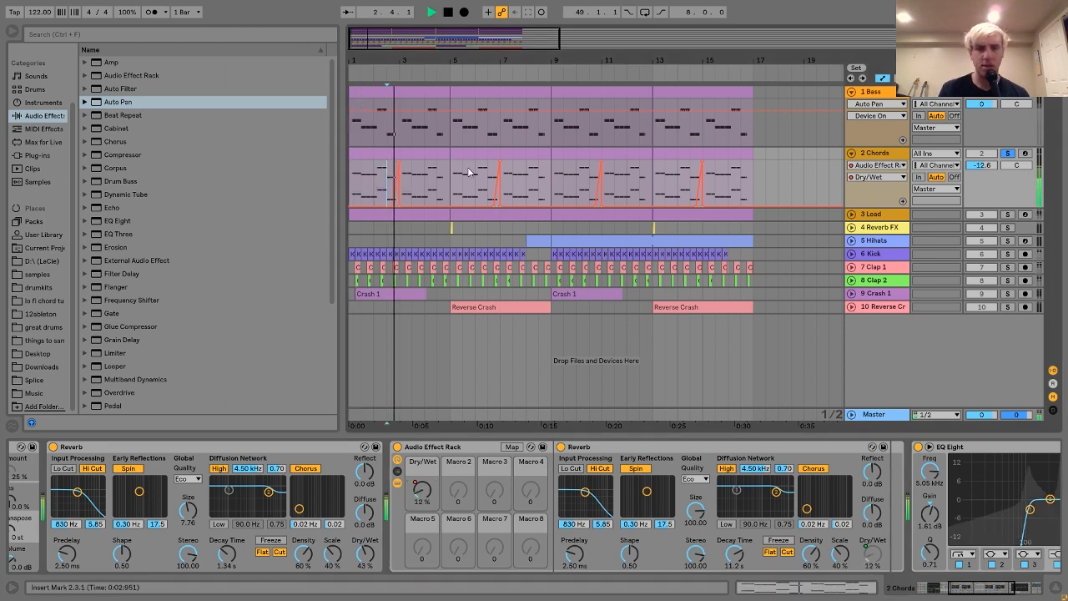
pyautogui.press('space')
pyautogui.press('space')
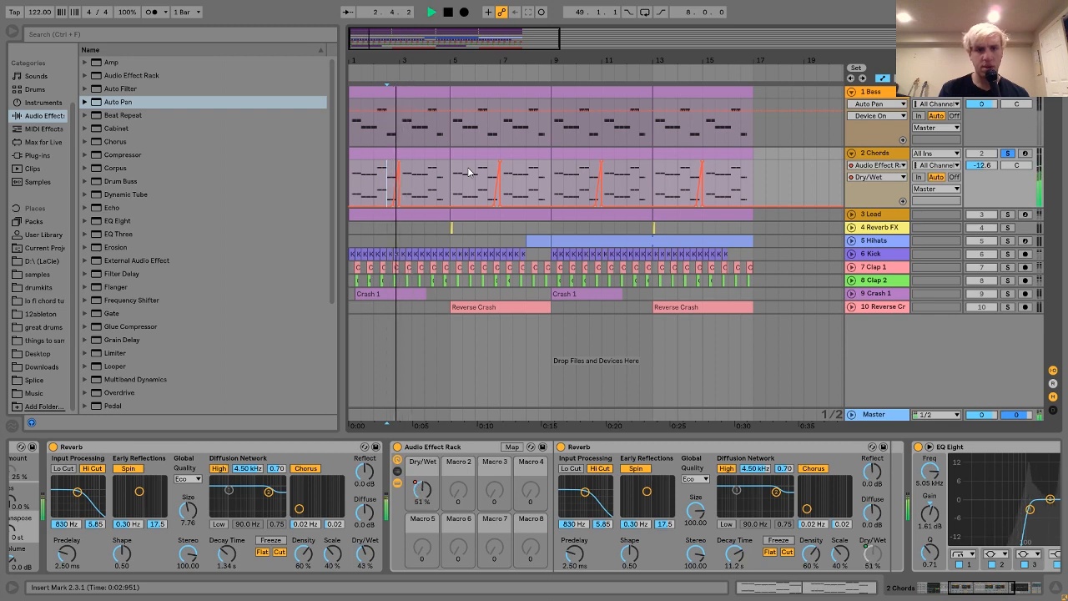
pyautogui.press('space')
# Inspect the first Dry/Wet automation ramp on the Chords track up close and select it from 2.4 to bar 3.
pyautogui.moveTo(395, 60); pyautogui.dragTo(521, 125)
pyautogui.moveTo(520, 60); pyautogui.dragTo(521, 113)
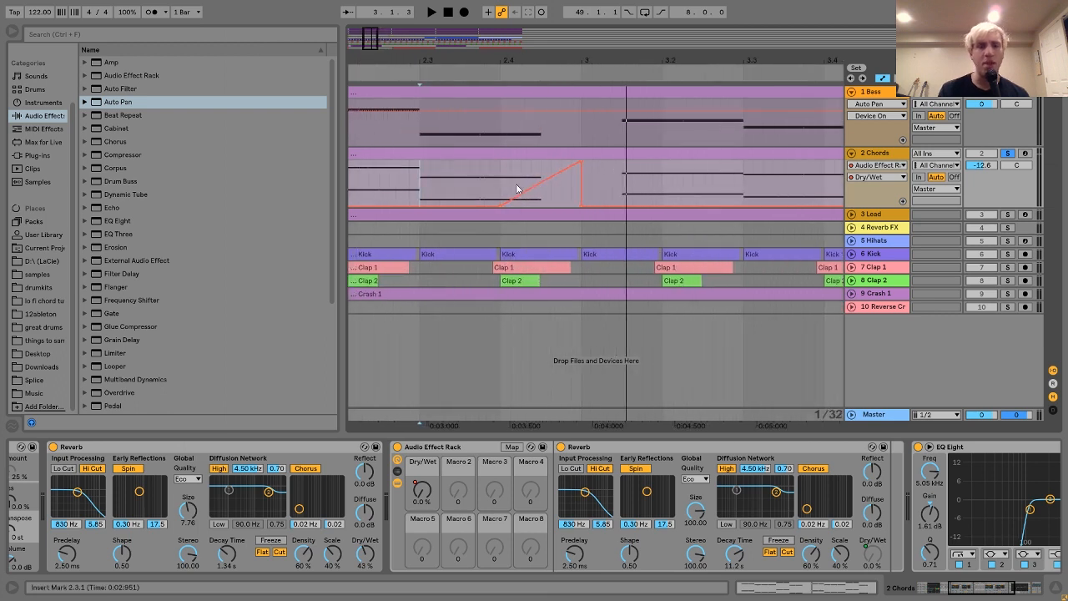
pyautogui.moveTo(499, 182); pyautogui.dragTo(584, 188)
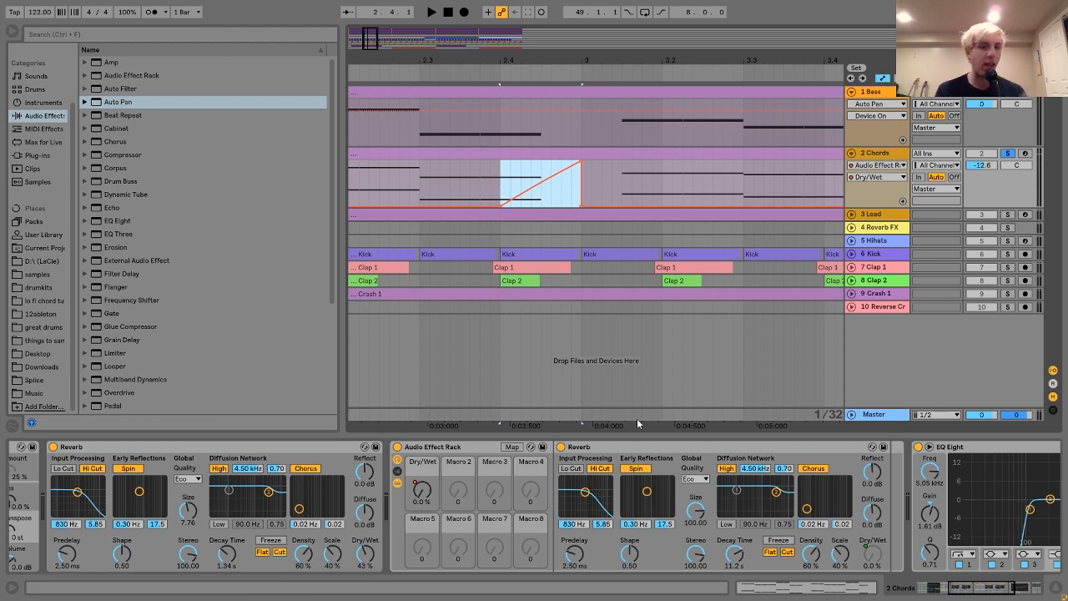
pyautogui.scroll(-8, 515, 135)
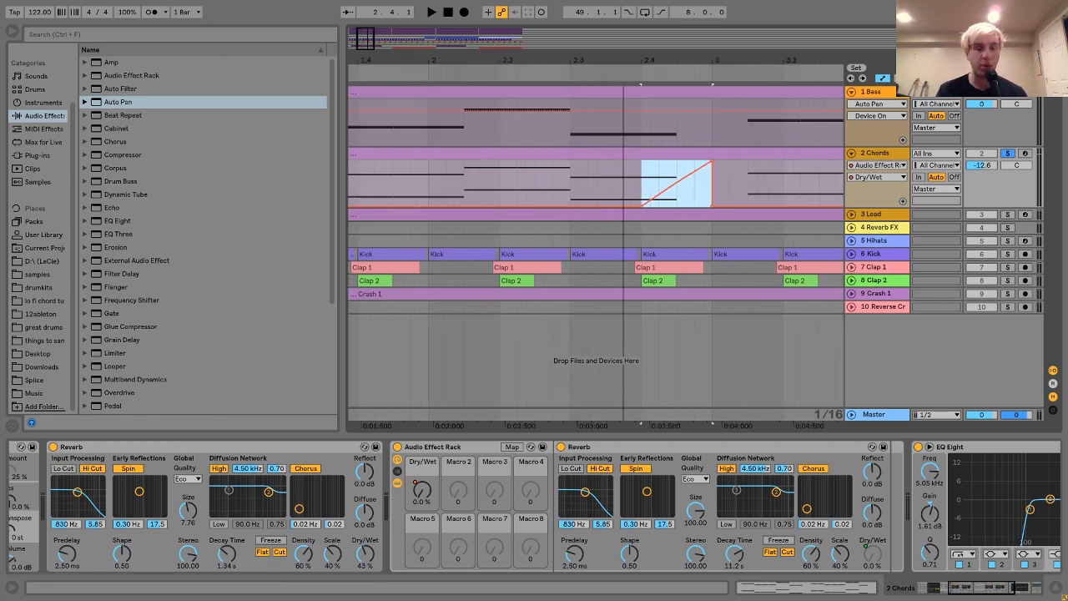
# Audition the reverb swell on the chords from 2.2.1, and hide the devices inside the Audio Effect Rack.
pyautogui.click(418, 188)
pyautogui.press('space')
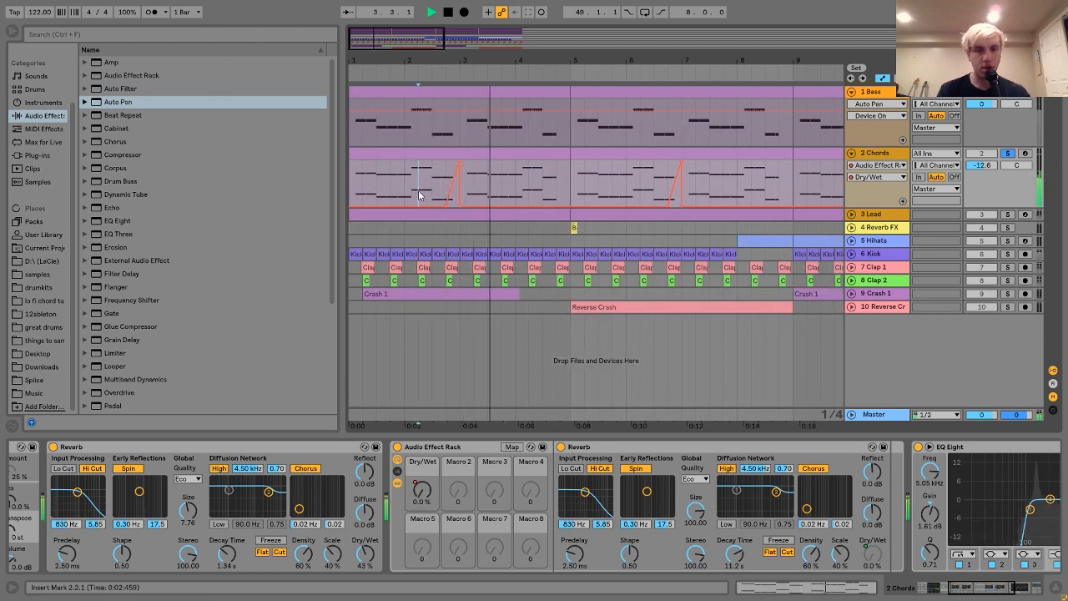
pyautogui.press('space')
pyautogui.press('space')
pyautogui.press('space')
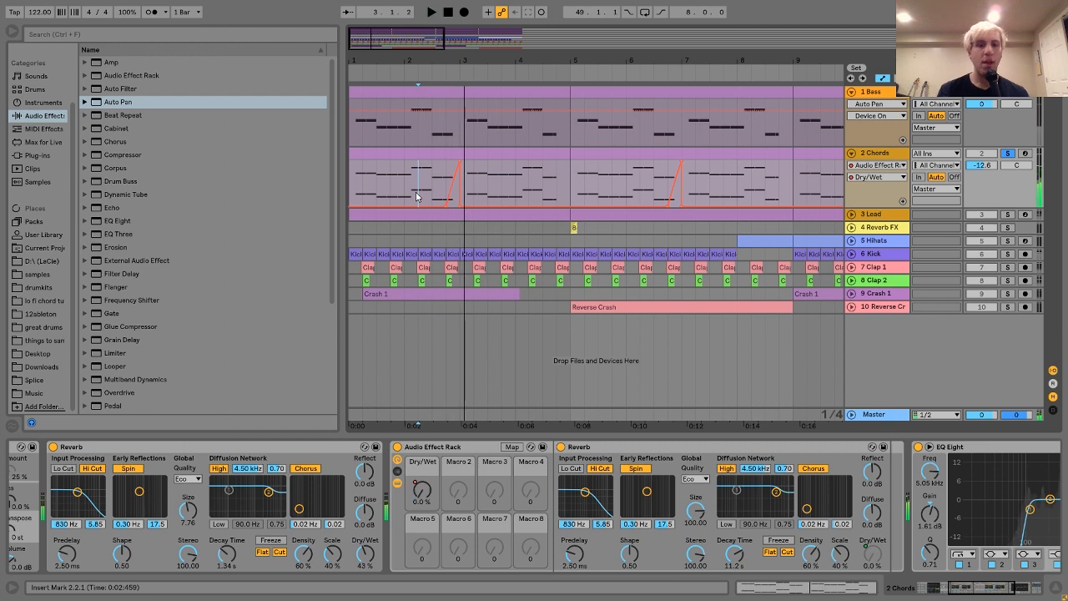
pyautogui.click(398, 484)
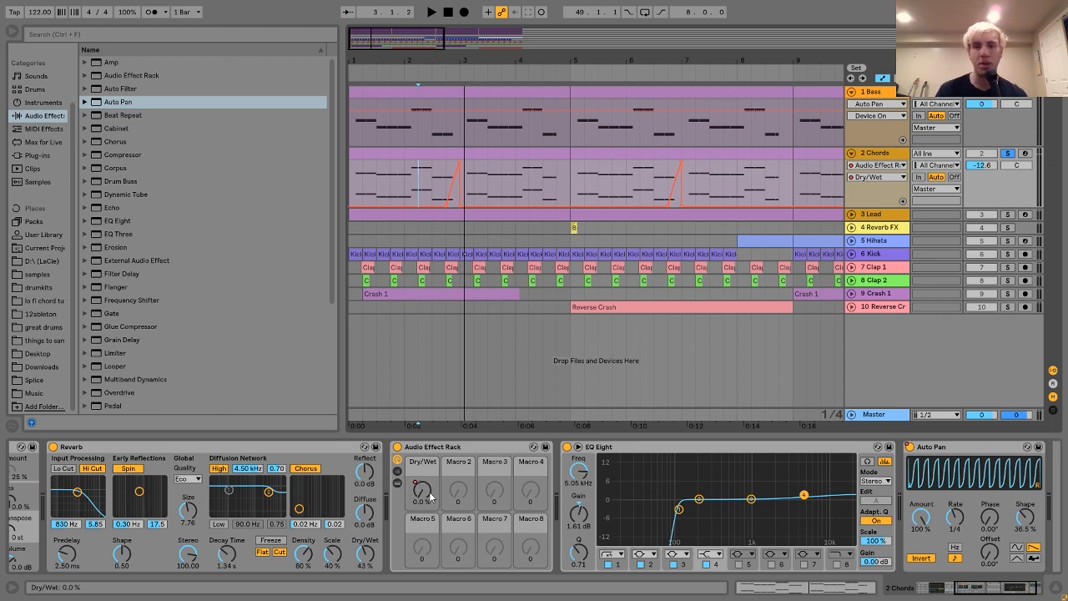
pyautogui.click(430, 497)
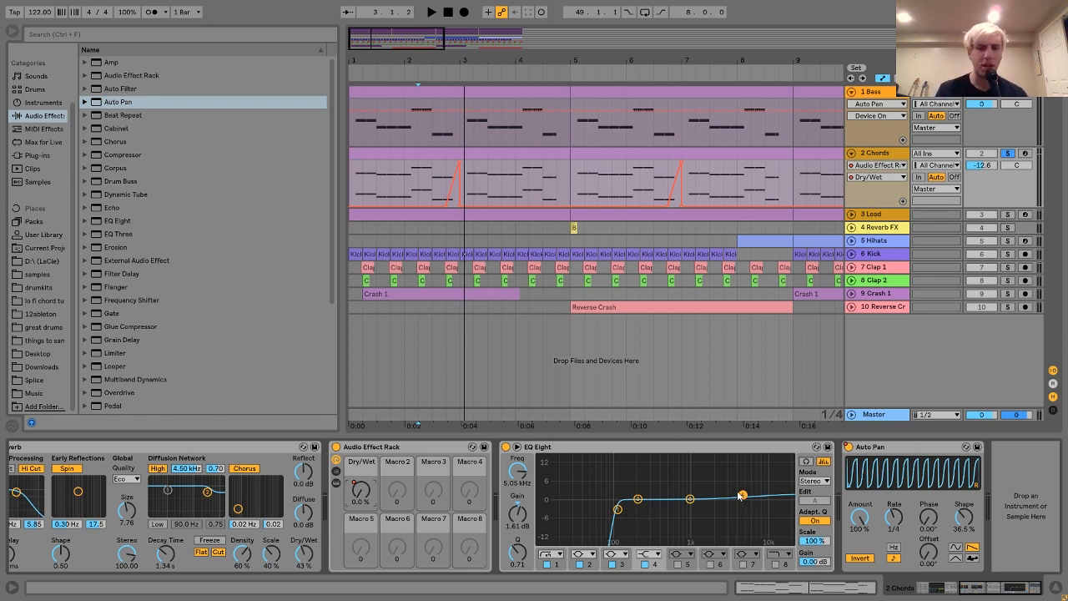
# Audition the chords with band 4 of the EQ Eight turned off and back on.
pyautogui.press('space')
pyautogui.click(645, 565)
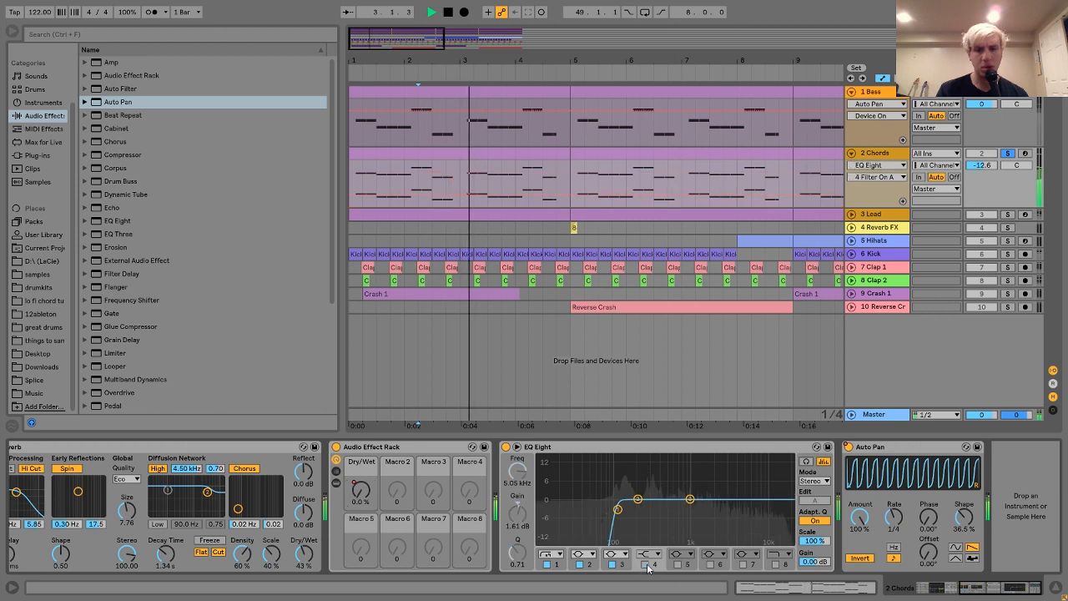
pyautogui.click(646, 565)
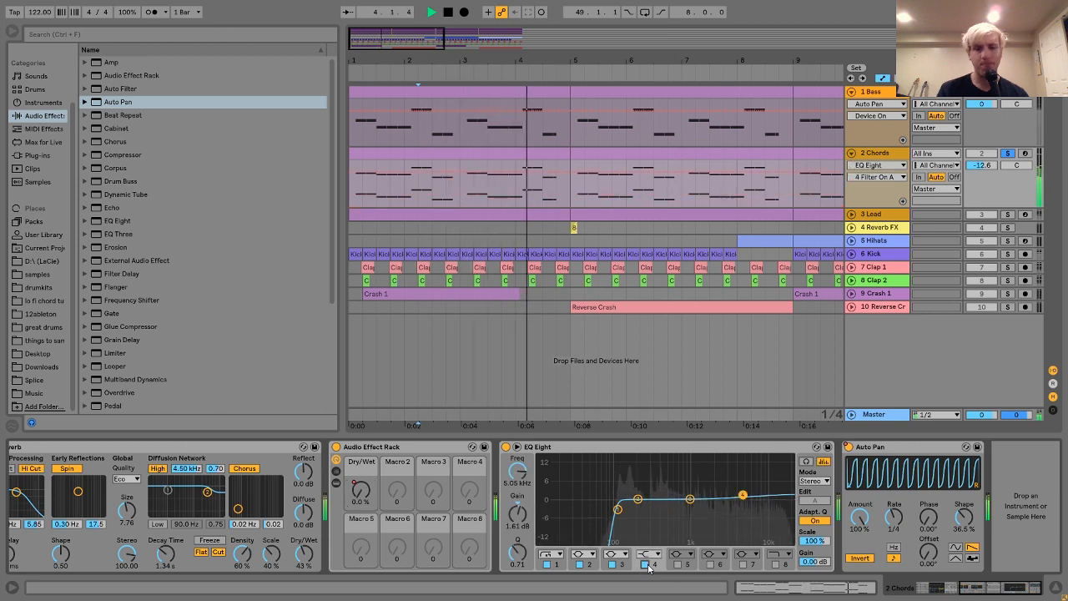
pyautogui.press('space')
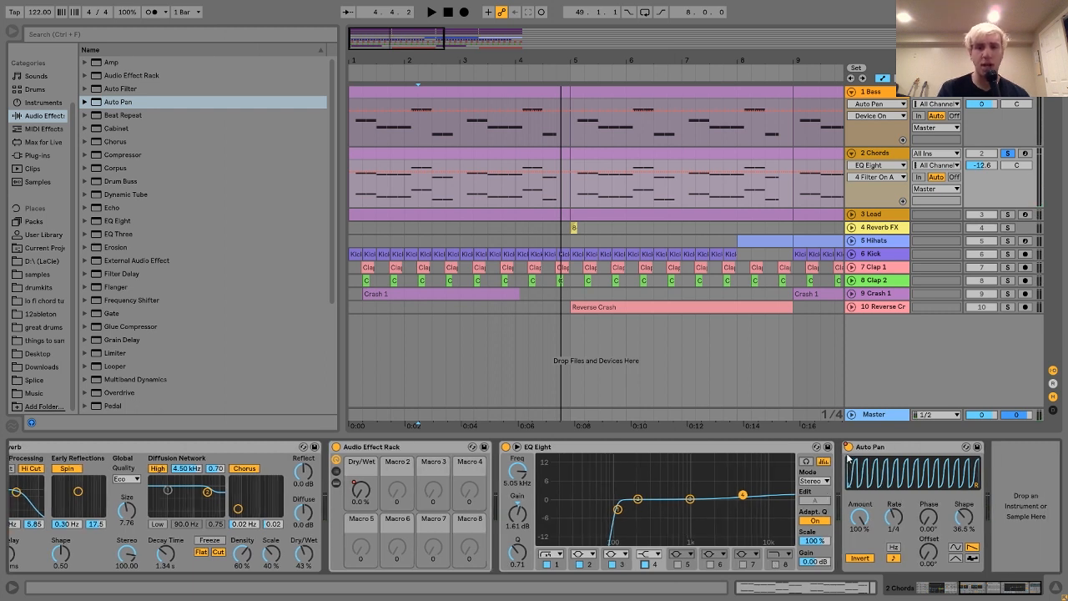
# Show the automation of the Auto Pan's Device On parameter on the Chords track, toggling automation mode off and on.
pyautogui.rightClick(848, 447)
pyautogui.click(886, 477)
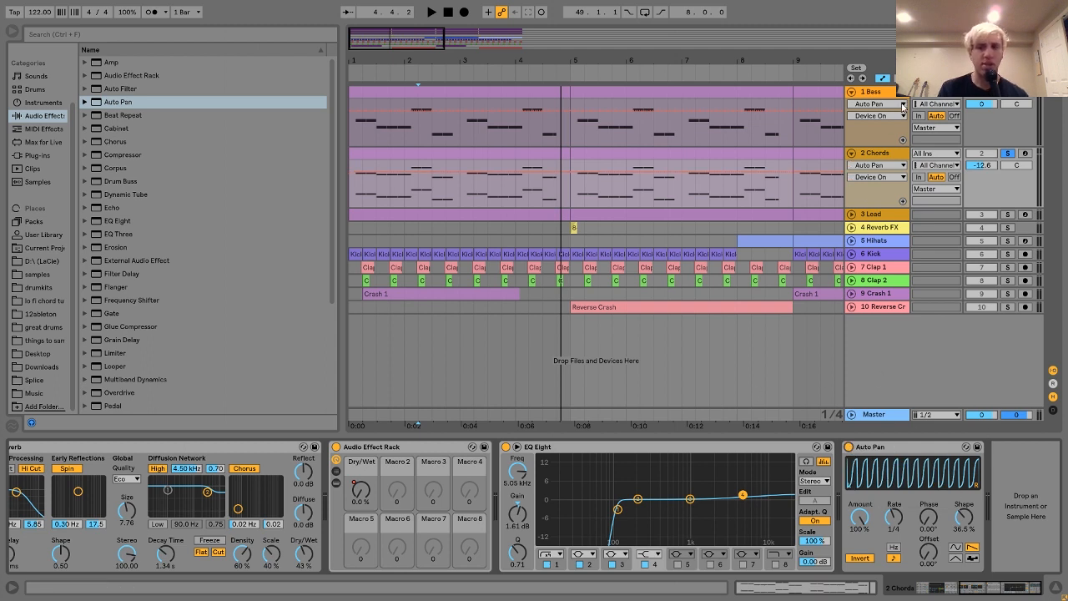
pyautogui.click(883, 80)
pyautogui.click(882, 79)
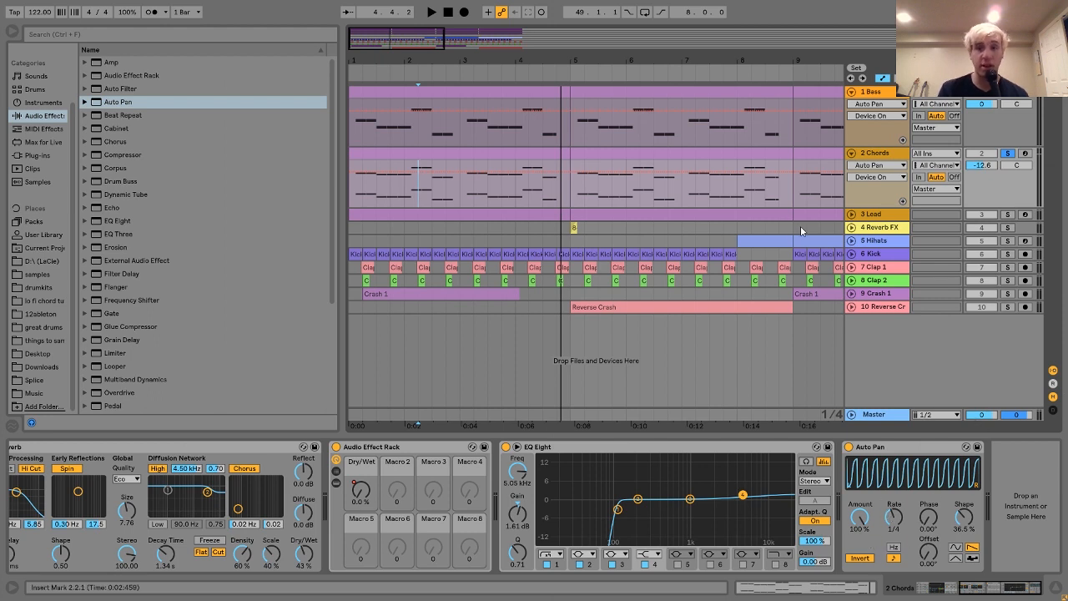
# Unfold and solo the Lead track, show its device chain and audition the opening bars.
pyautogui.click(851, 214)
pyautogui.click(1008, 215)
pyautogui.press('space')
pyautogui.click(547, 212)
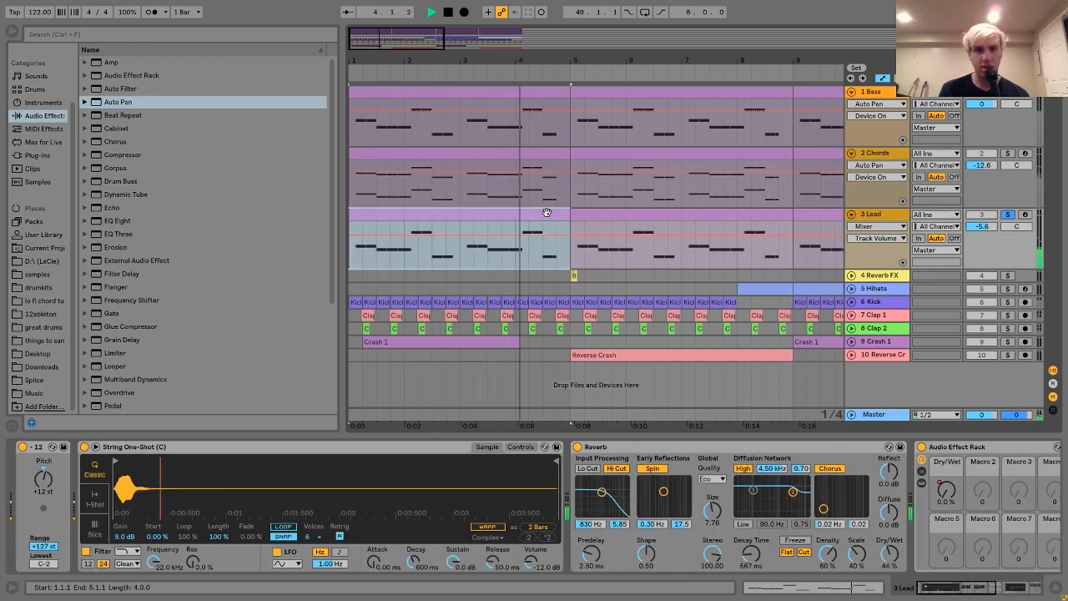
pyautogui.press('space')
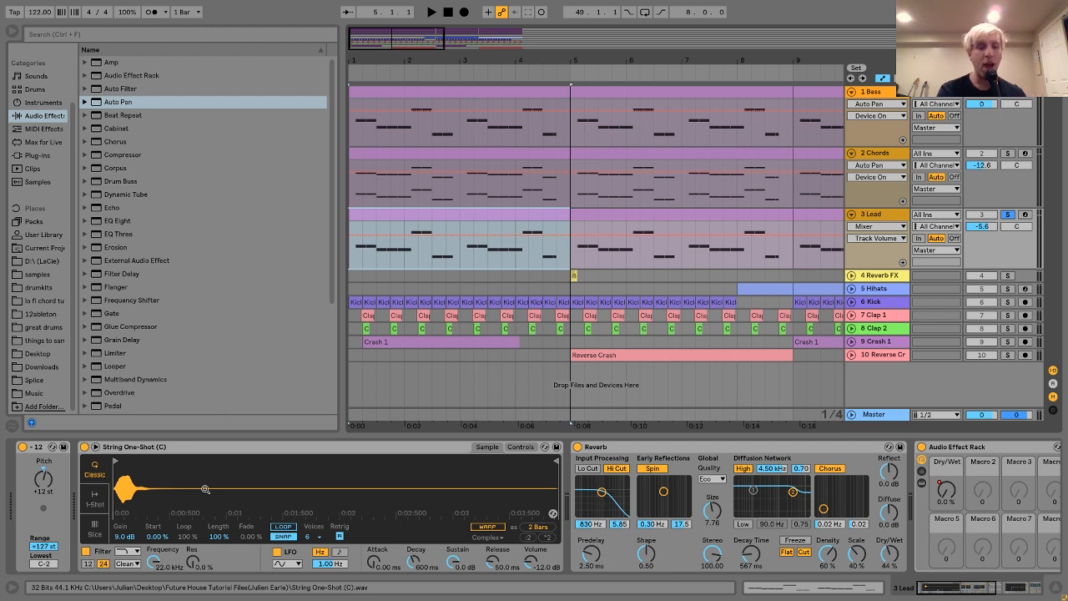
pyautogui.press('space')
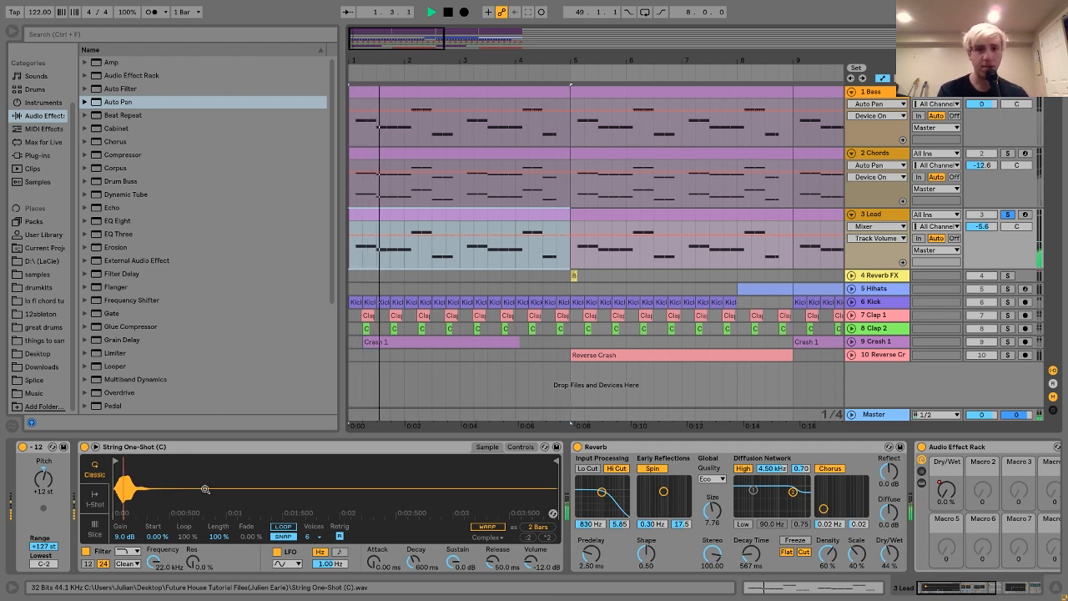
pyautogui.press('space')
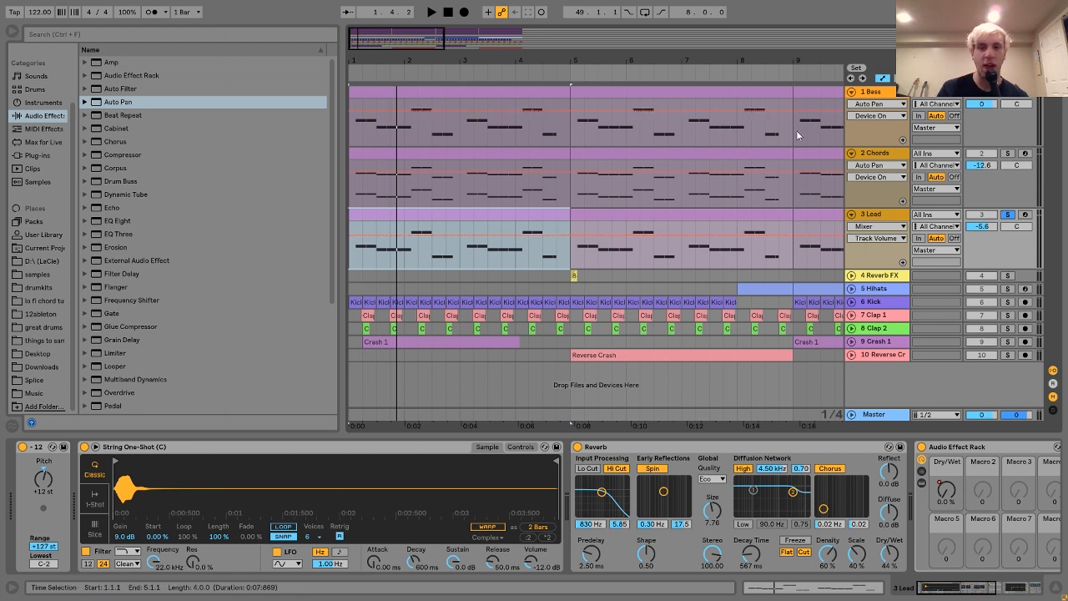
# Compare the Chords and Lead tracks during playback by soloing Chords, followed by Lead.
pyautogui.click(1007, 155)
pyautogui.press('space')
pyautogui.click(1008, 215)
pyautogui.press('space')
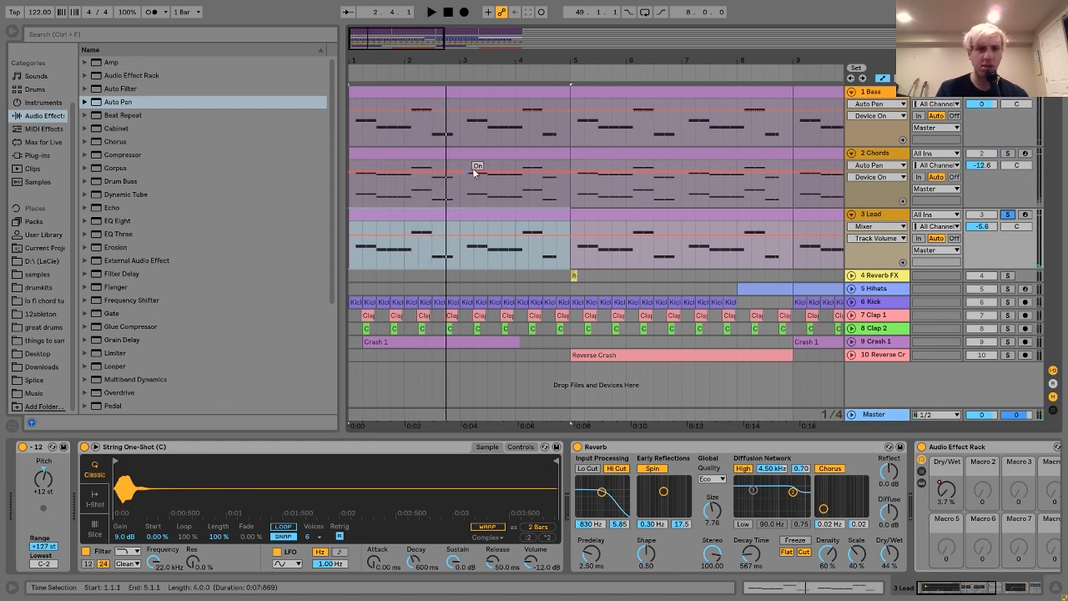
# Solo the Chords track, open its first MIDI clip and highlight the lower row of notes in the first half.
pyautogui.click(424, 154)
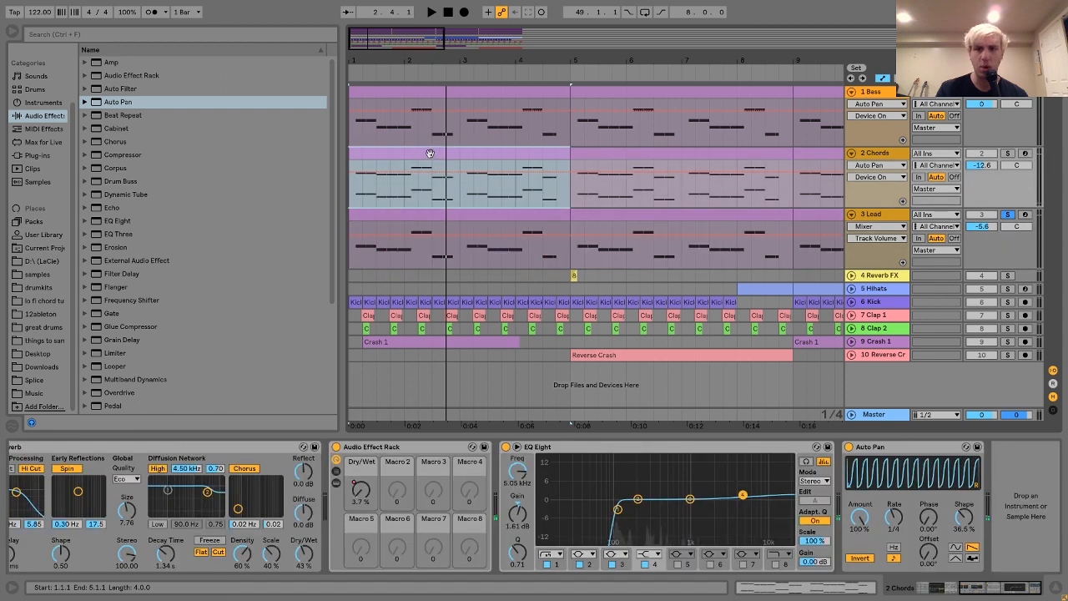
pyautogui.click(1007, 153)
pyautogui.click(729, 151)
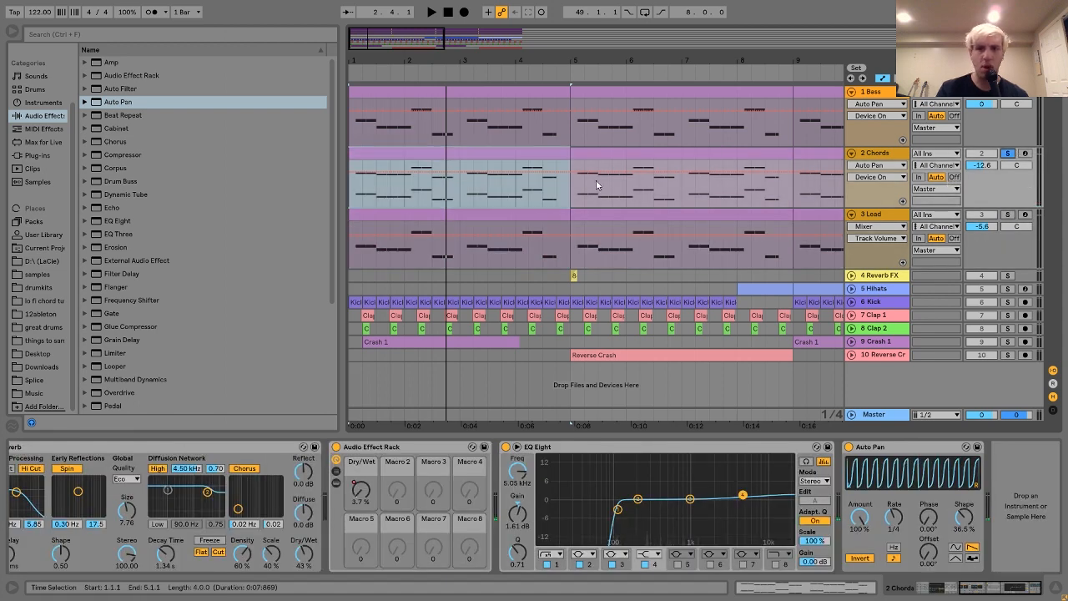
pyautogui.doubleClick(470, 154)
pyautogui.moveTo(236, 377); pyautogui.dragTo(606, 489)
pyautogui.click(194, 121)
pyautogui.moveTo(215, 374); pyautogui.dragTo(612, 502)
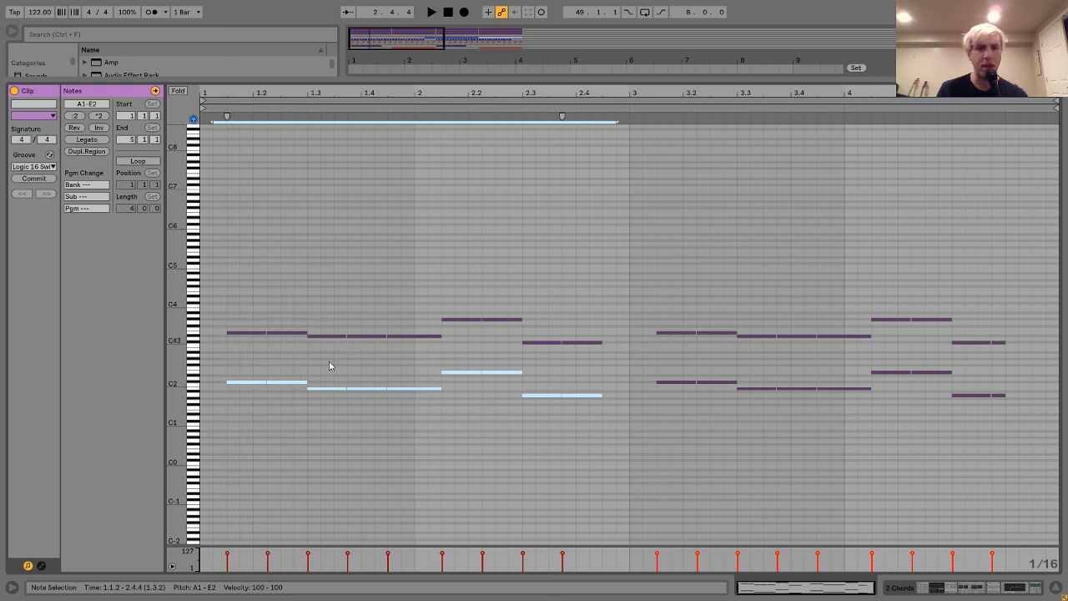
# Highlight the first chord's two stacked notes and the upper row of notes, and return to the Chords device chain.
pyautogui.click(247, 347)
pyautogui.click(260, 338)
pyautogui.moveTo(244, 395); pyautogui.dragTo(242, 302)
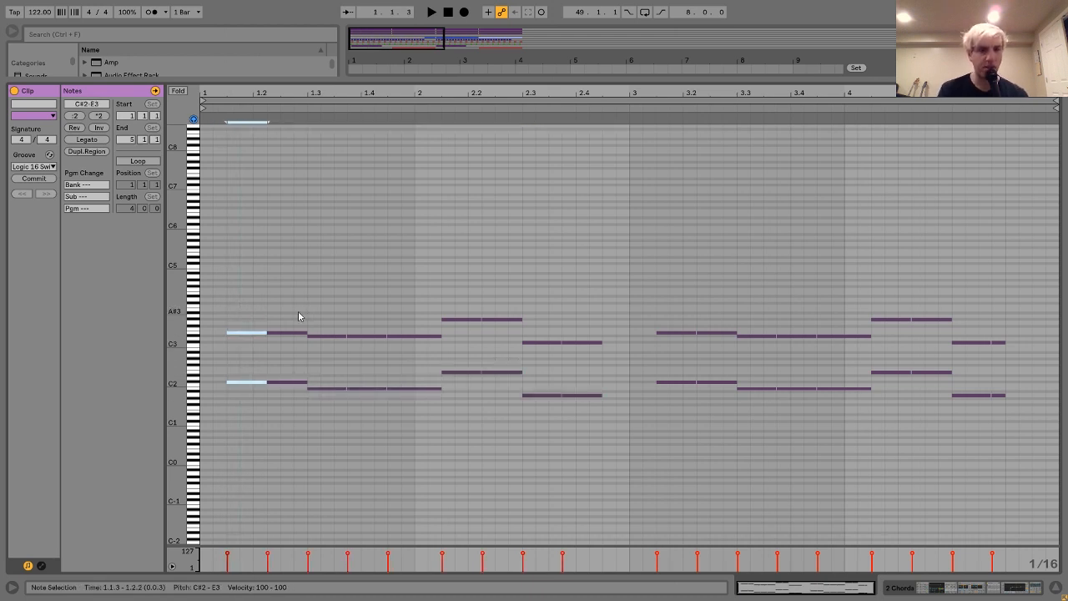
pyautogui.click(221, 267)
pyautogui.moveTo(430, 328); pyautogui.dragTo(913, 361)
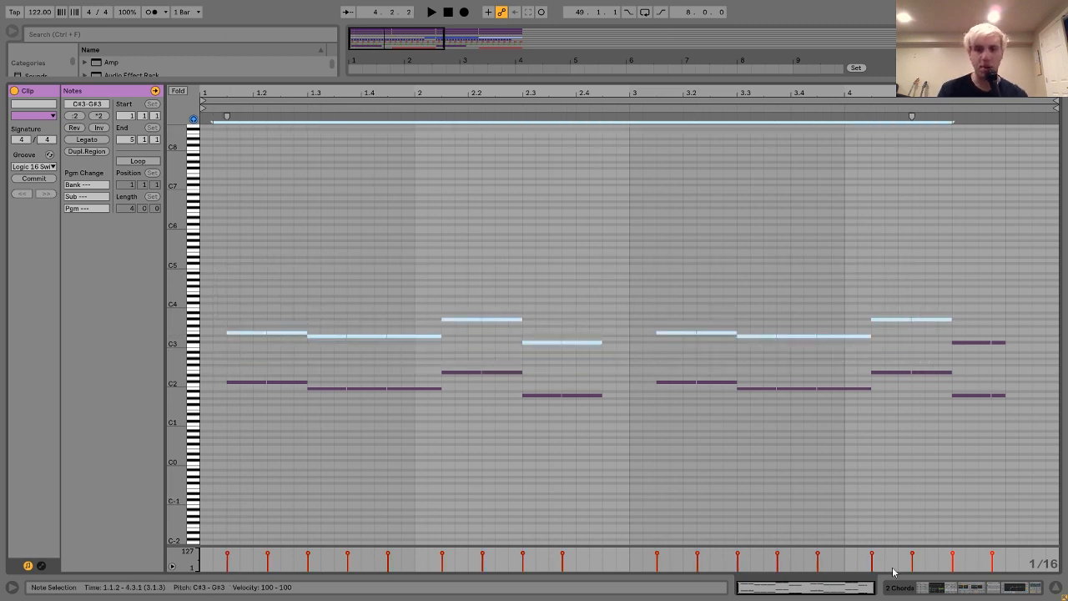
pyautogui.click(938, 590)
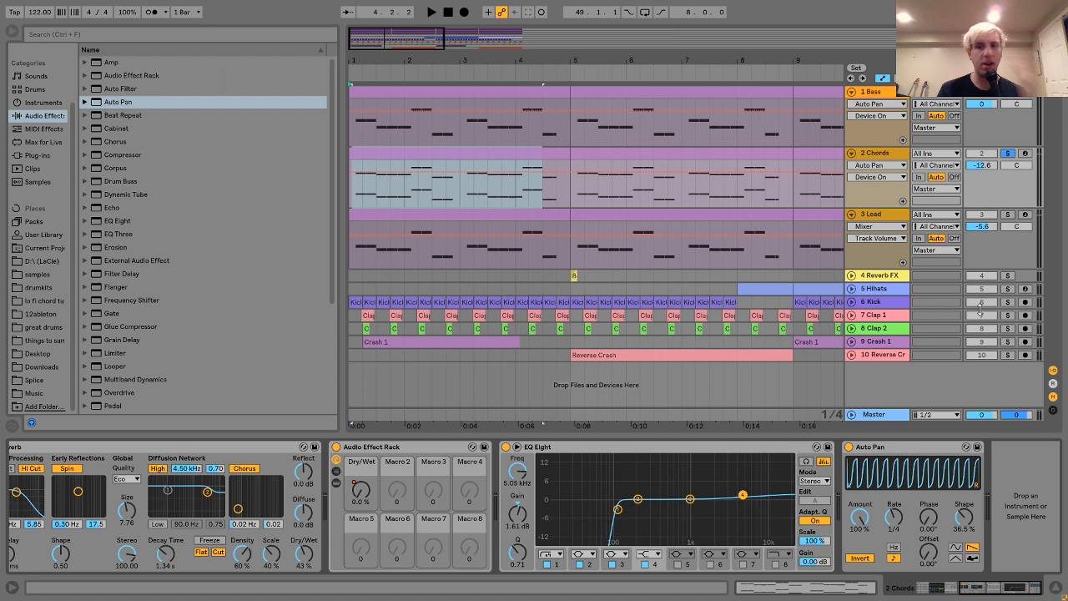
# Solo the Lead track, show its String One-Shot device chain and audition the opening bar.
pyautogui.click(1007, 215)
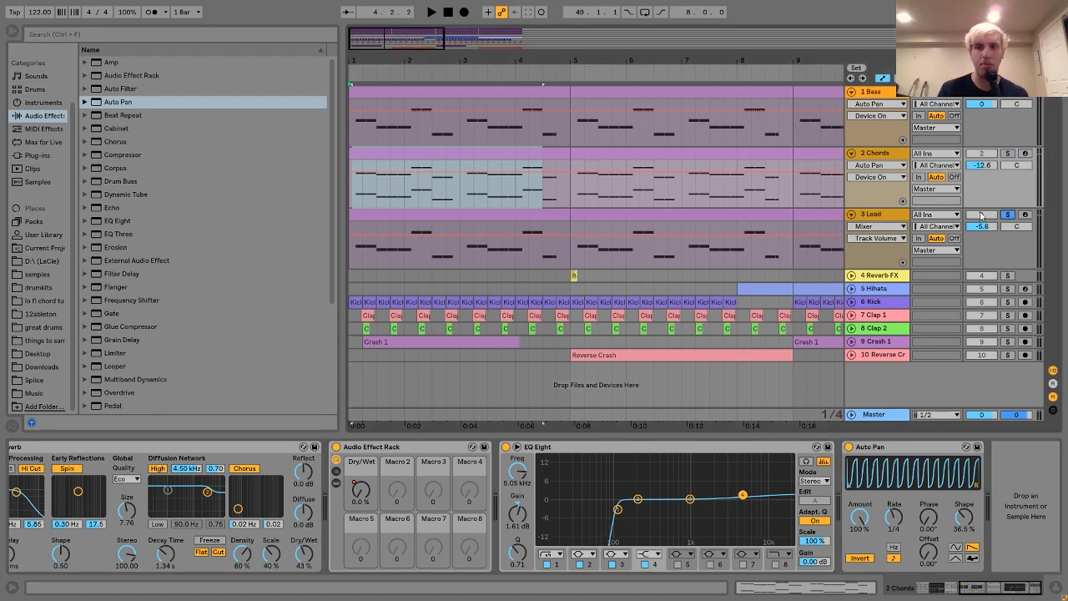
pyautogui.click(870, 219)
pyautogui.click(520, 215)
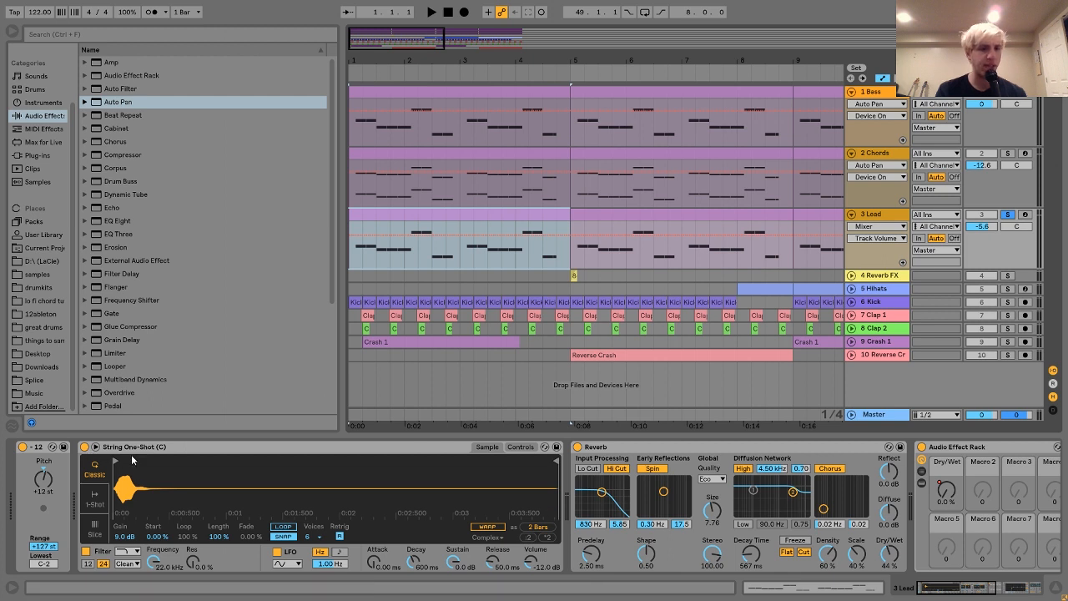
pyautogui.press('space')
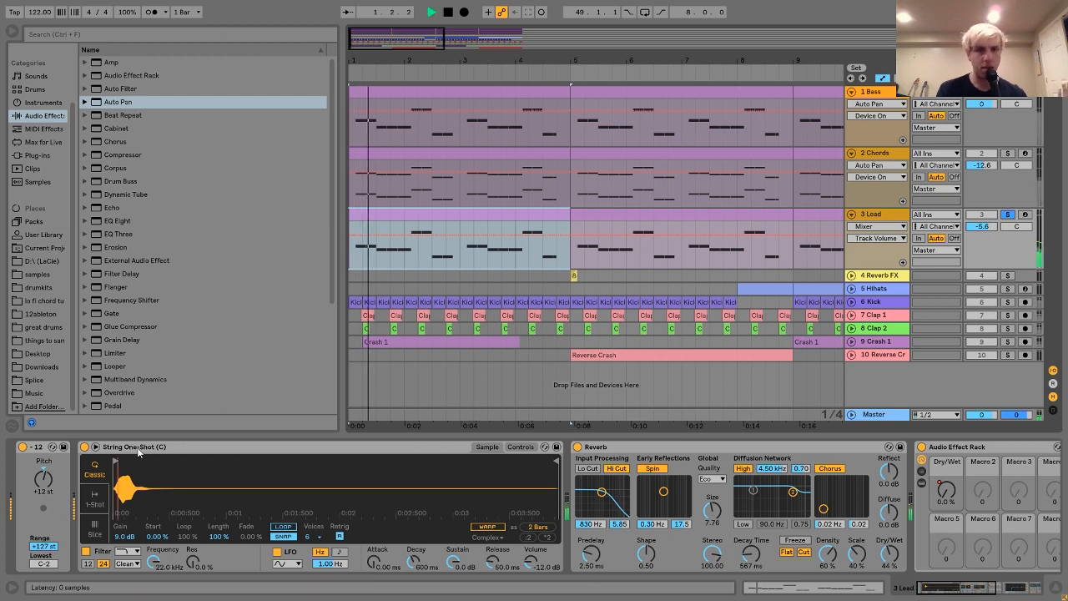
pyautogui.press('space')
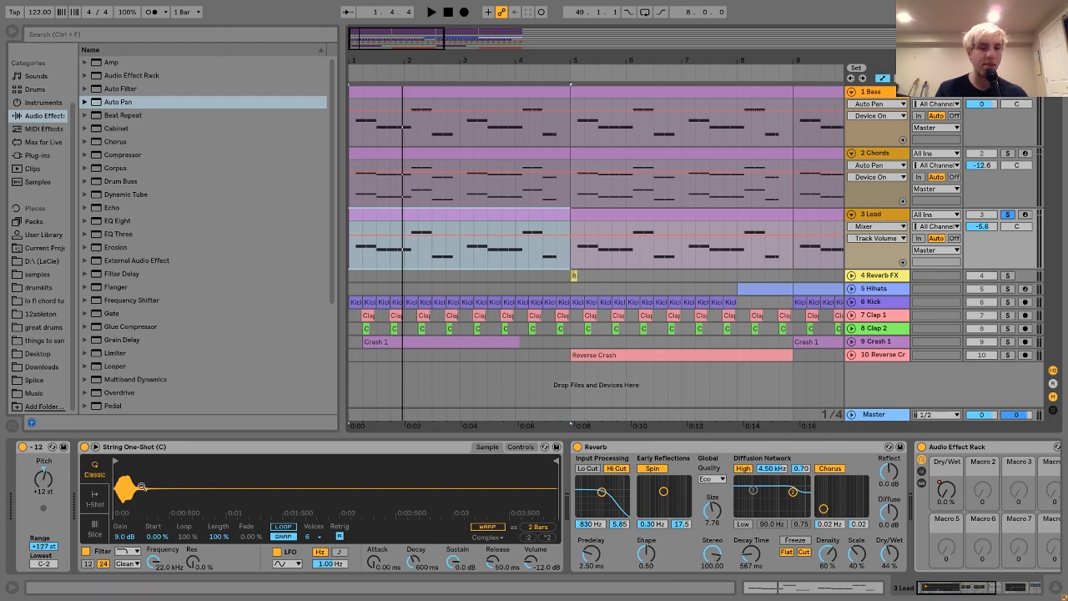
# Show the automation of the Lead's Audio Effect Rack Dry/Wet macro and audition its first ramp from 2.3.1.
pyautogui.hscroll(3, 210, 507)
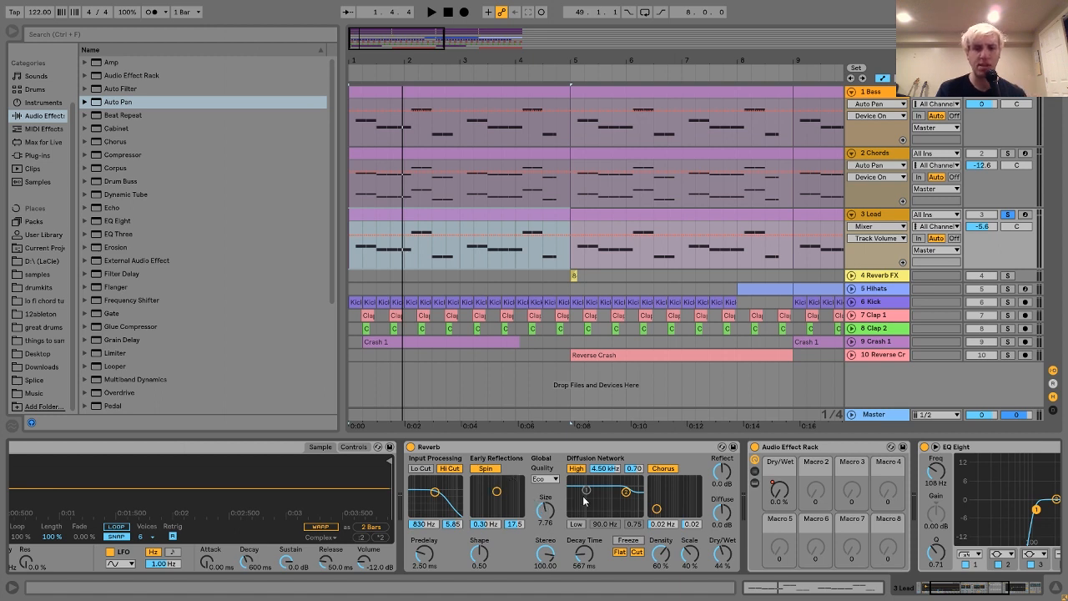
pyautogui.hscroll(1, 543, 512)
pyautogui.hscroll(1, 544, 512)
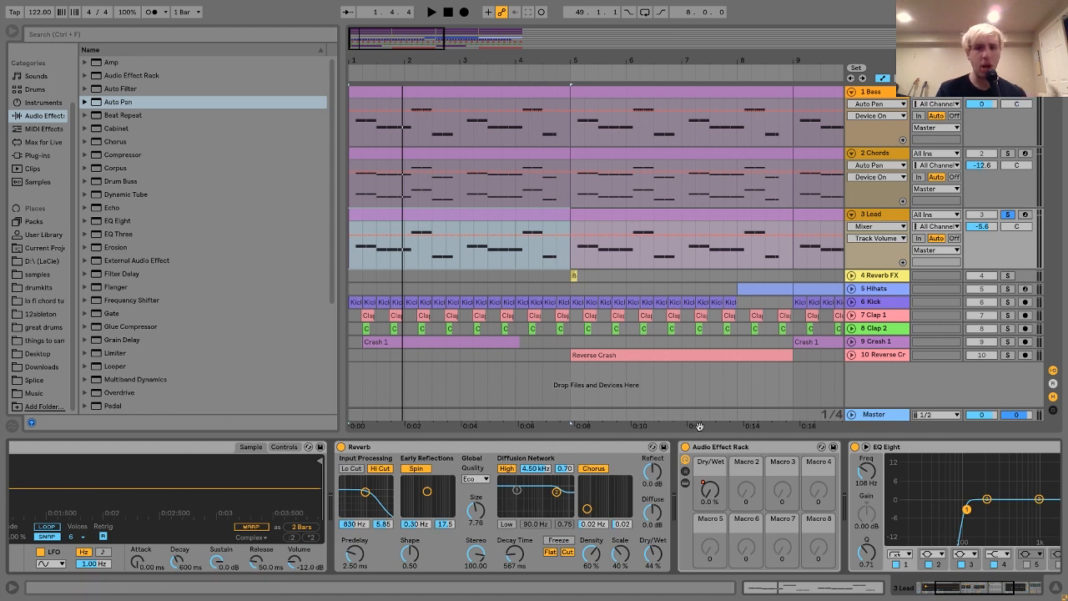
pyautogui.rightClick(715, 484)
pyautogui.click(428, 248)
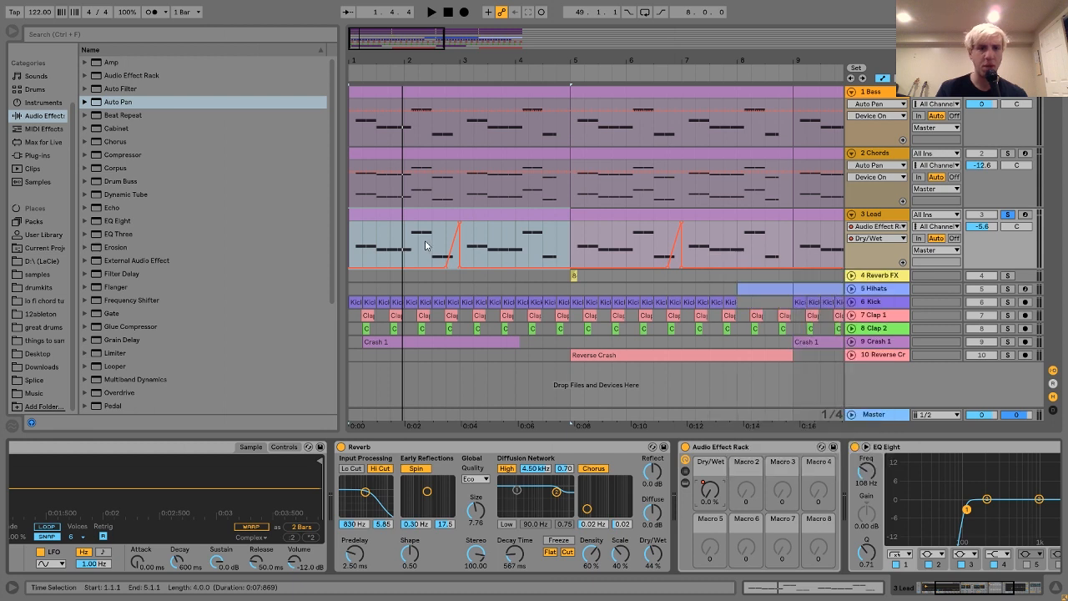
pyautogui.click(428, 248)
pyautogui.press('space')
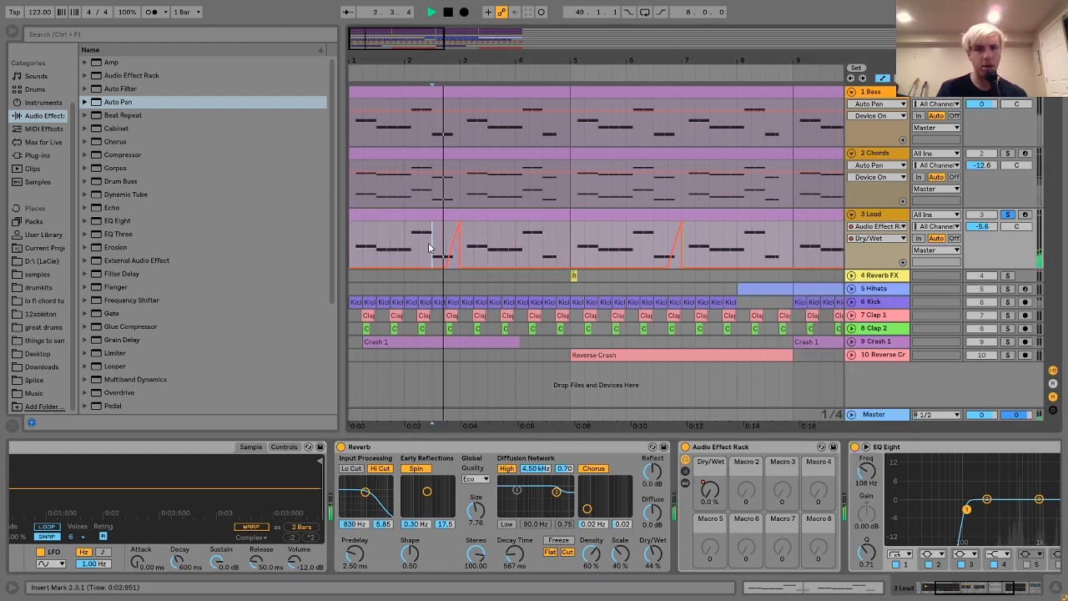
pyautogui.press('space')
# Examine the Lead's Dry/Wet macro and the EQ Eight and Auto Pan at the end of its device chain.
pyautogui.click(711, 490)
pyautogui.hscroll(4, 754, 538)
pyautogui.hscroll(1, 754, 533)
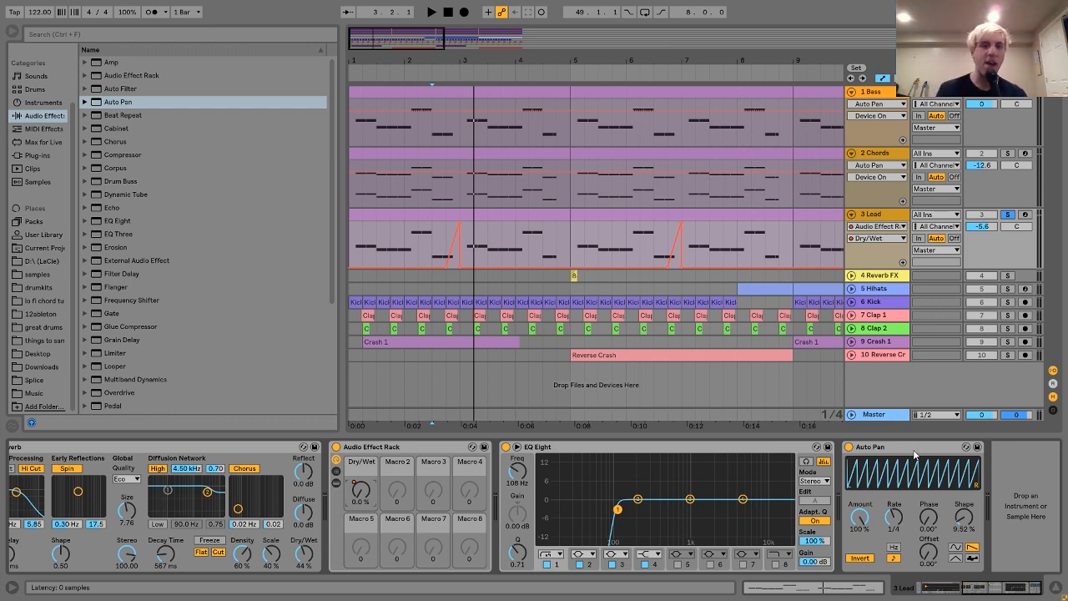
pyautogui.hscroll(-10, 915, 454)
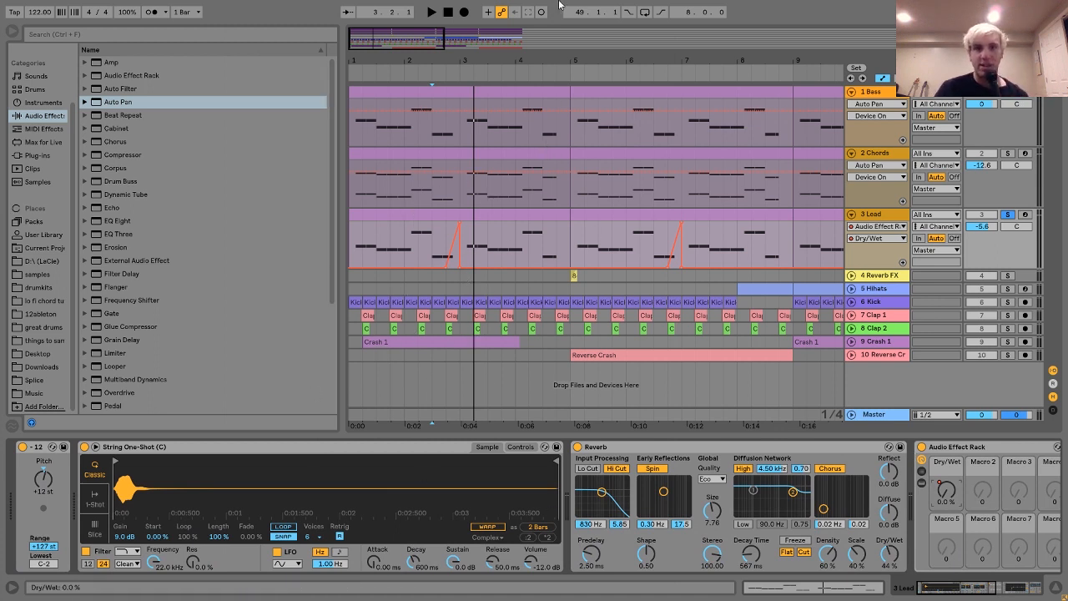
# Audition the Reverb FX clip at bar 5 in solo and again in the full mix from bar 4.
pyautogui.moveTo(573, 55); pyautogui.dragTo(572, 18)
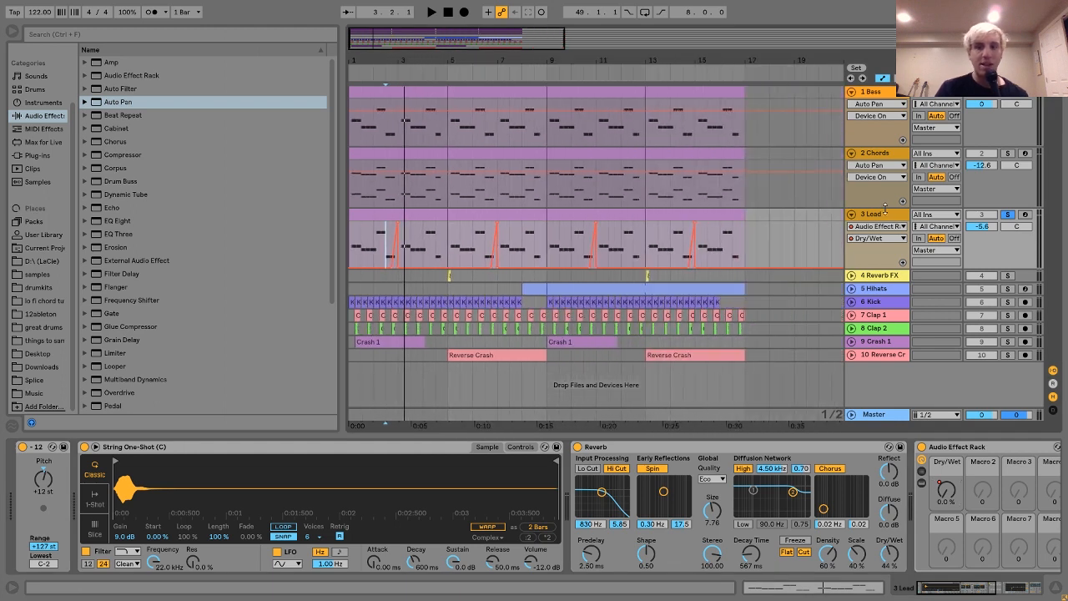
pyautogui.click(1007, 275)
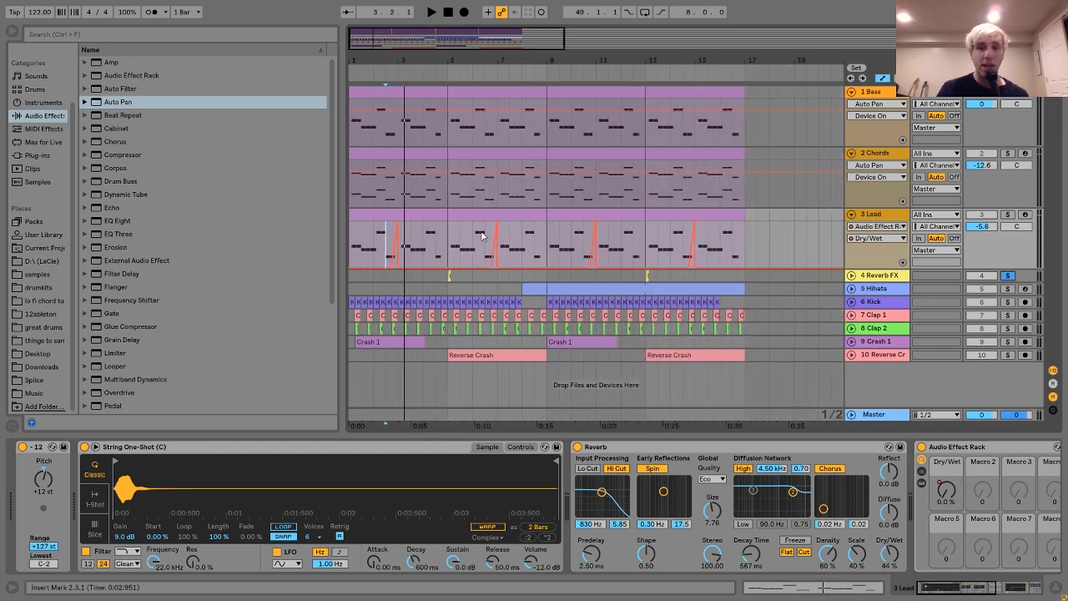
pyautogui.click(445, 273)
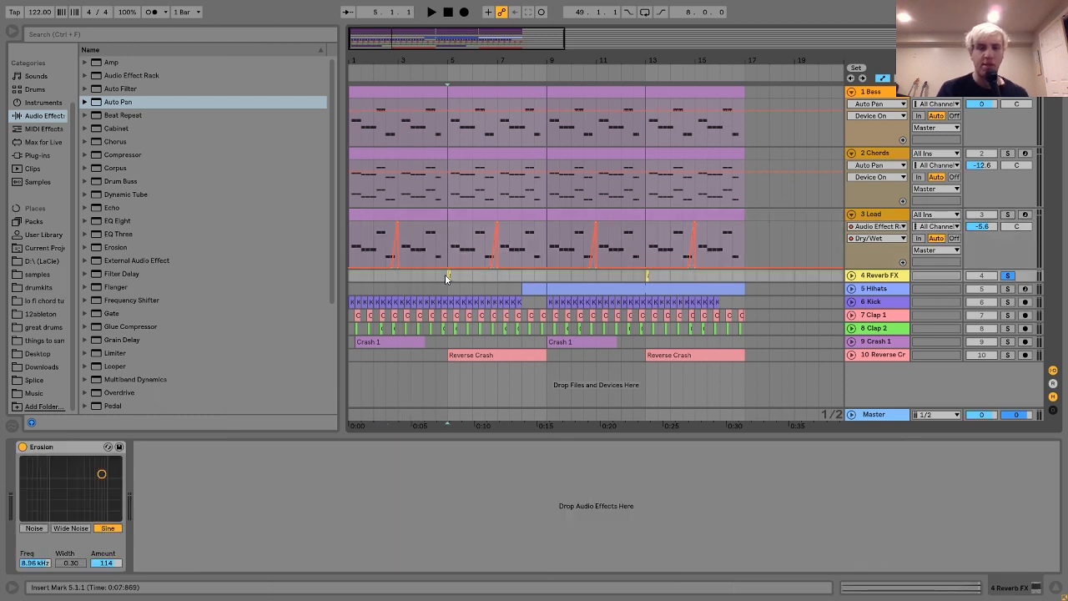
pyautogui.press('space')
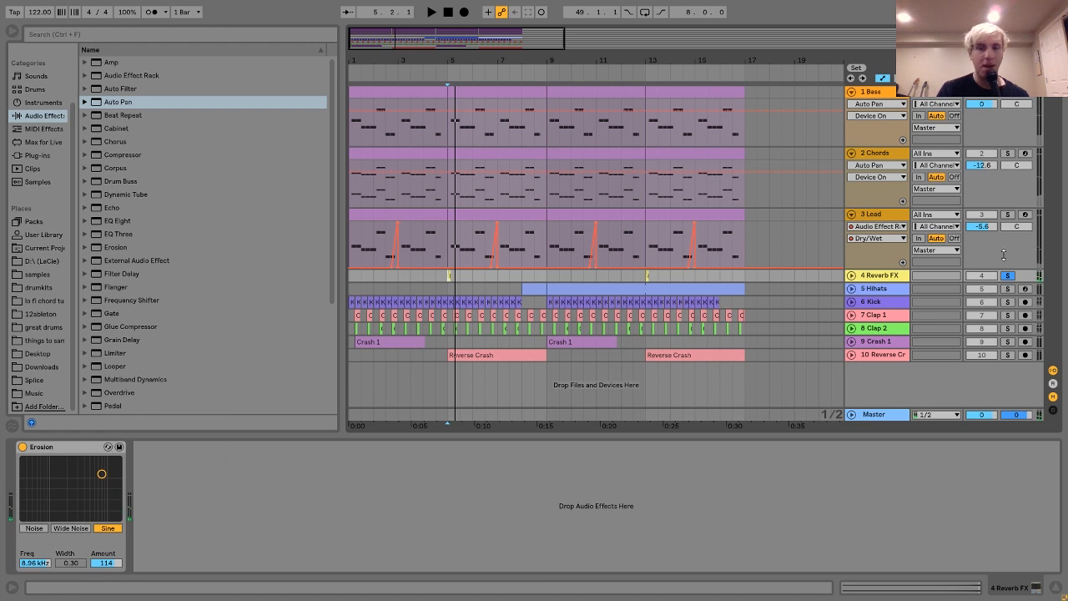
pyautogui.click(1008, 275)
pyautogui.click(423, 275)
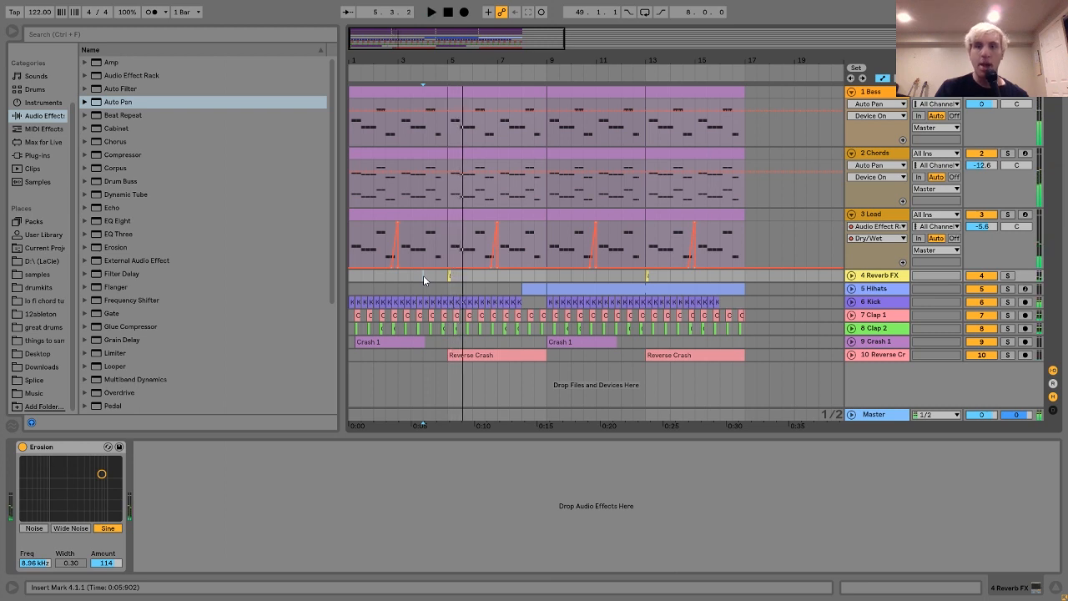
# Unfold the Reverb FX track, and group the Chords and Lead tracks into a folded group.
pyautogui.click(851, 276)
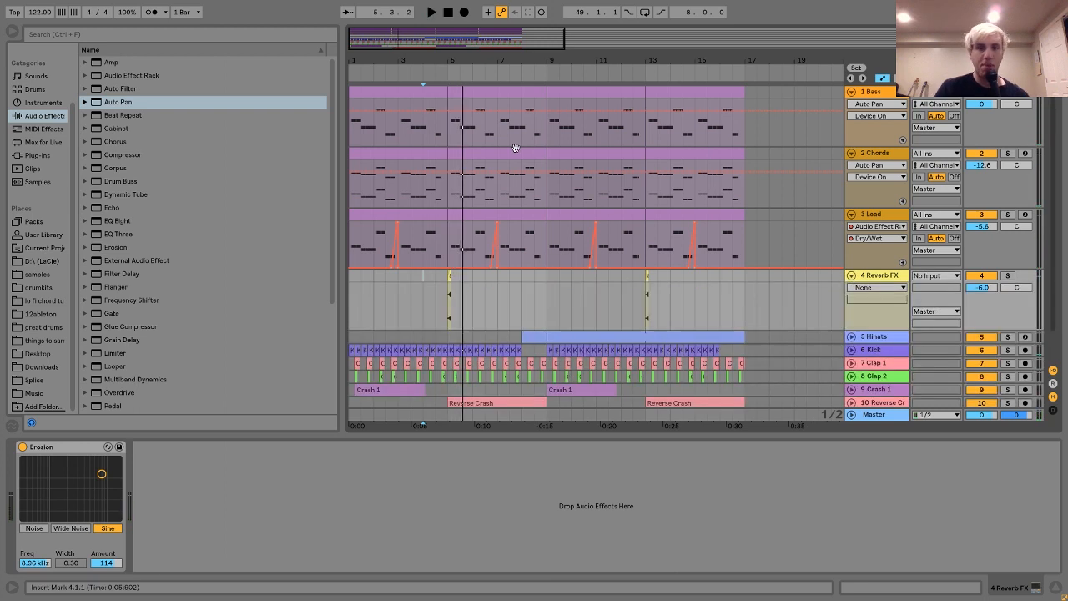
pyautogui.moveTo(447, 58); pyautogui.dragTo(451, 137)
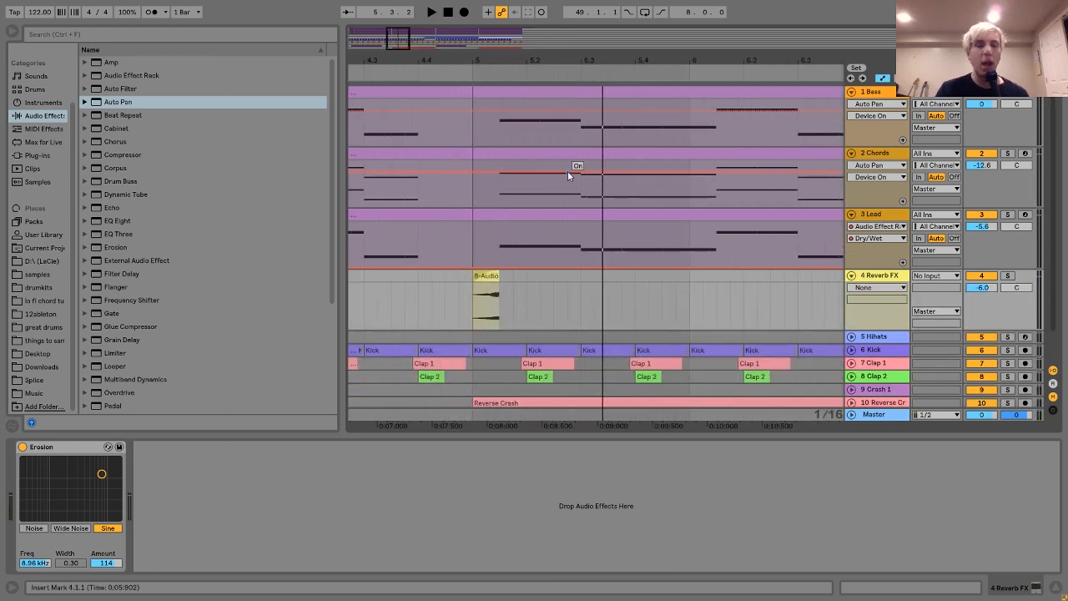
pyautogui.click(876, 153)
pyautogui.click(880, 217)
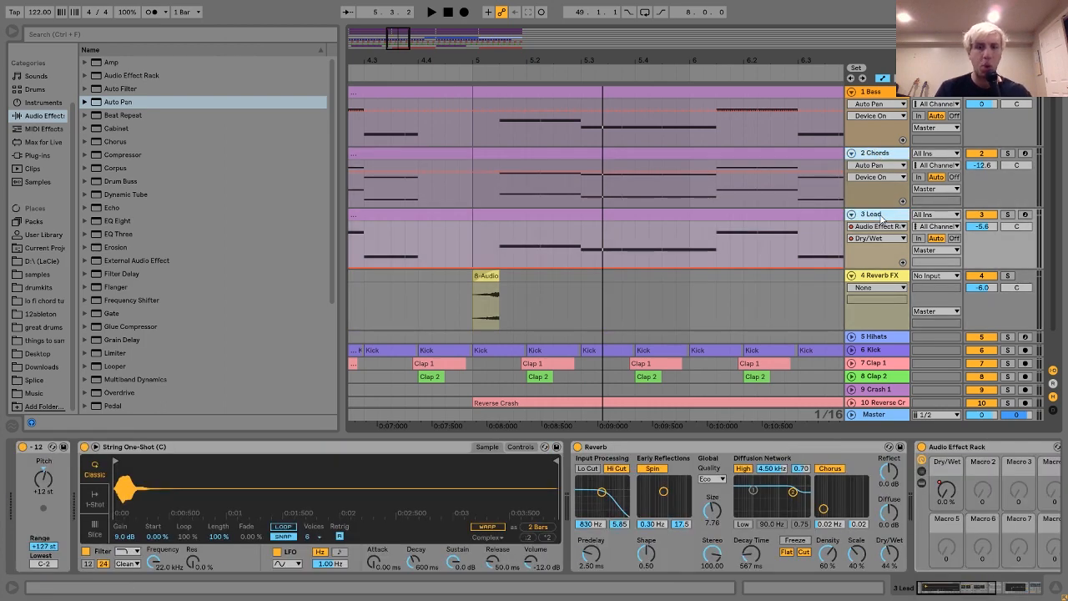
pyautogui.hotkey('ctrl', 'g')
pyautogui.click(848, 155)
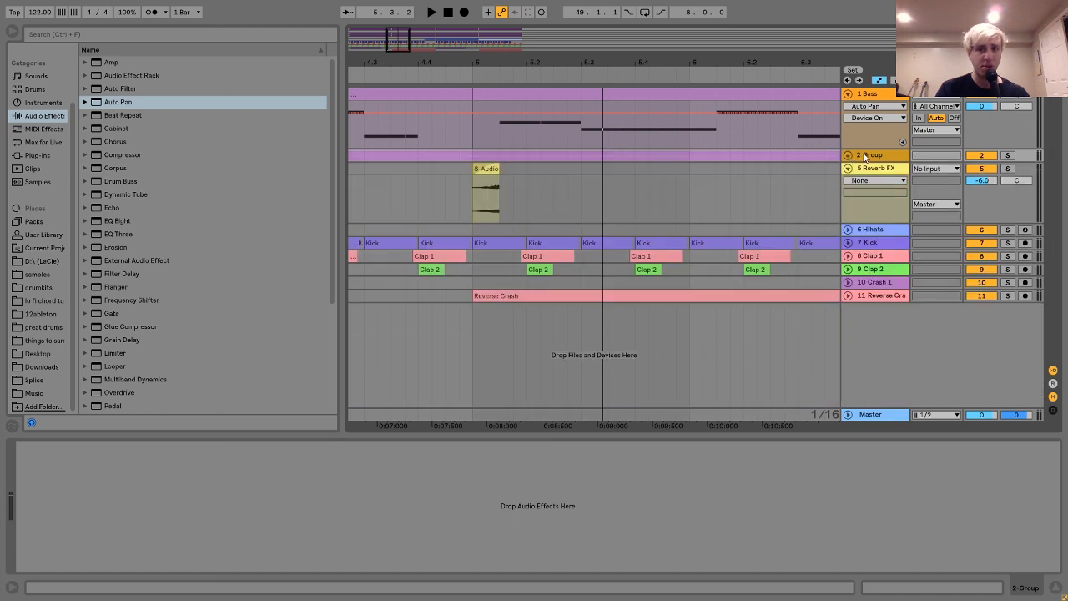
# Insert an audio track below the group and set its audio input to 2-Group.
pyautogui.hotkey('ctrl', 't')
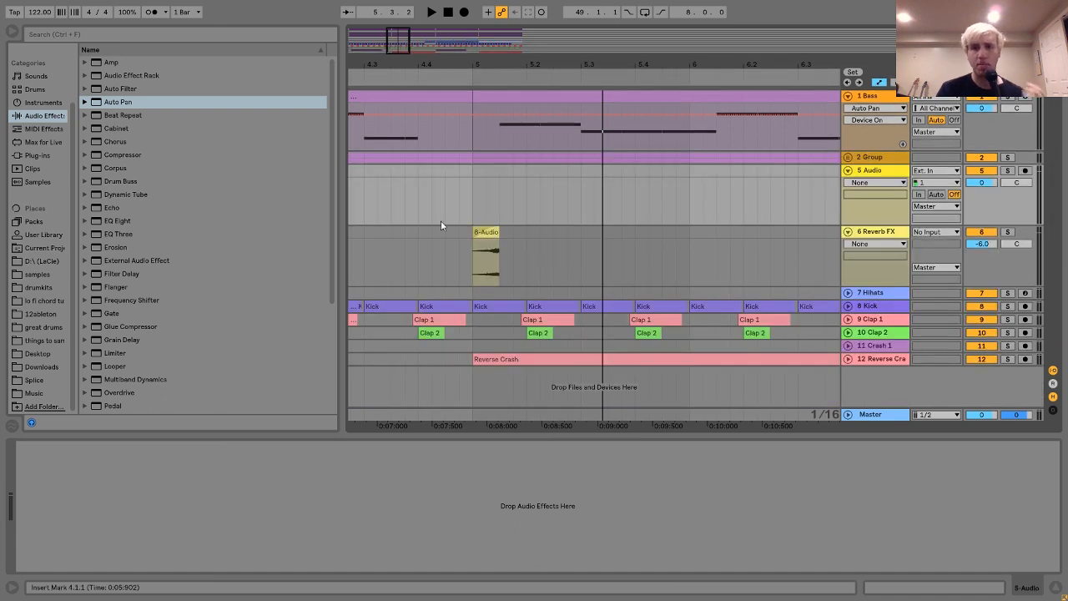
pyautogui.click(939, 171)
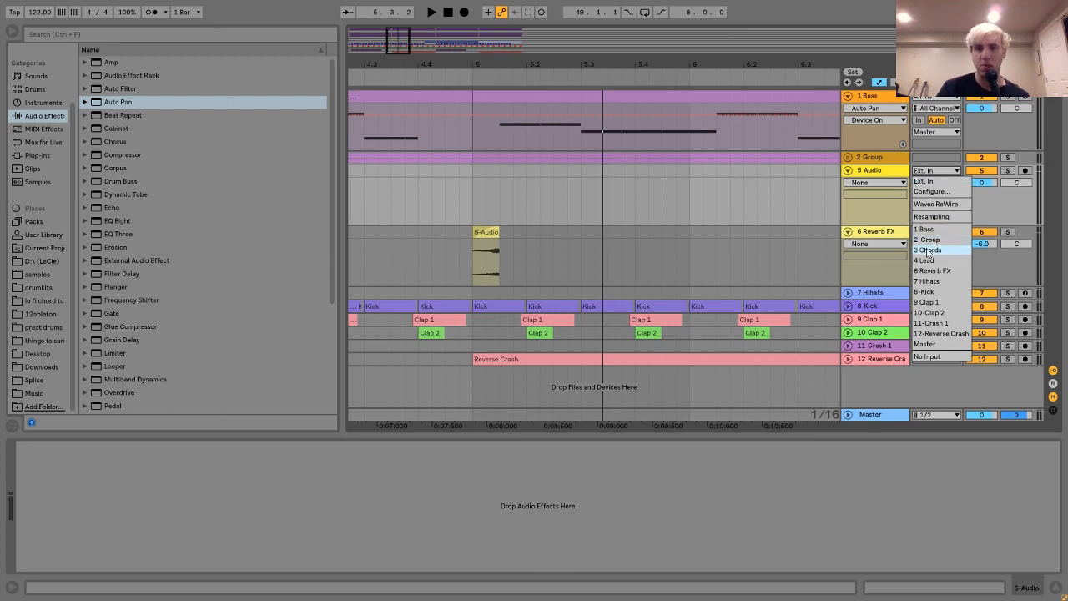
pyautogui.click(928, 250)
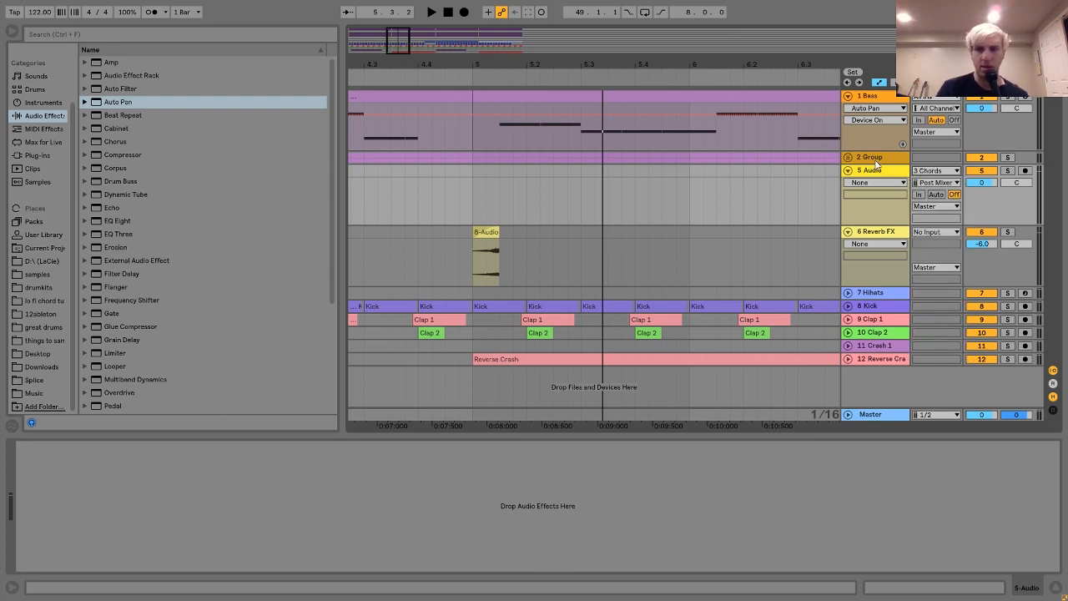
pyautogui.click(923, 174)
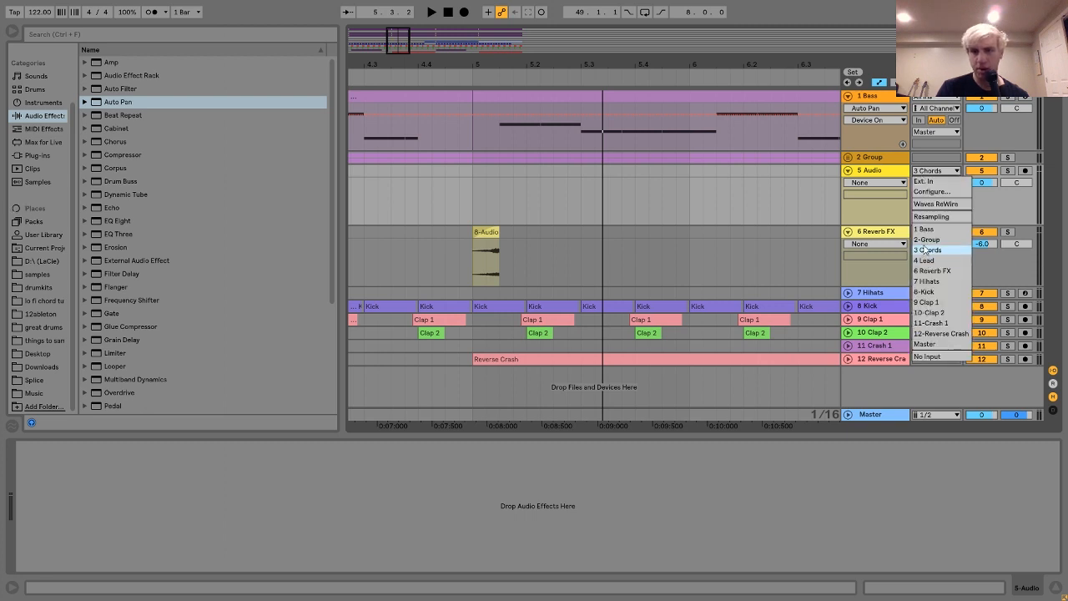
pyautogui.click(925, 240)
# Arm the new audio track and record the group's output from bar 4 until just past 5.2.
pyautogui.click(866, 177)
pyautogui.click(1025, 170)
pyautogui.click(461, 12)
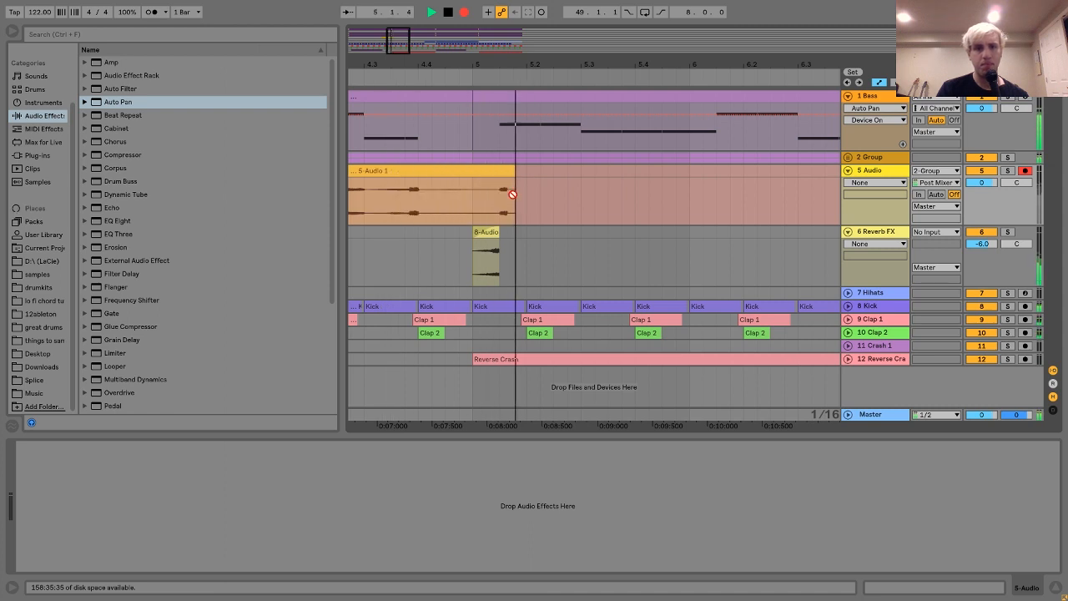
pyautogui.press('space')
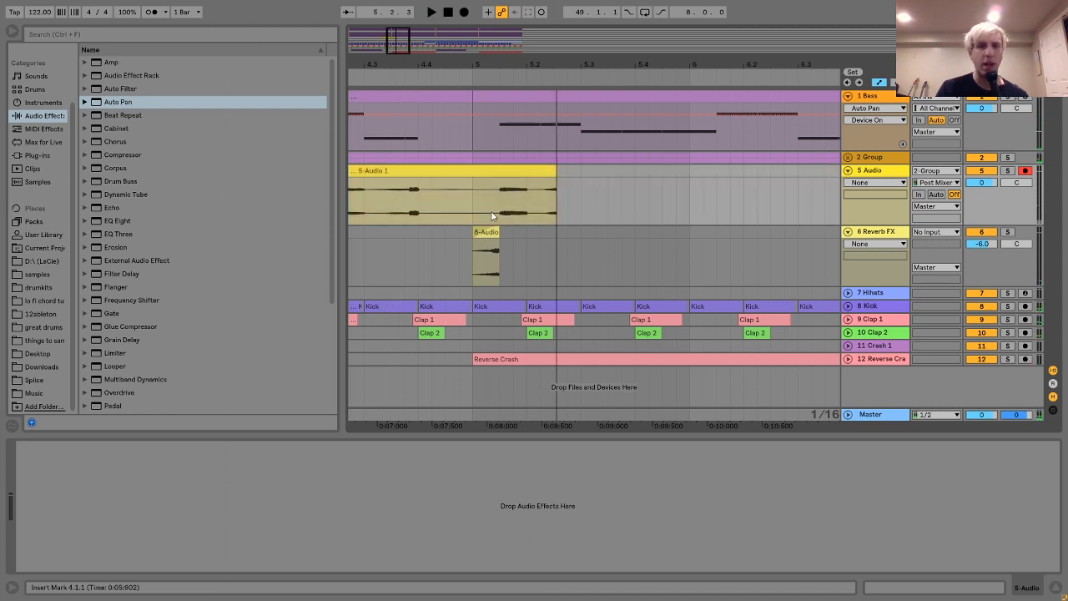
# Split the recorded clip at 5.1.3, delete the part before it and trim its end to just before 5.2.
pyautogui.click(499, 214)
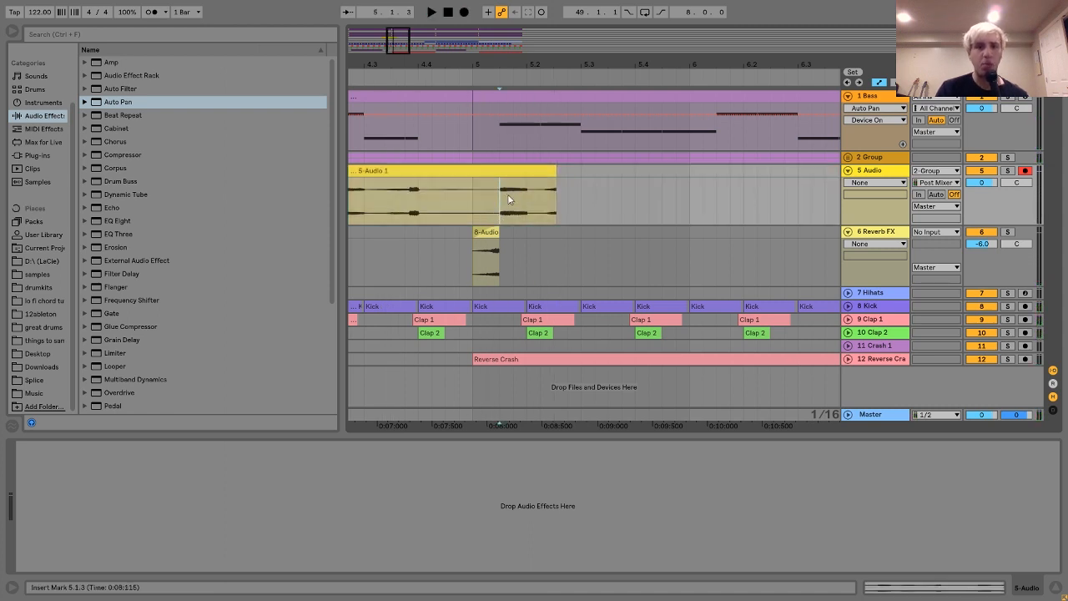
pyautogui.hotkey('ctrl', 'e')
pyautogui.click(485, 172)
pyautogui.press('Delete')
pyautogui.moveTo(509, 66); pyautogui.dragTo(484, 169)
pyautogui.moveTo(725, 173); pyautogui.dragTo(535, 171)
# Add a Reverb to the recorded audio track with a Decay Time of 9.81 s and Dry/Wet at 100 %.
pyautogui.scroll(-4, 266, 328)
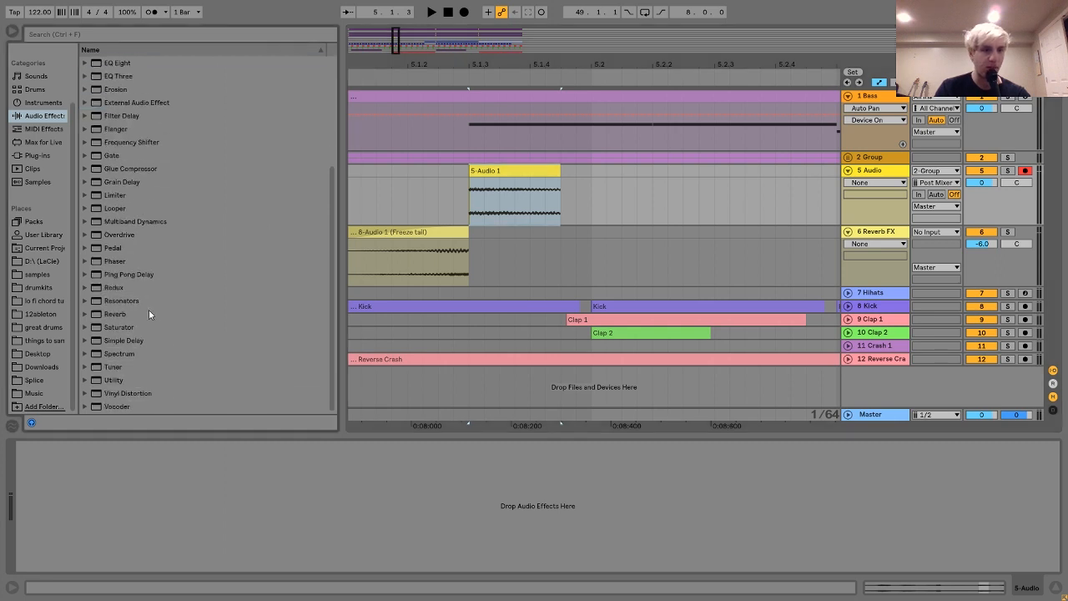
pyautogui.doubleClick(116, 314)
pyautogui.moveTo(200, 563); pyautogui.dragTo(200, 501)
pyautogui.moveTo(337, 557); pyautogui.dragTo(337, 526)
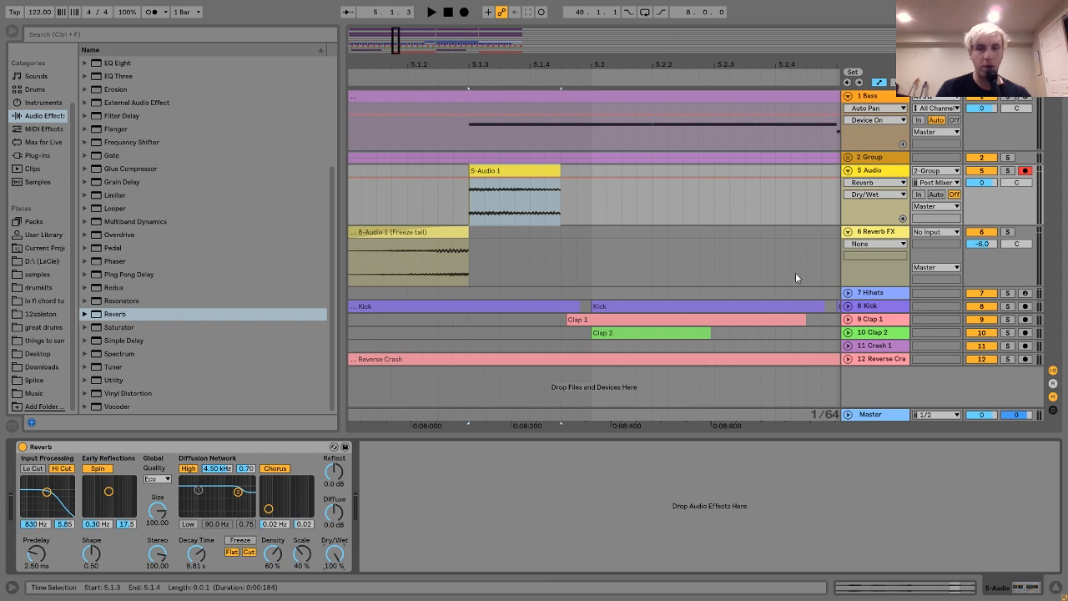
# Freeze the recorded audio track with its reverb and flatten it to audio.
pyautogui.rightClick(875, 173)
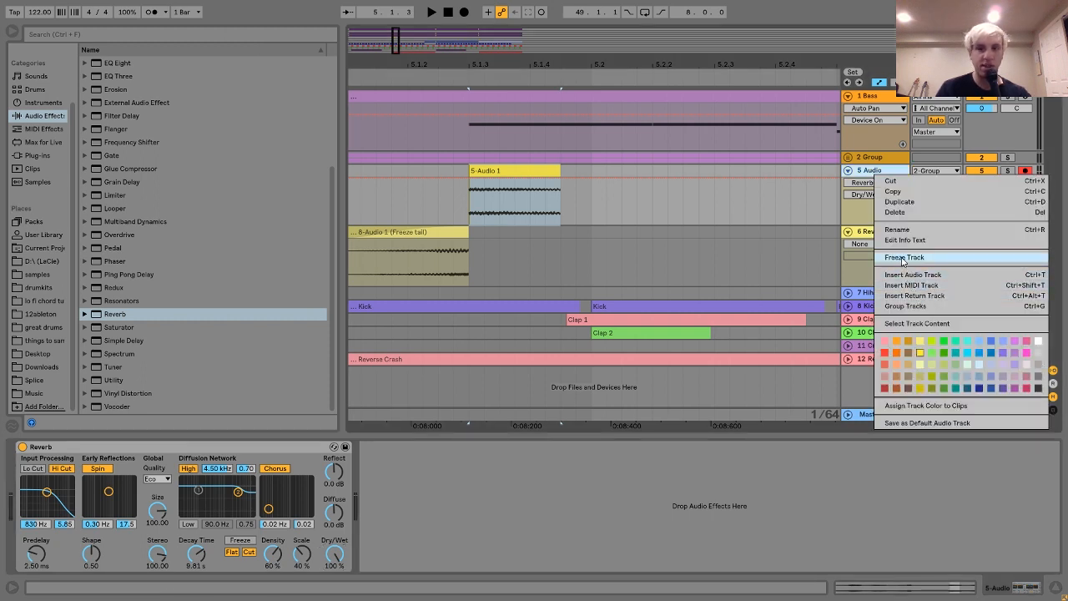
pyautogui.click(905, 257)
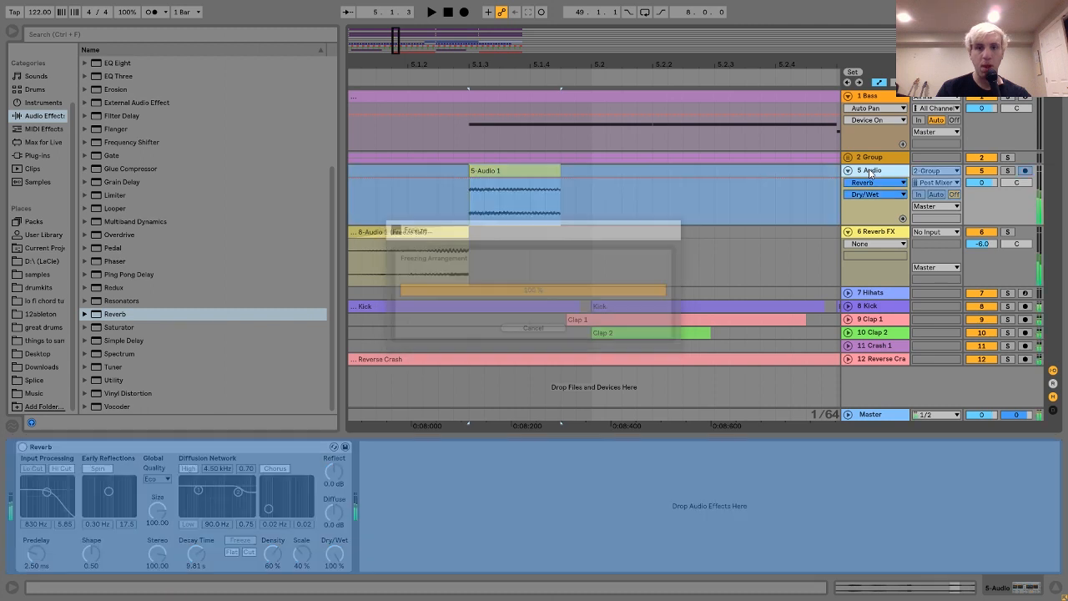
pyautogui.rightClick(871, 171)
pyautogui.click(892, 265)
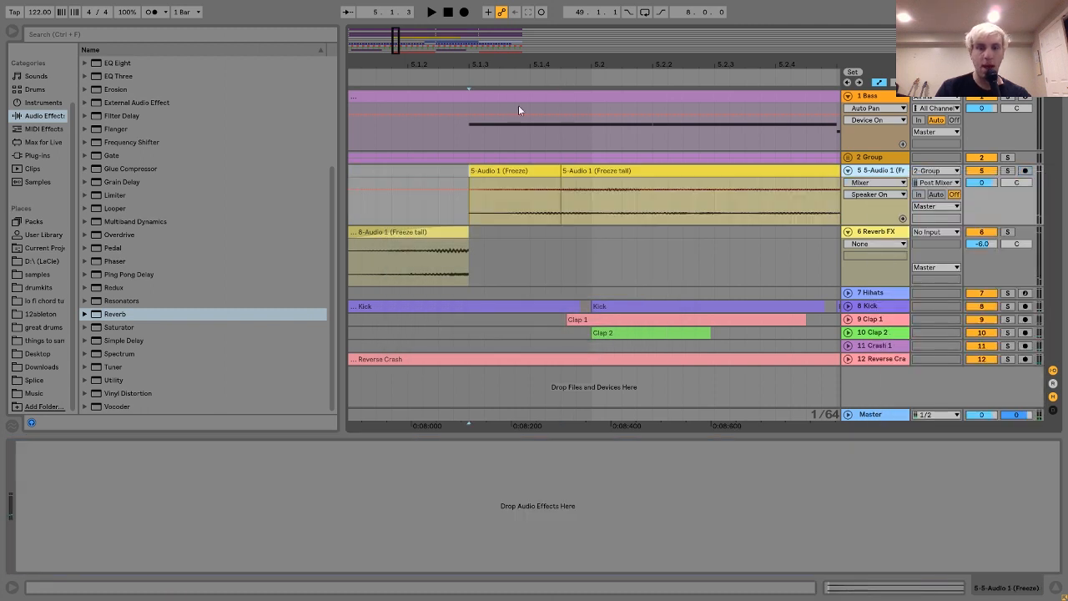
# Delete the frozen clip ahead of the freeze tail, and solo the track to listen to the reverb tail alone.
pyautogui.click(512, 173)
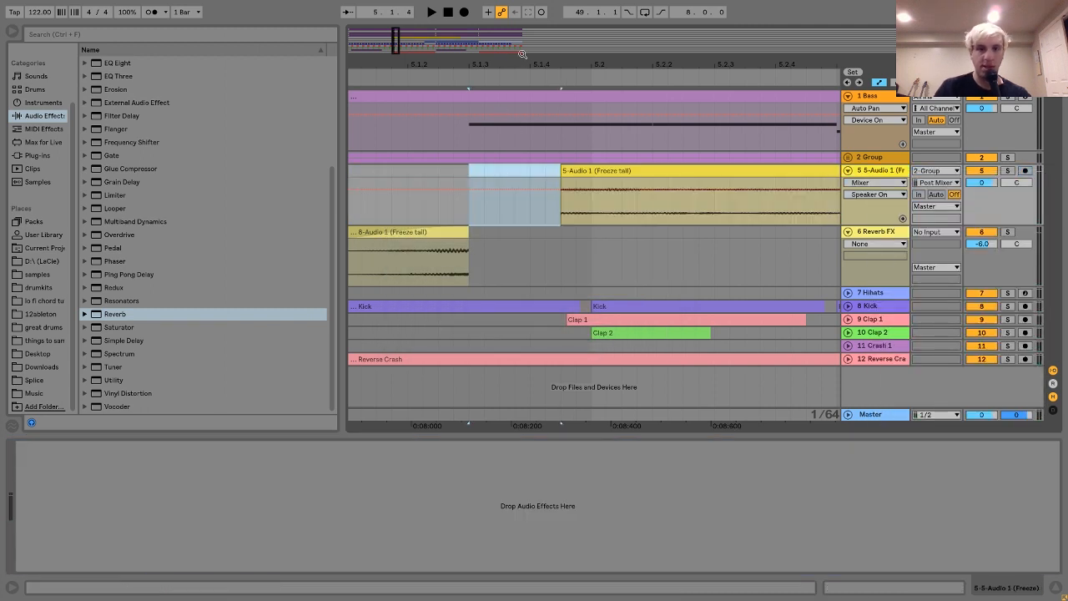
pyautogui.click(641, 169)
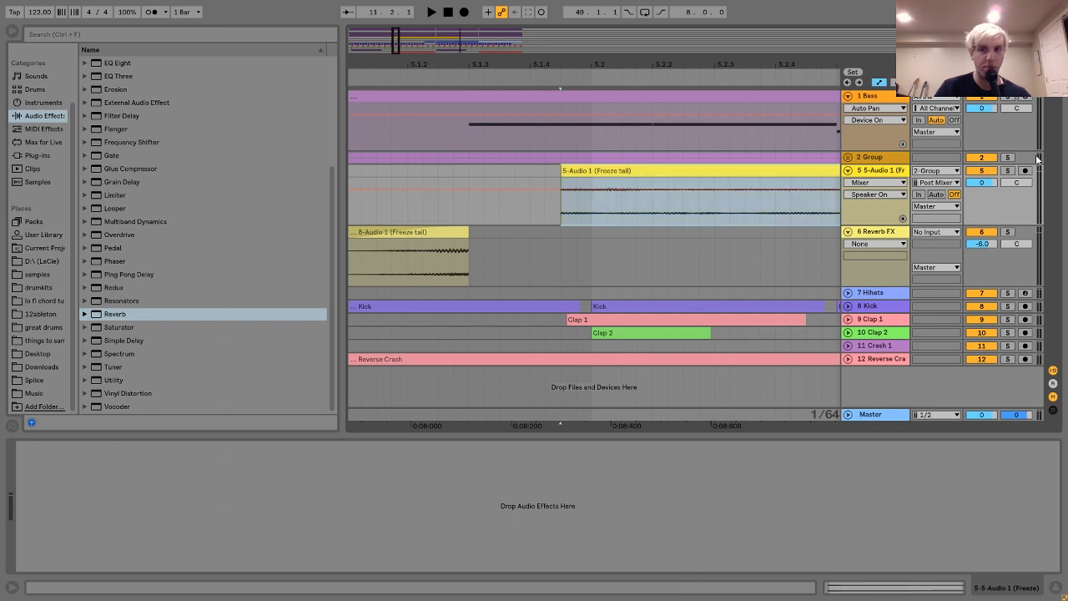
pyautogui.click(1010, 171)
pyautogui.press('space')
pyautogui.press('space')
# Move the freeze tail clip to start at 5.1.1 and delete the part of it after 5.1.3.
pyautogui.moveTo(577, 64); pyautogui.dragTo(578, 65)
pyautogui.moveTo(608, 170); pyautogui.dragTo(550, 171)
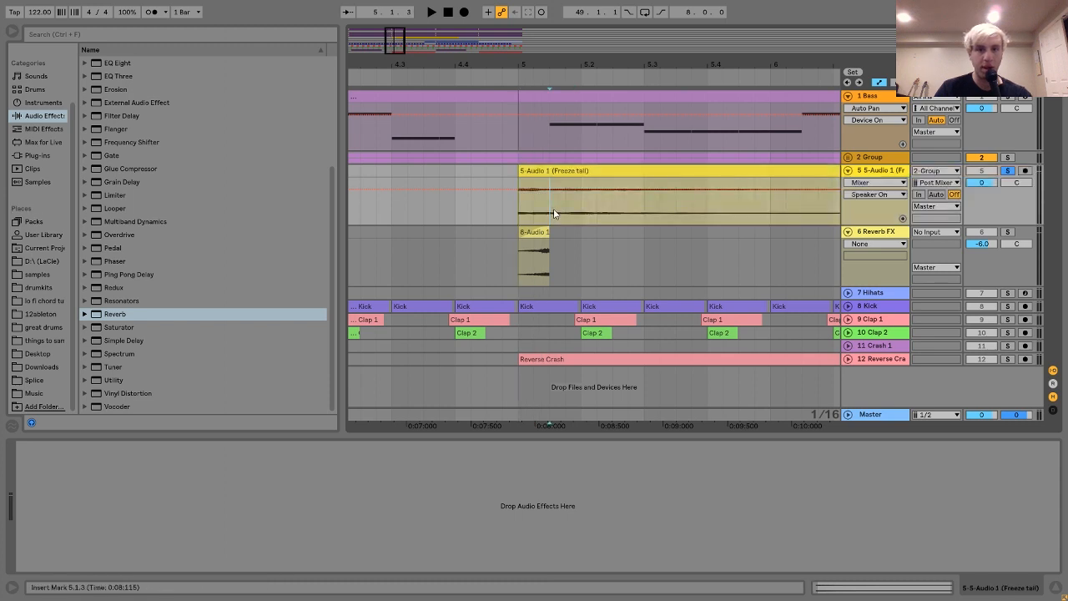
pyautogui.press('Delete')
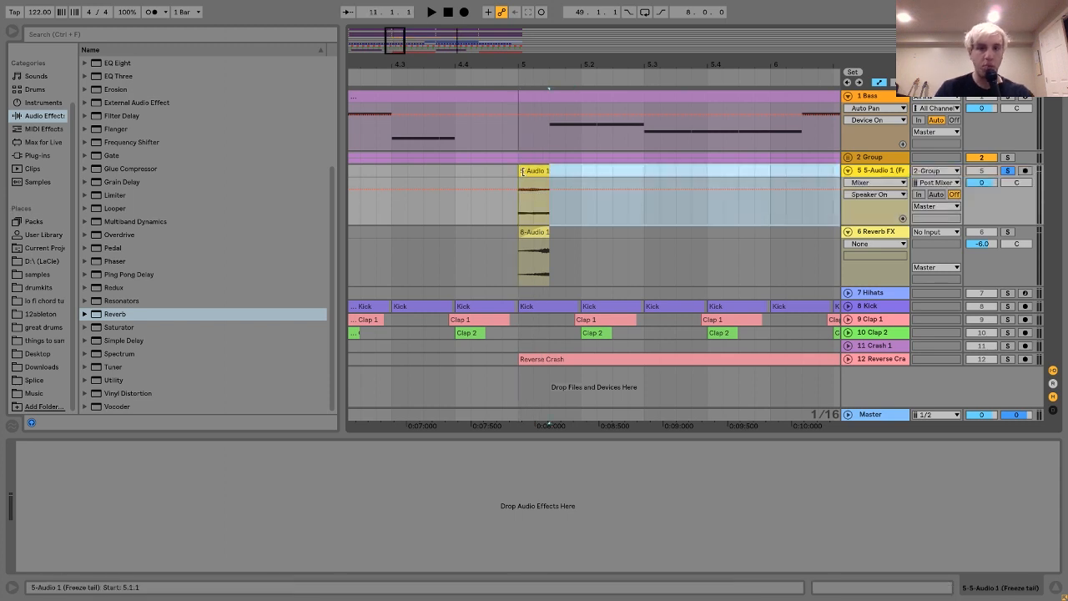
# Reverse the shortened reverb tail clip and play it back.
pyautogui.click(538, 173)
pyautogui.press('r')
pyautogui.click(536, 171)
pyautogui.press('space')
pyautogui.press('space')
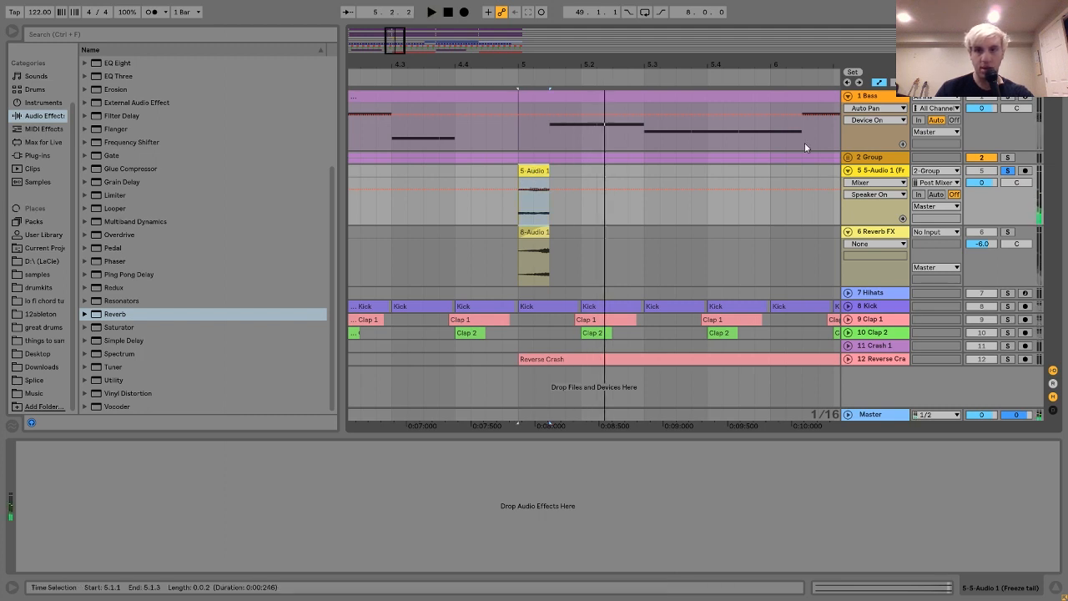
# Add a fade-in across the full length of the reversed tail clip and play the result.
pyautogui.press('a')
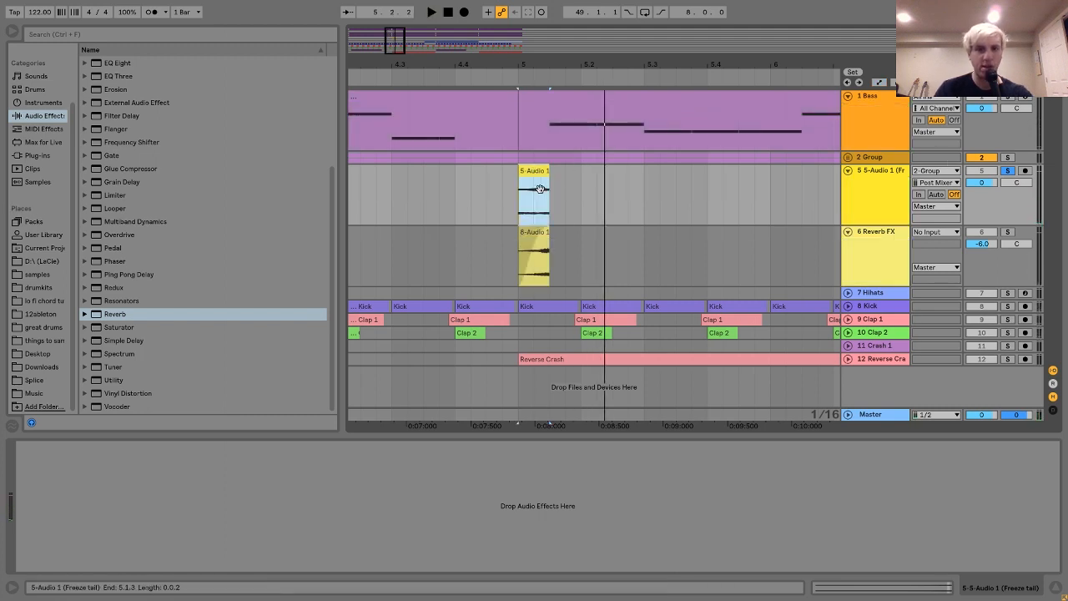
pyautogui.moveTo(520, 168); pyautogui.dragTo(581, 166)
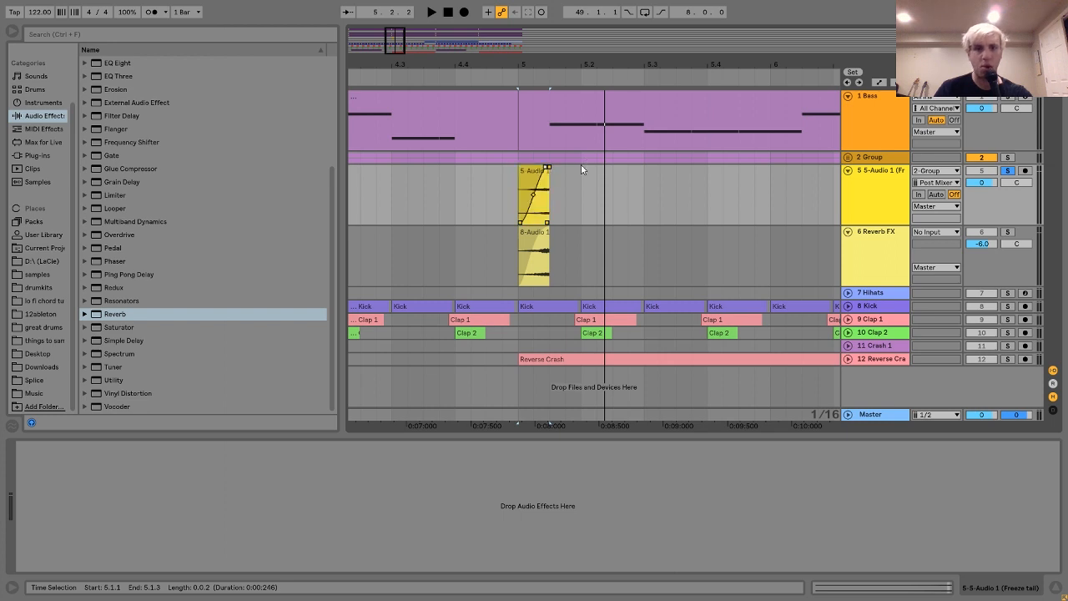
pyautogui.press('space')
pyautogui.press('space')
pyautogui.press('space')
pyautogui.press('space')
# Delete the demonstration audio track, and solo the existing Reverb FX track to listen to its clip.
pyautogui.click(891, 201)
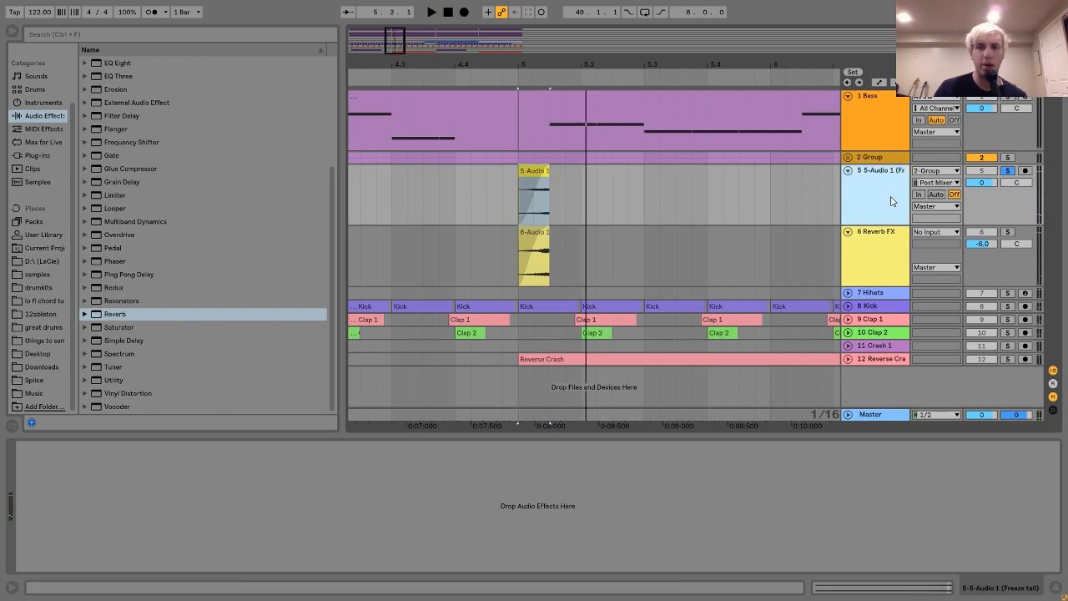
pyautogui.press('Delete')
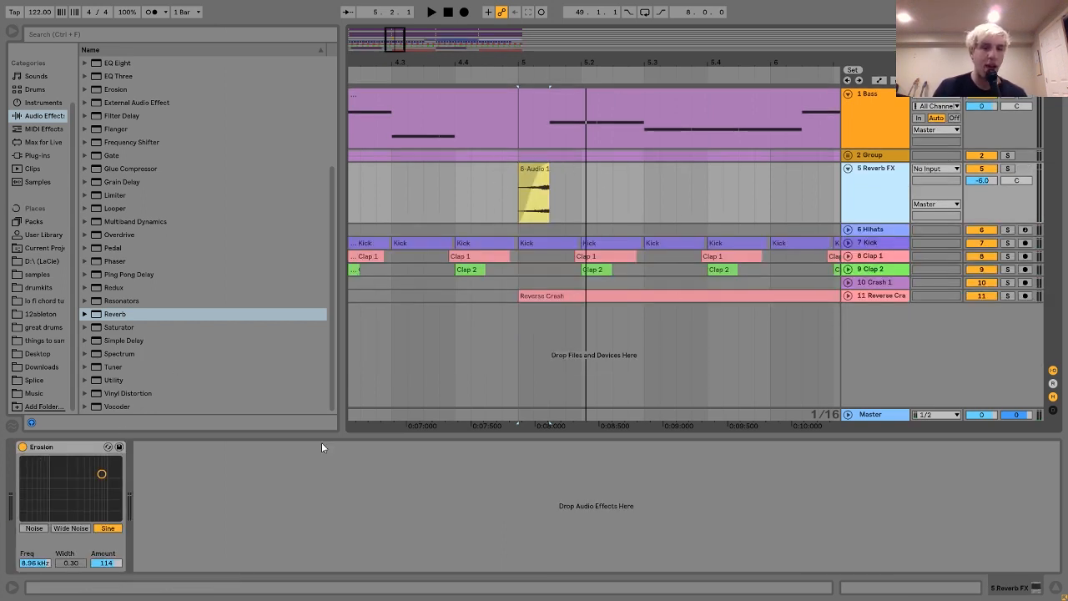
pyautogui.click(1007, 168)
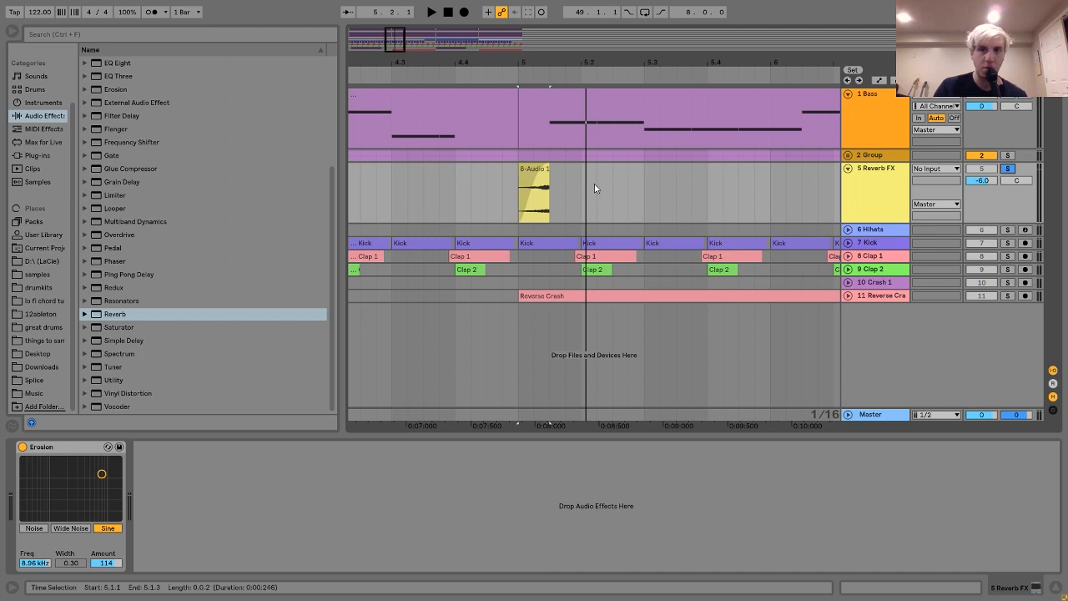
pyautogui.press('space')
# Compare the Reverb FX clip with the Erosion effect bypassed and enabled.
pyautogui.press('space')
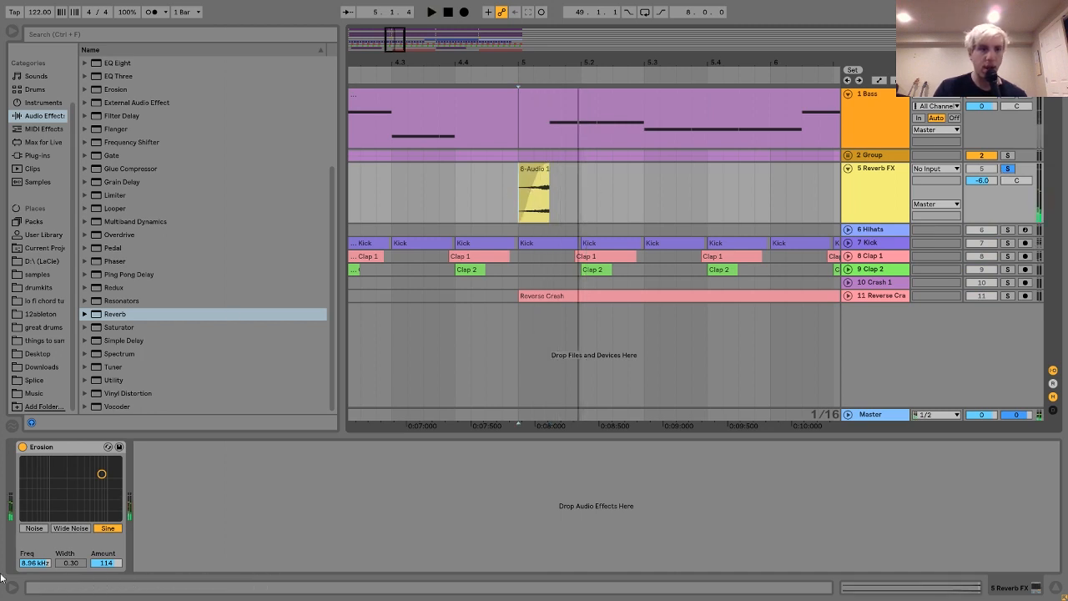
pyautogui.click(22, 447)
pyautogui.press('space')
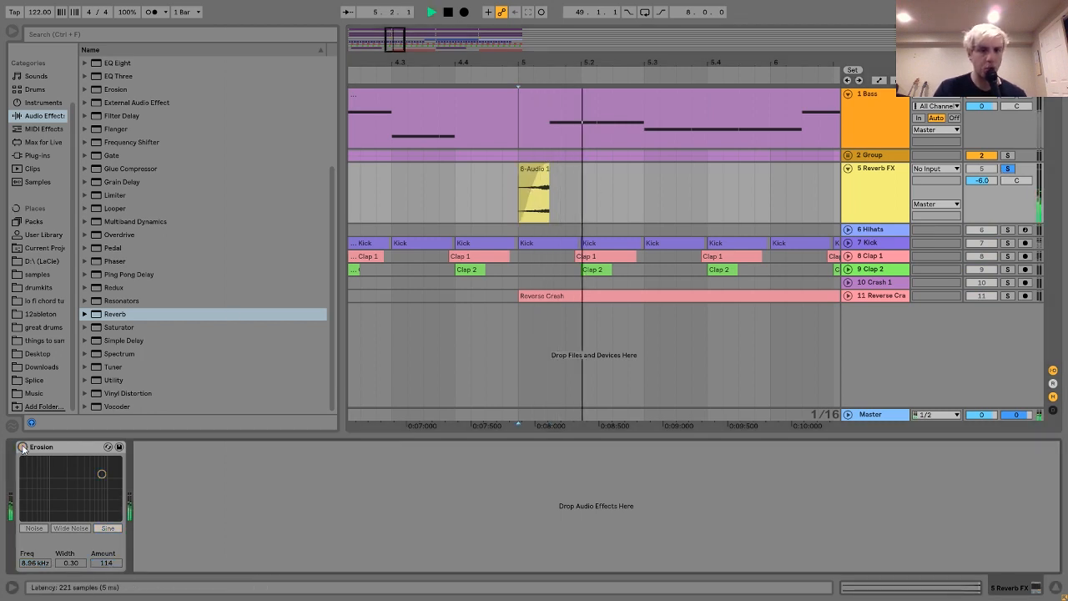
pyautogui.press('space')
pyautogui.click(23, 446)
pyautogui.press('space')
pyautogui.press('space')
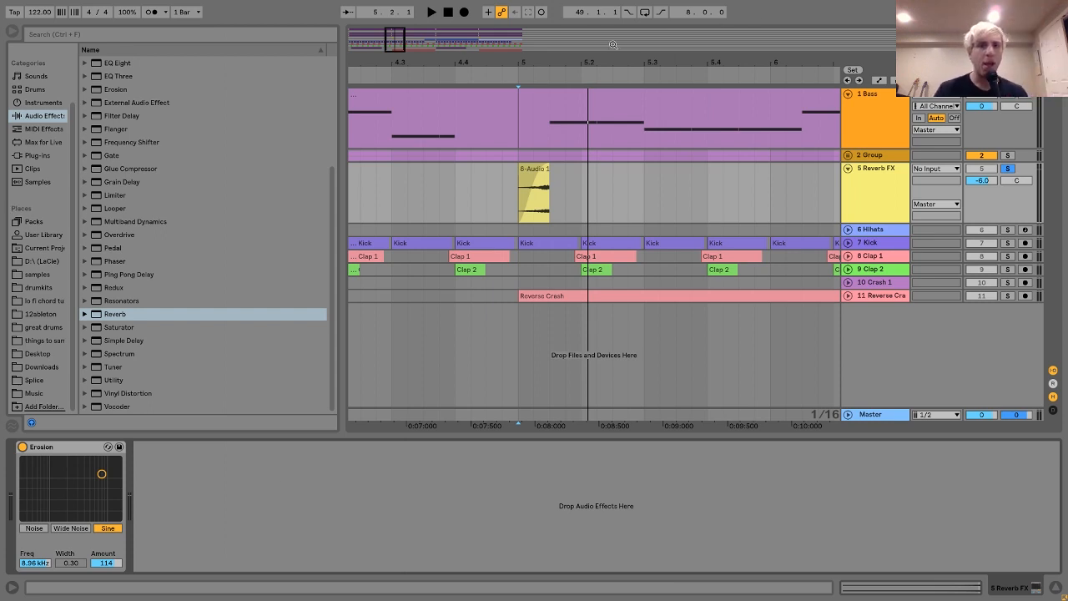
# Solo the group together with Reverb FX and listen to both from 5.1.1.
pyautogui.moveTo(600, 58); pyautogui.dragTo(608, 60)
pyautogui.click(1007, 156)
pyautogui.click(535, 157)
pyautogui.press('space')
pyautogui.click(547, 78)
pyautogui.press('space')
pyautogui.moveTo(548, 64); pyautogui.dragTo(550, 60)
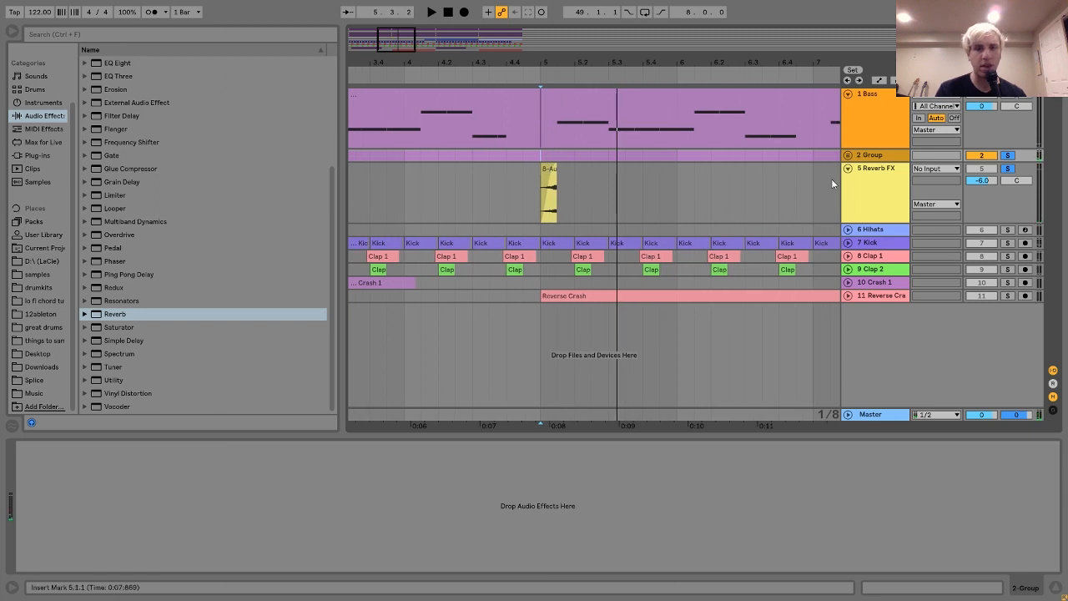
pyautogui.click(831, 182)
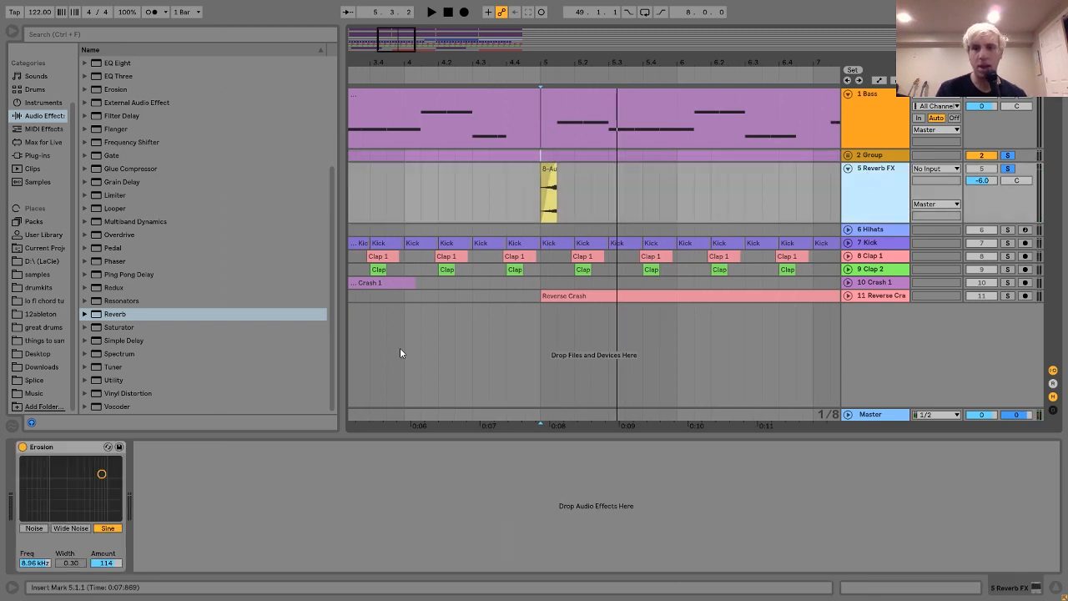
# Add the hihat, kick and clap tracks to the solo and play the arrangement from bar 9.
pyautogui.moveTo(483, 65); pyautogui.dragTo(482, 35)
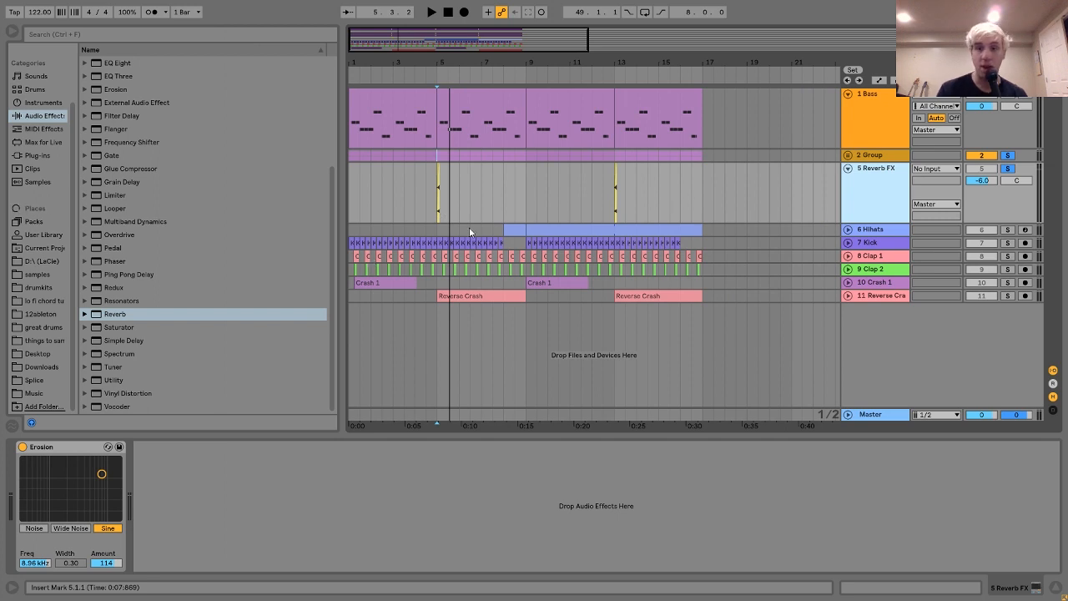
pyautogui.click(871, 235)
pyautogui.moveTo(1007, 234); pyautogui.dragTo(1009, 260)
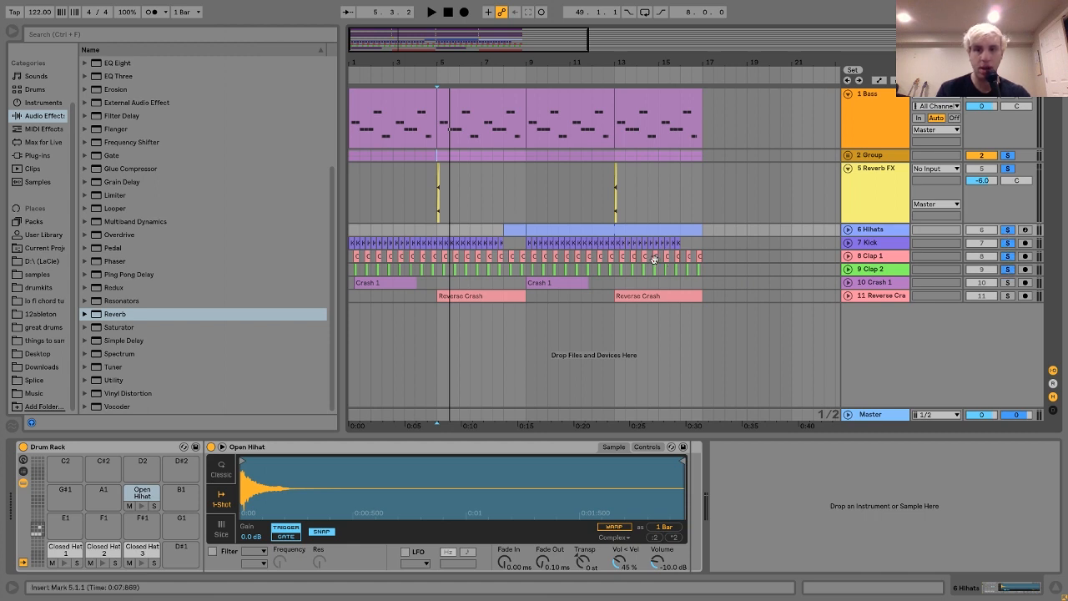
pyautogui.click(563, 231)
pyautogui.press('space')
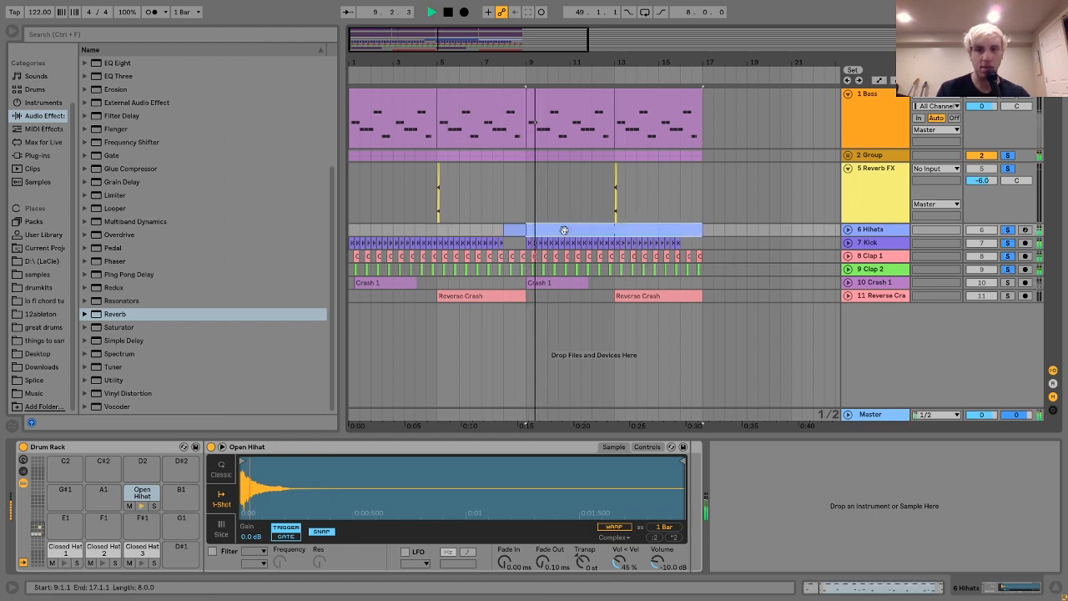
# Clear the solos on the group, Reverb FX and other drum tracks, leaving only the Hihats track soloed.
pyautogui.click(1007, 157)
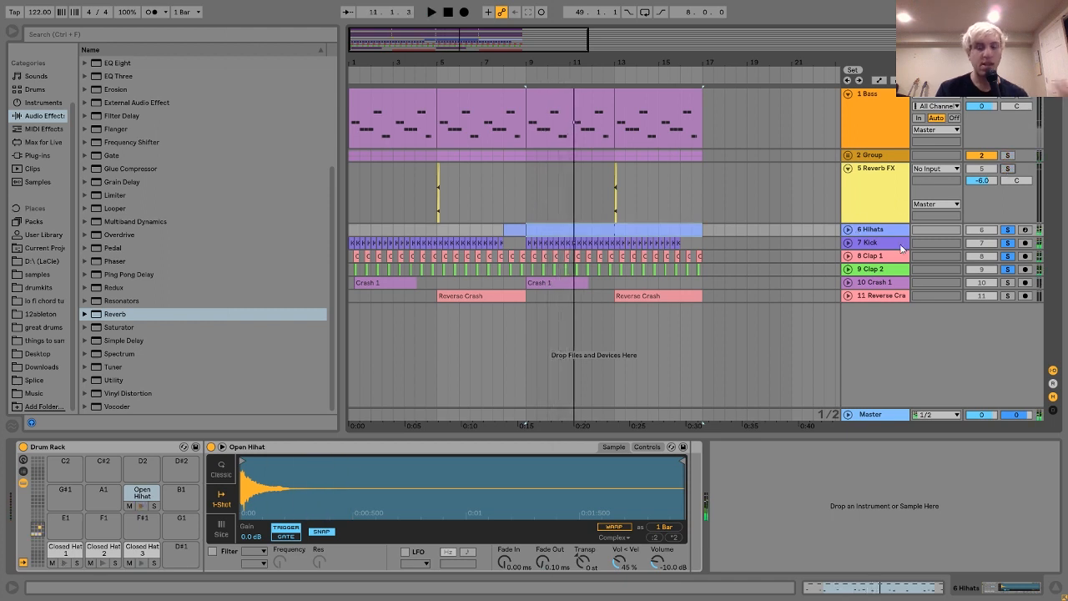
pyautogui.click(1007, 232)
pyautogui.click(889, 234)
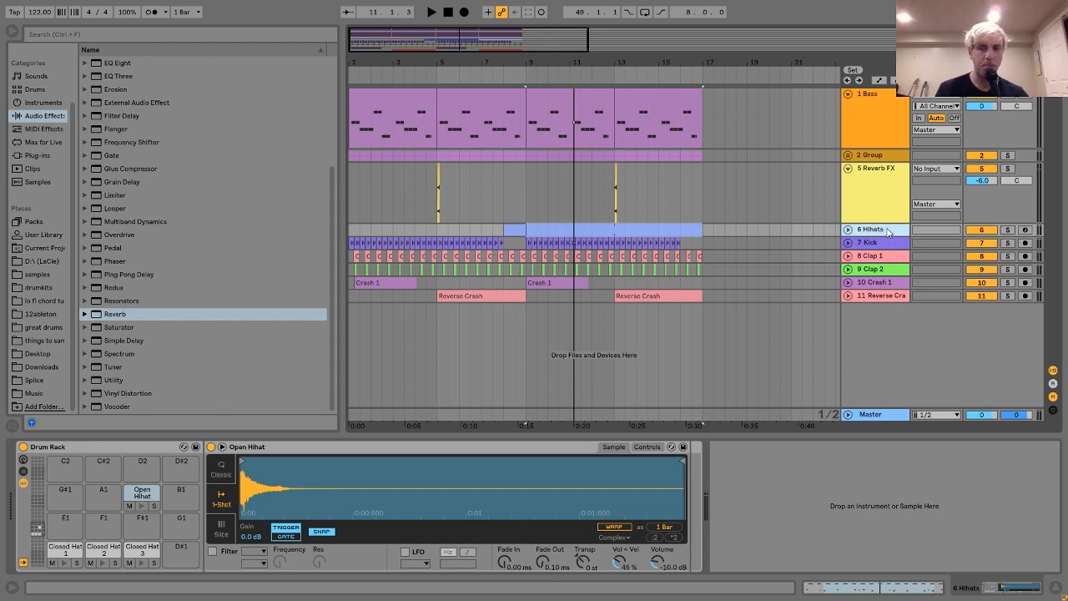
pyautogui.click(1008, 229)
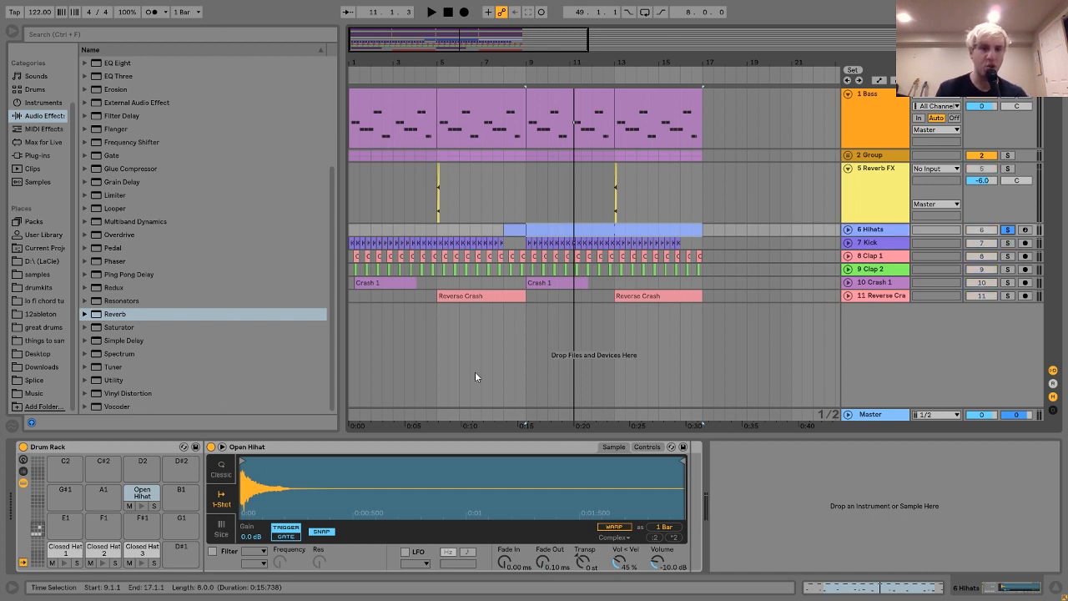
# Unfold the Hihats track, open its MIDI clip starting at bar 9 and select all Open Hihat notes.
pyautogui.click(847, 229)
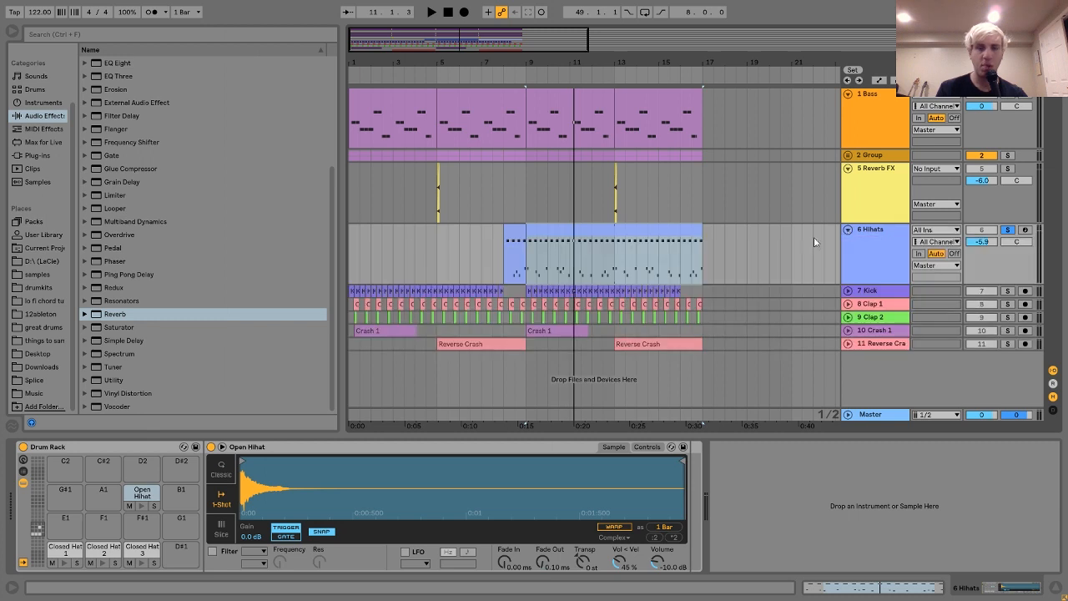
pyautogui.doubleClick(603, 229)
pyautogui.click(217, 134)
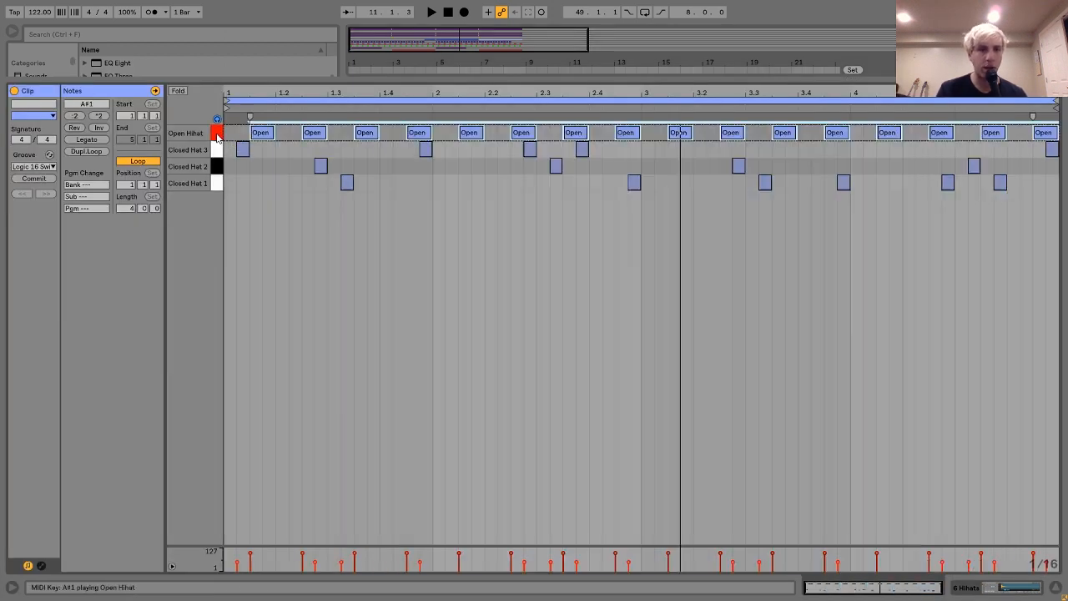
# Play the hihat clip repeatedly to examine its open and closed hat pattern.
pyautogui.press('space')
pyautogui.press('space')
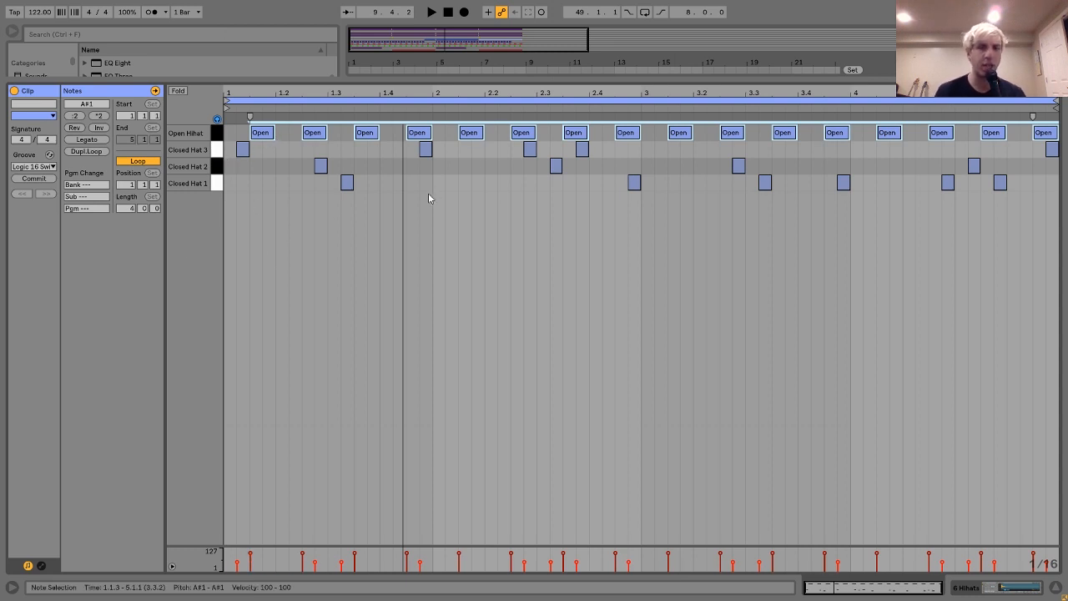
pyautogui.press('space')
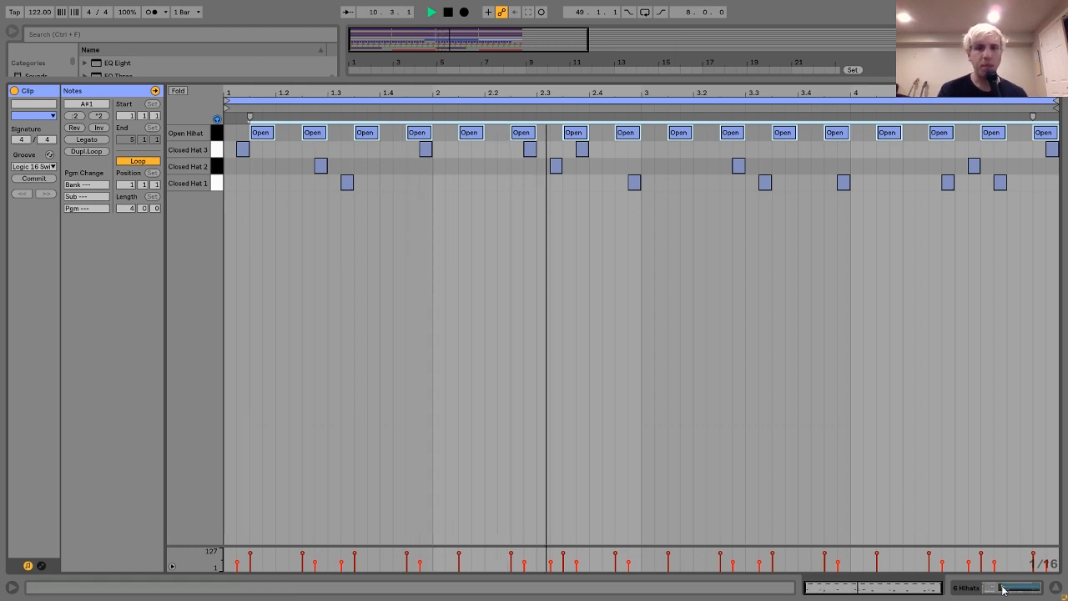
pyautogui.press('space')
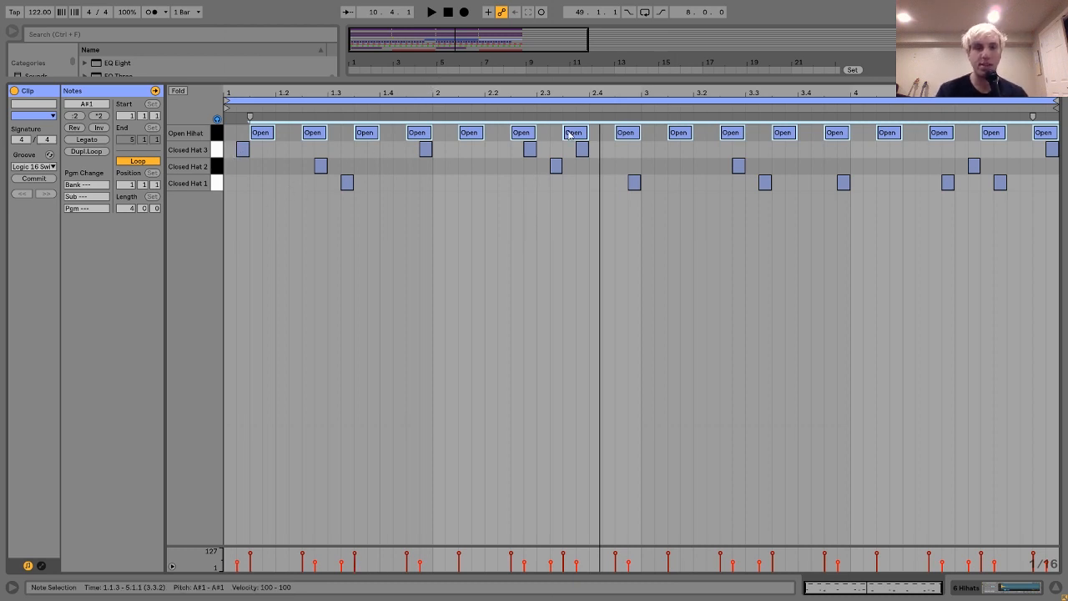
pyautogui.press('space')
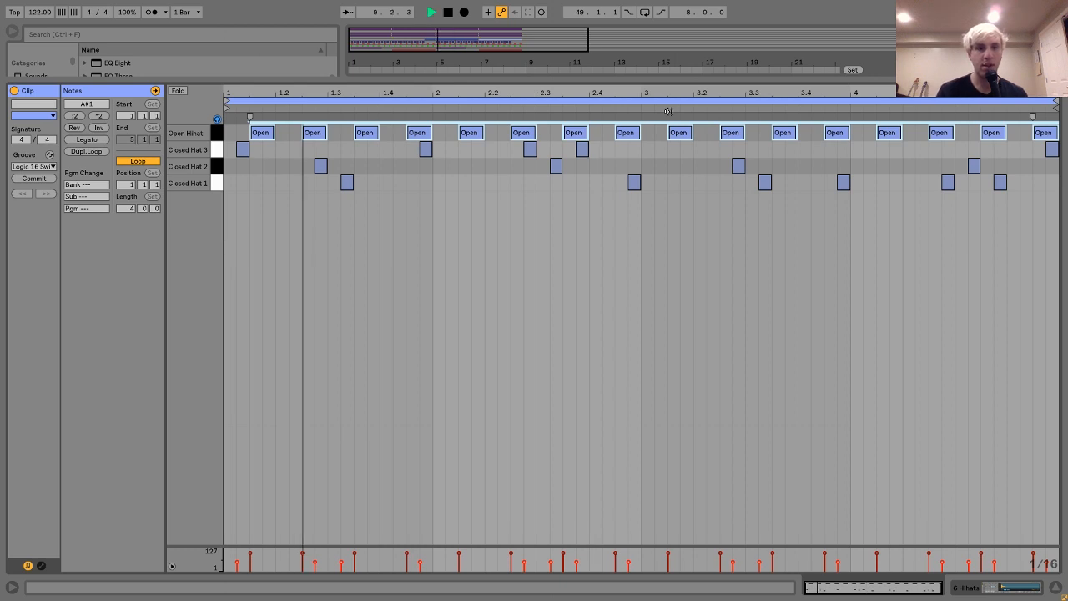
pyautogui.press('space')
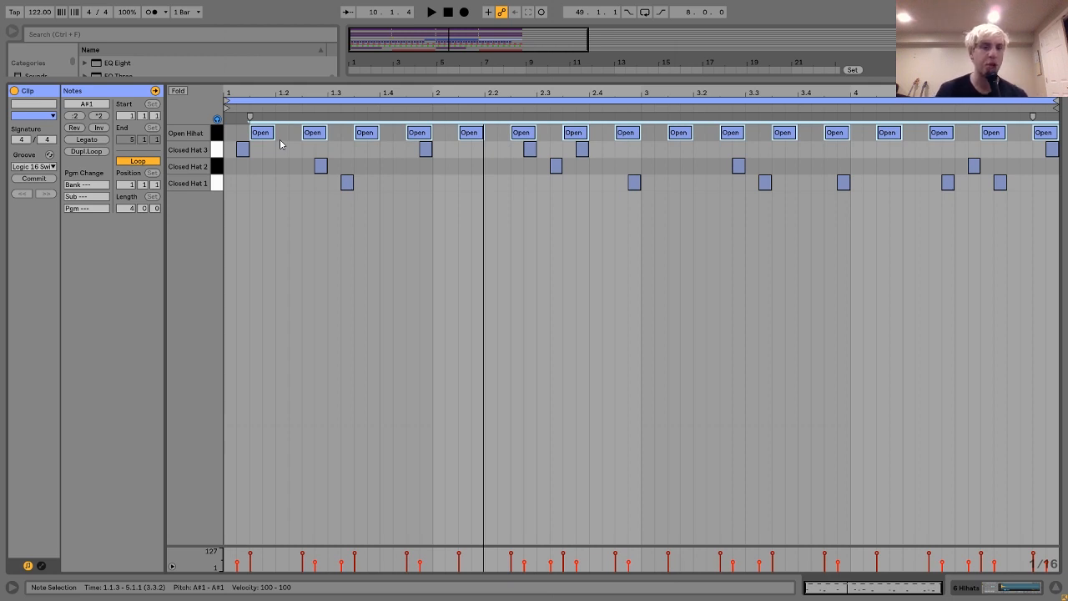
# Return to the arrangement, reopen the hihat clip at bar 9 and look at its groove choices, including Logic 16 Swing 68.
pyautogui.click(1004, 590)
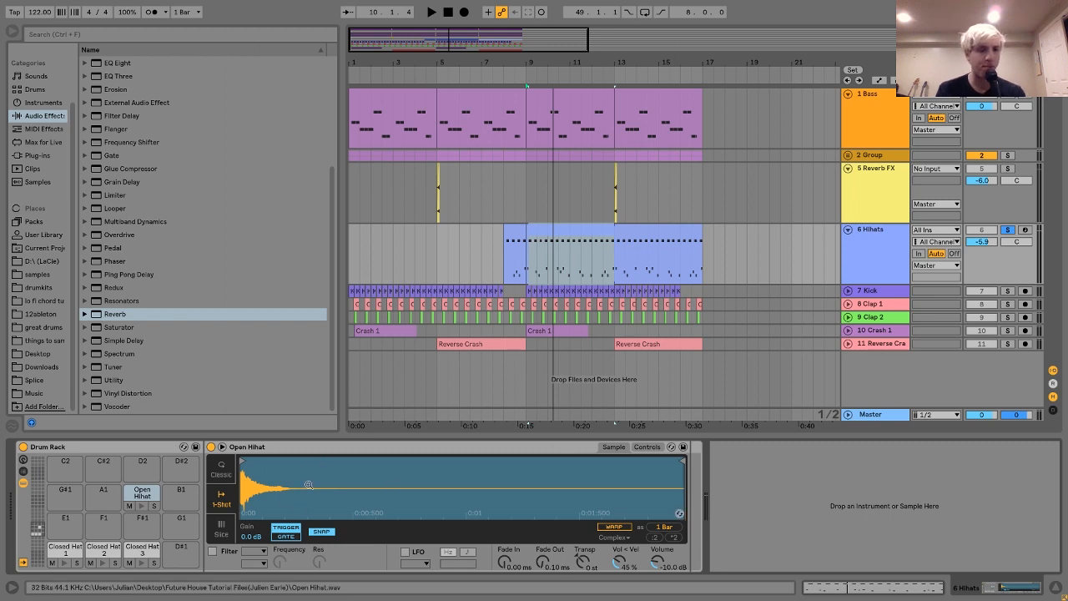
pyautogui.doubleClick(621, 232)
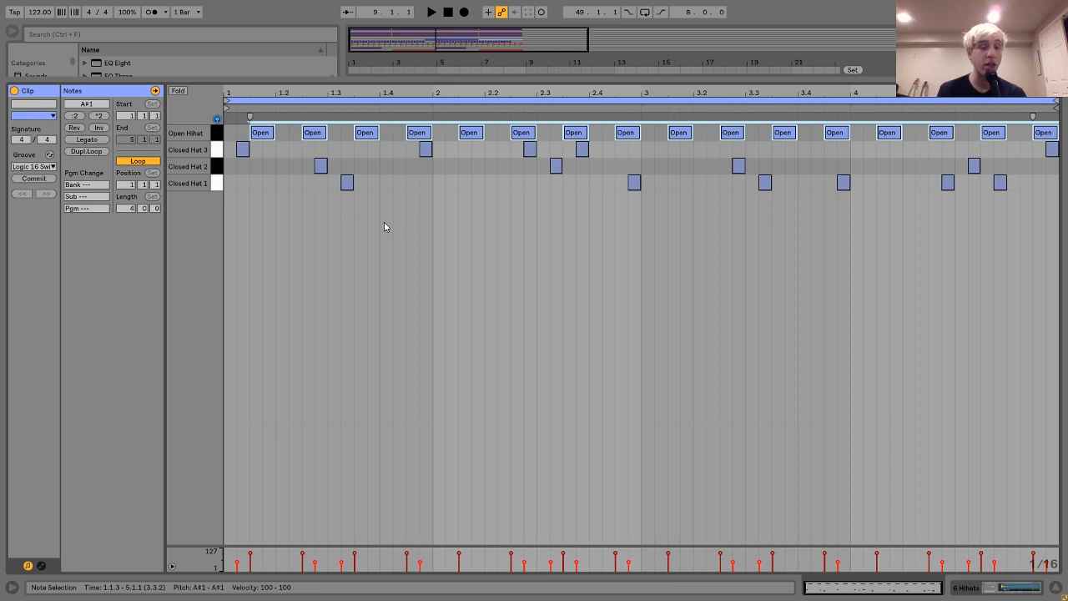
pyautogui.click(289, 173)
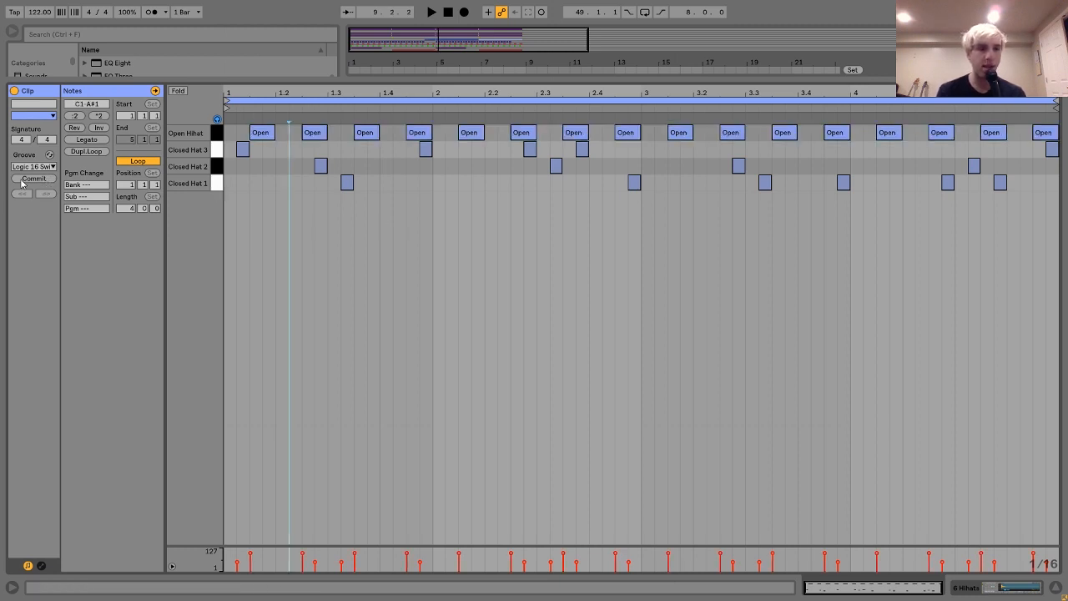
pyautogui.click(27, 167)
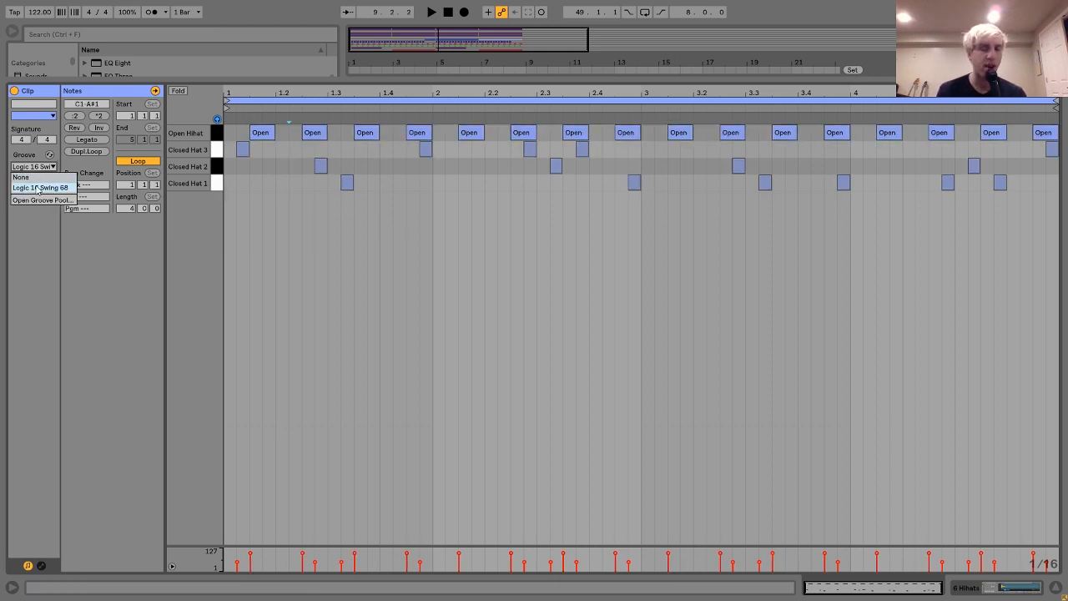
pyautogui.click(328, 193)
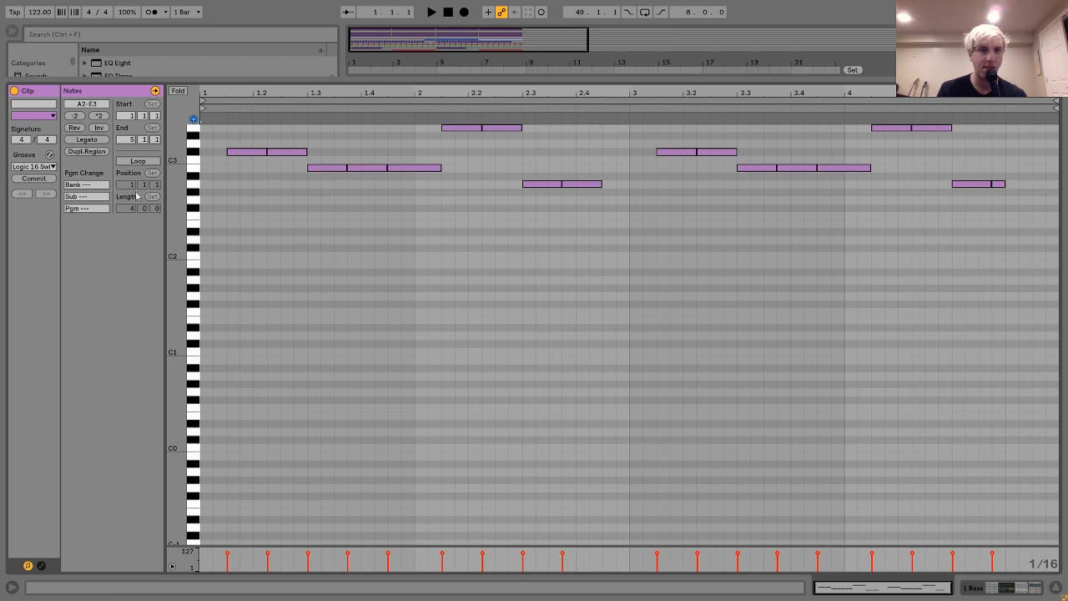
# Return to the arrangement and ungroup the group track so that the Chords and Lead tracks stand on their own.
pyautogui.click(1010, 589)
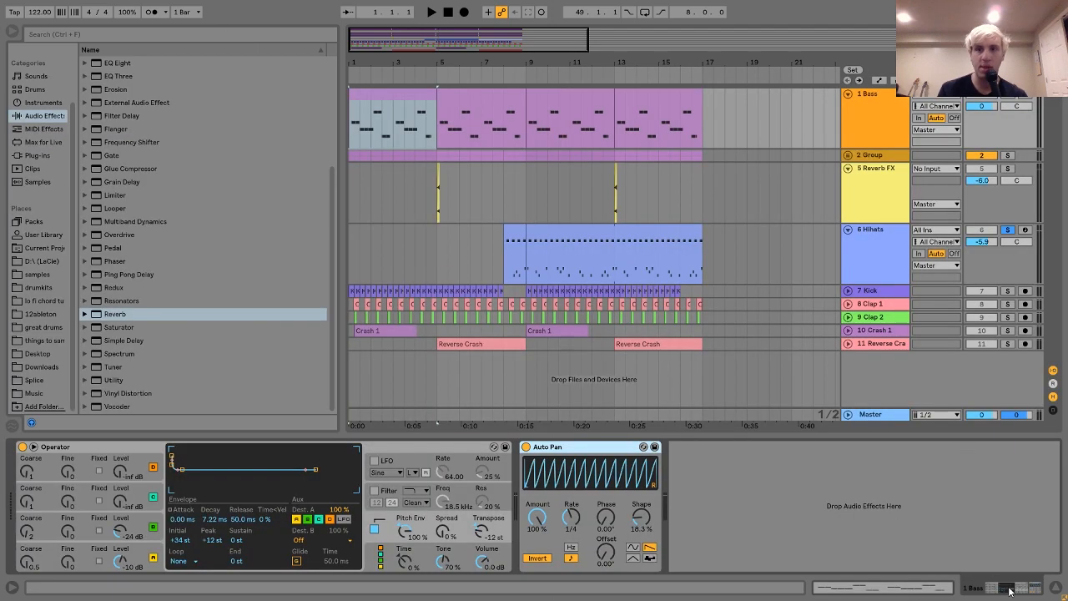
pyautogui.rightClick(868, 157)
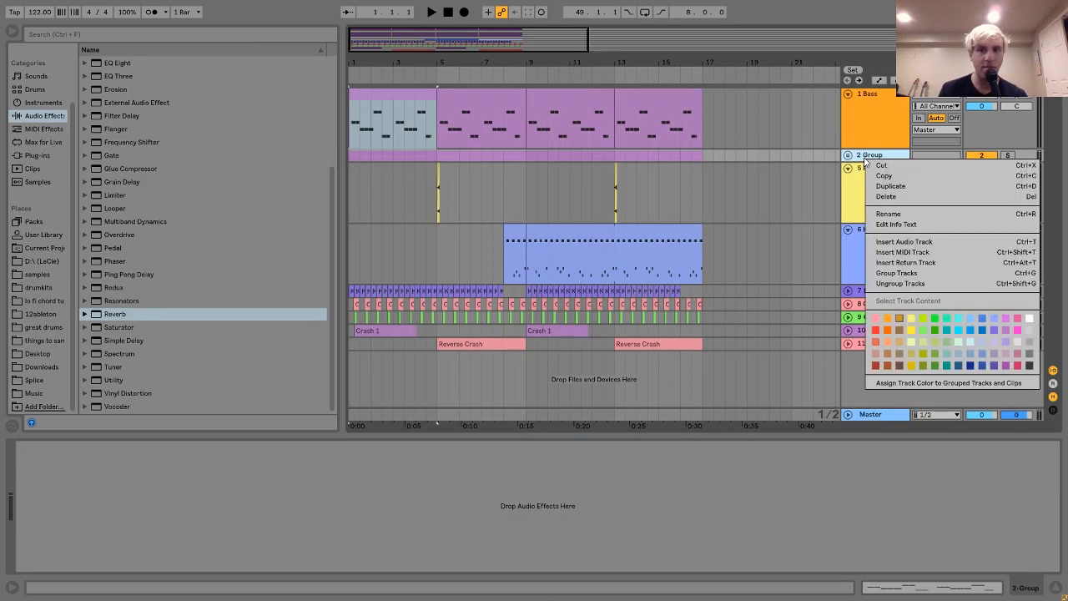
pyautogui.click(901, 283)
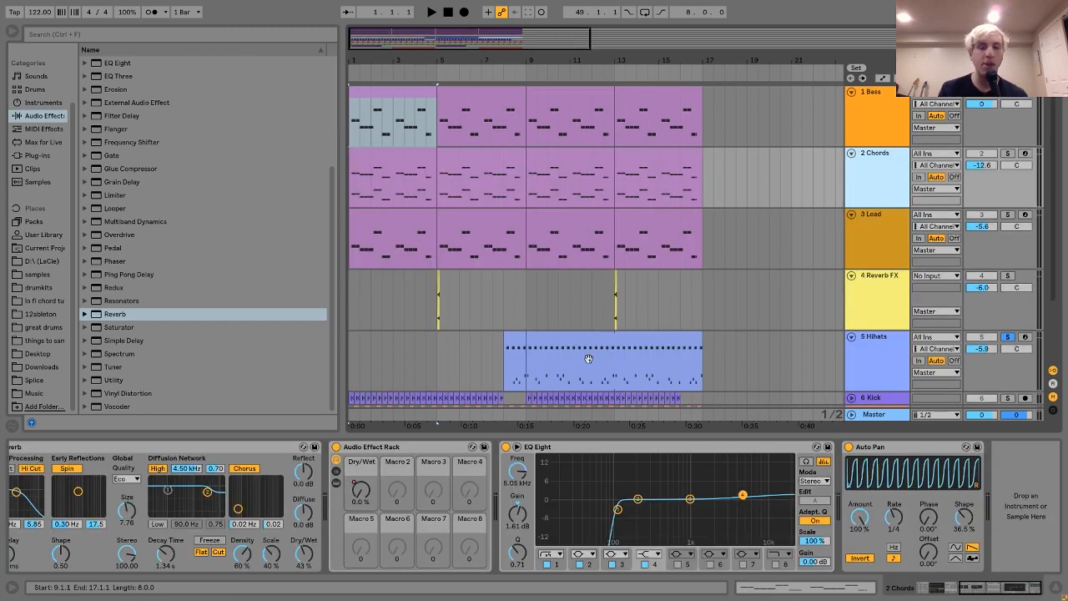
# Look at the hihat clip starting at bar 9 in the note editor once more, then return to the arrangement.
pyautogui.scroll(-2, 589, 359)
pyautogui.click(560, 280)
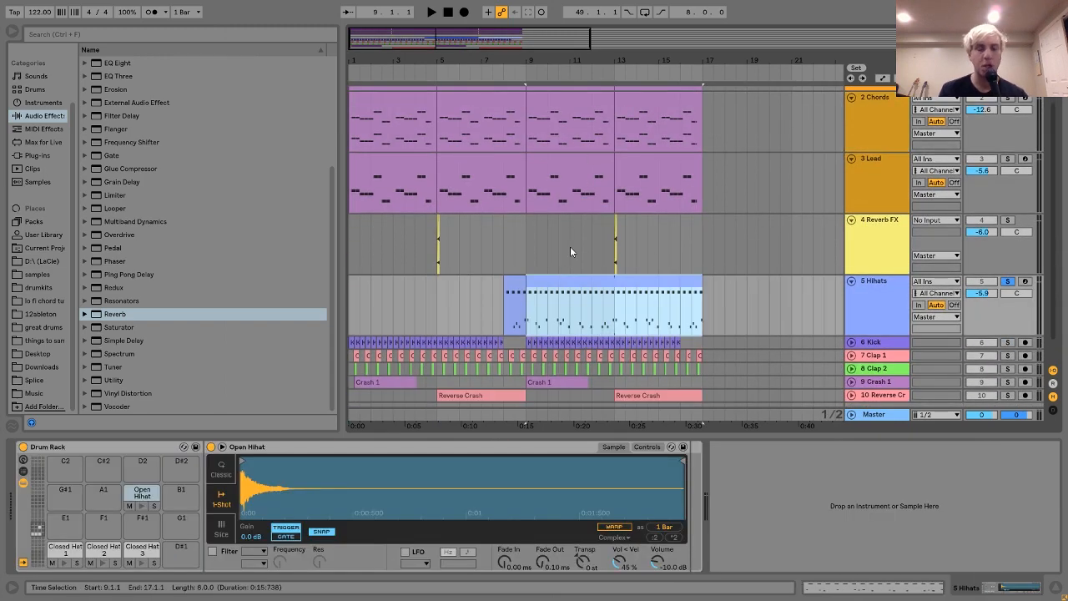
pyautogui.doubleClick(556, 283)
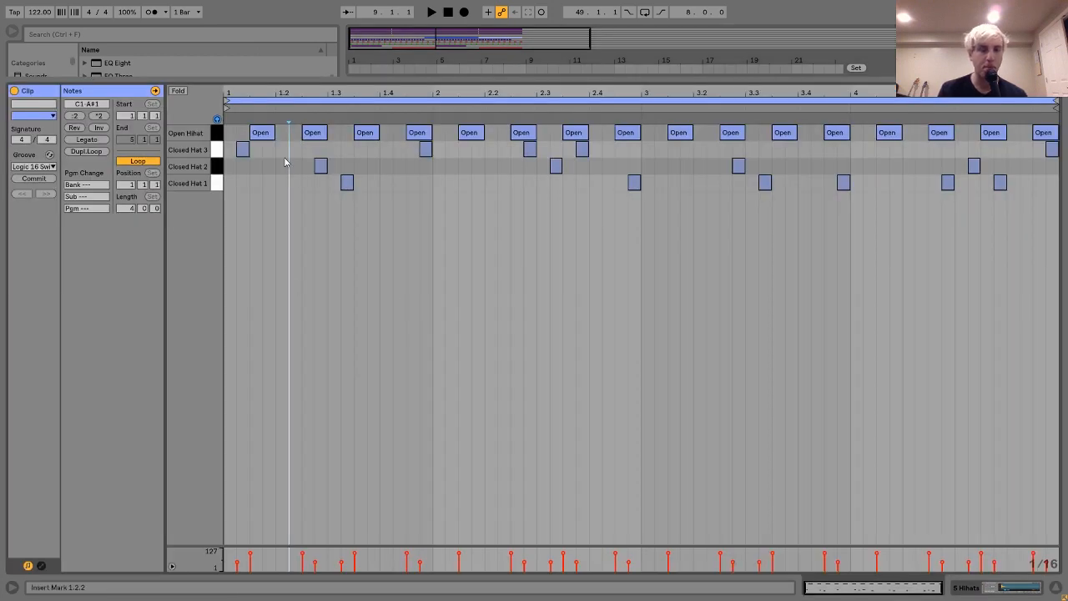
pyautogui.click(1007, 587)
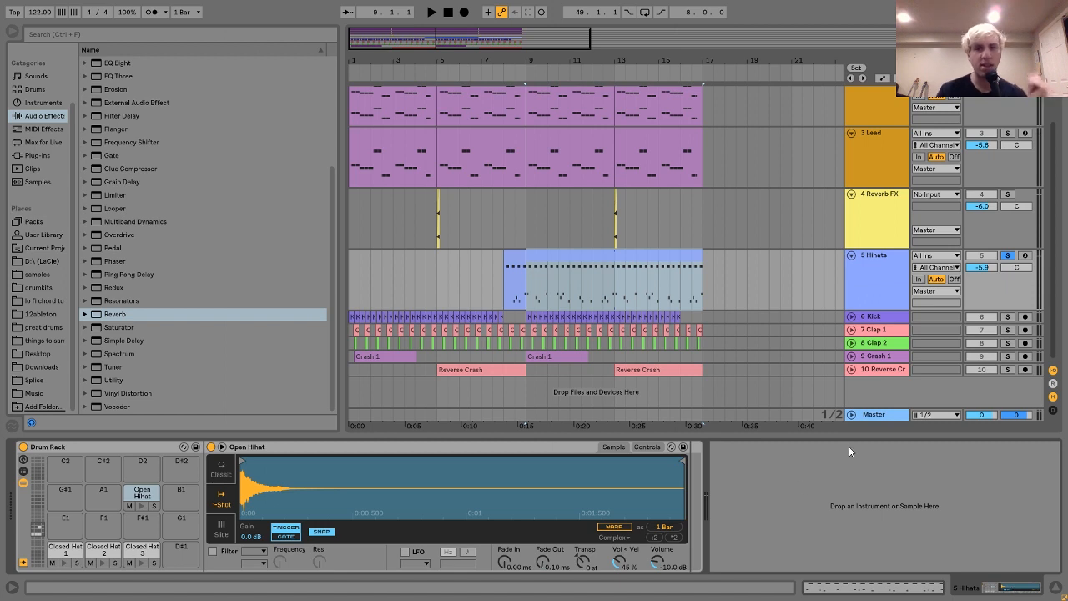
# Select all tracks from Bass to Reverse Crash and fold them together in the arrangement.
pyautogui.scroll(3, 855, 324)
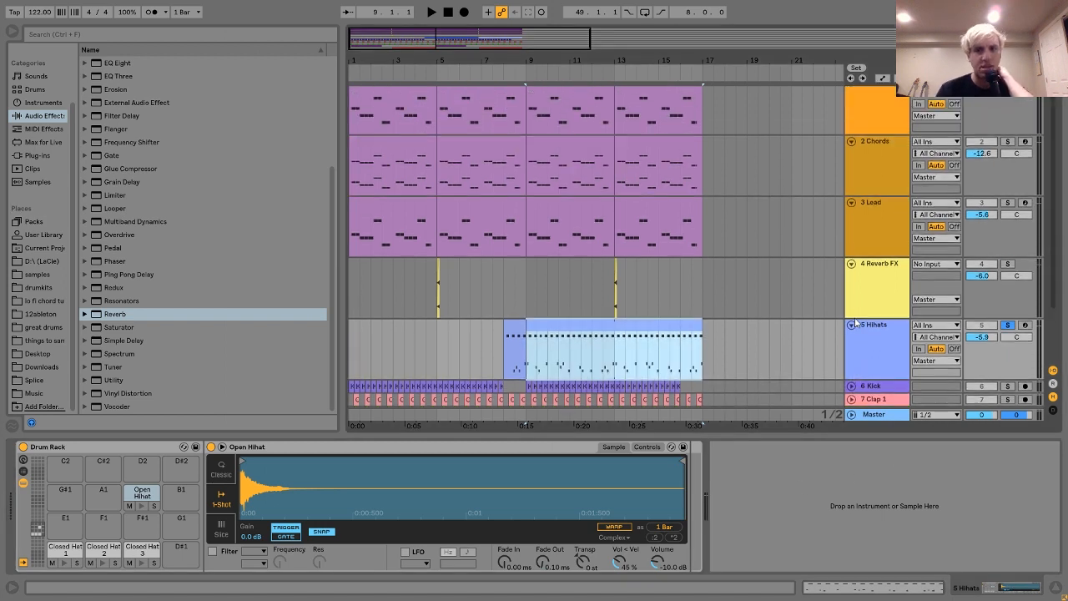
pyautogui.click(864, 337)
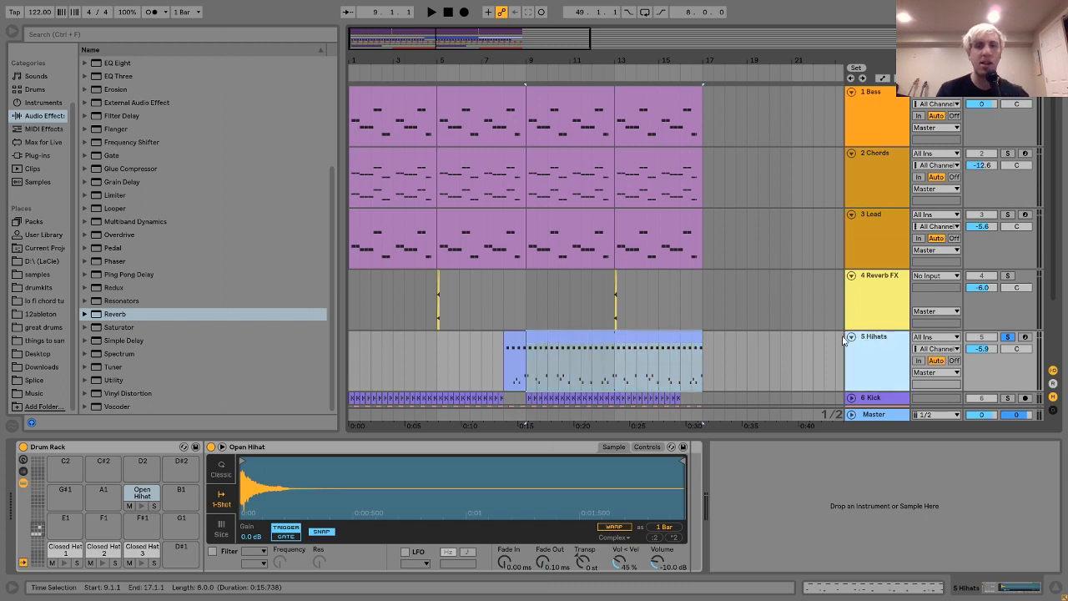
pyautogui.hotkey('ctrl', 'a')
pyautogui.click(851, 337)
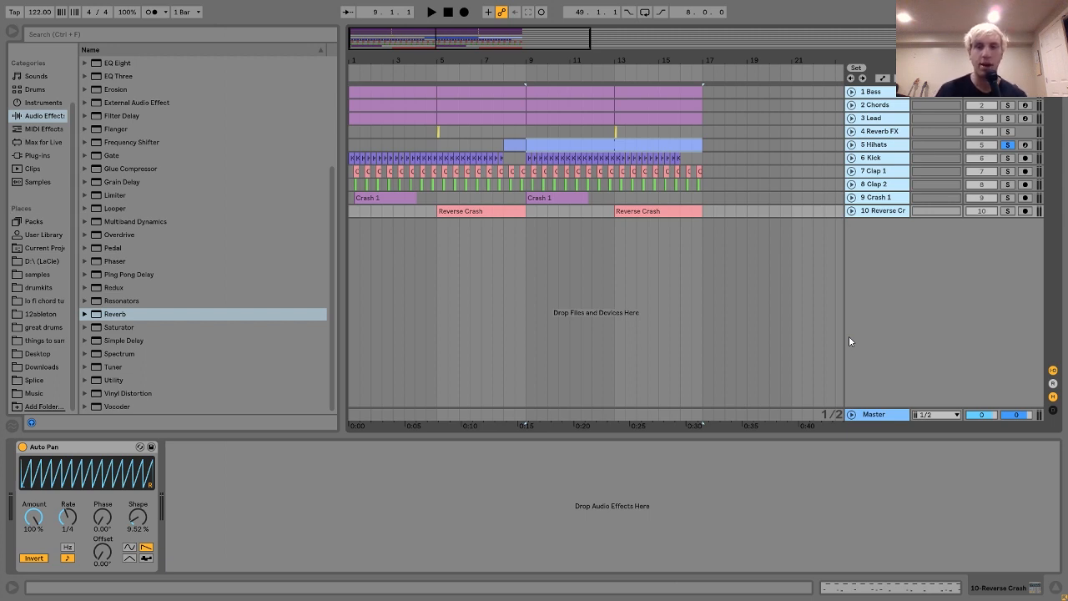
# Solo the Kick track, play it from bar 9 and unfold it to show its waveforms.
pyautogui.click(871, 159)
pyautogui.click(1004, 159)
pyautogui.press('space')
pyautogui.click(852, 157)
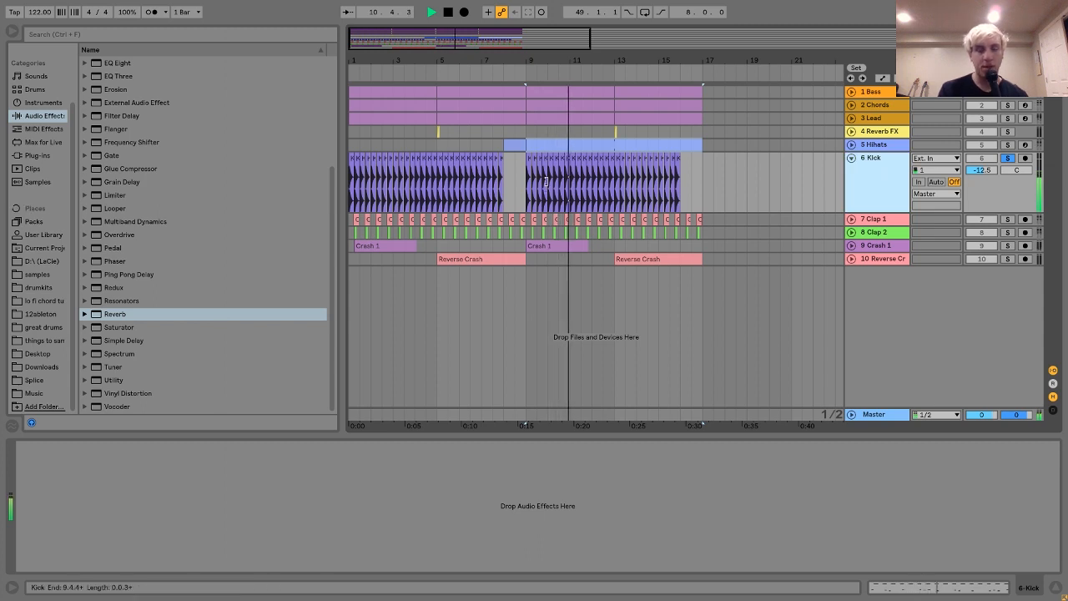
pyautogui.press('space')
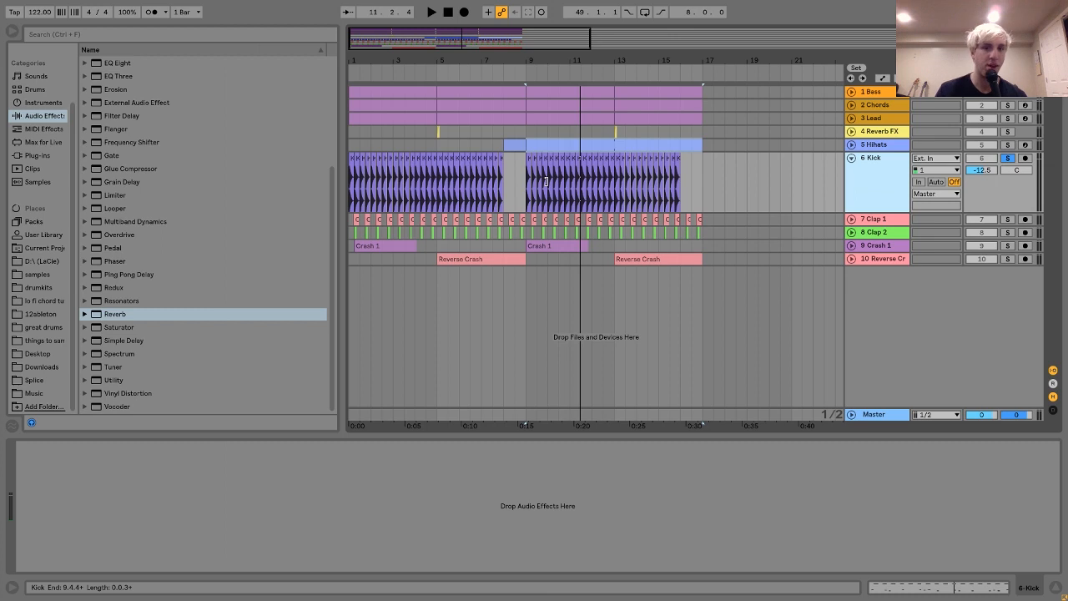
# Solo Clap 1 and Clap 2 together, play them from bar 9 and unfold both tracks.
pyautogui.click(883, 221)
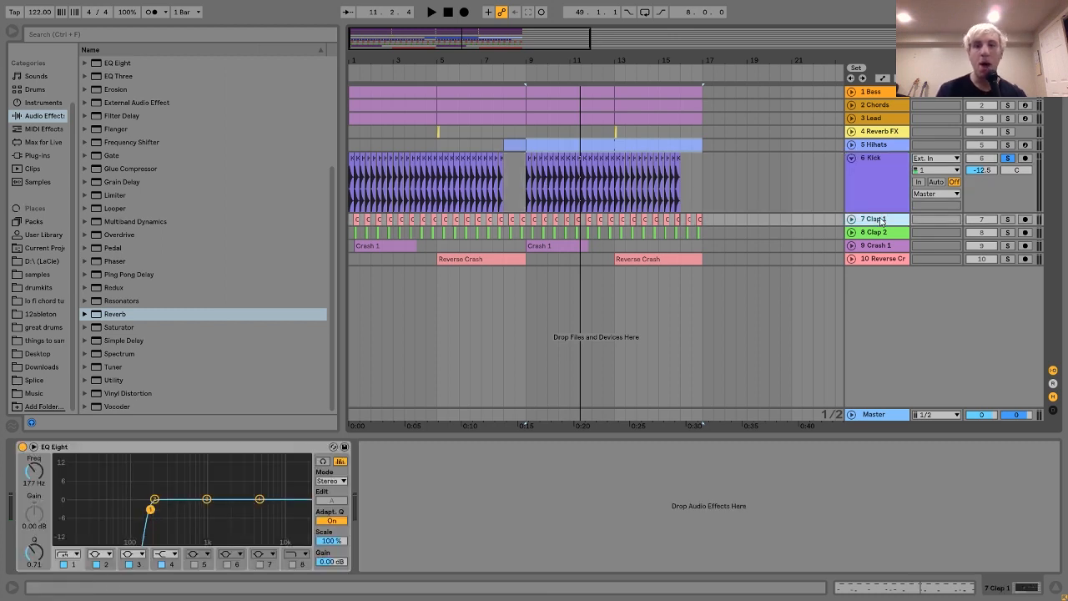
pyautogui.click(1008, 219)
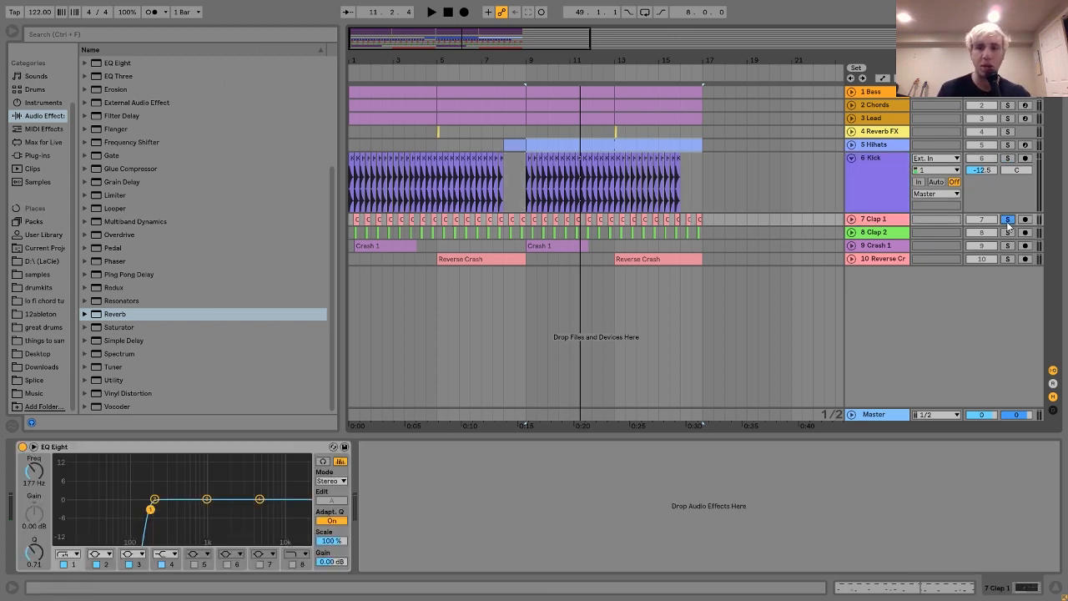
pyautogui.keyDown('ctrl'); pyautogui.click(1007, 232); pyautogui.keyUp('ctrl')
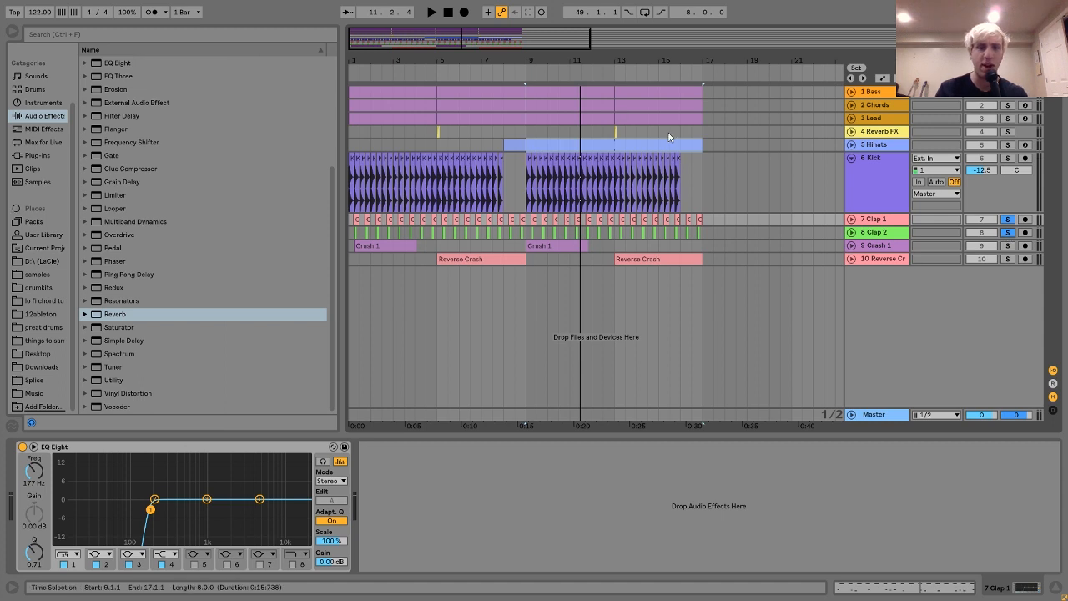
pyautogui.press('space')
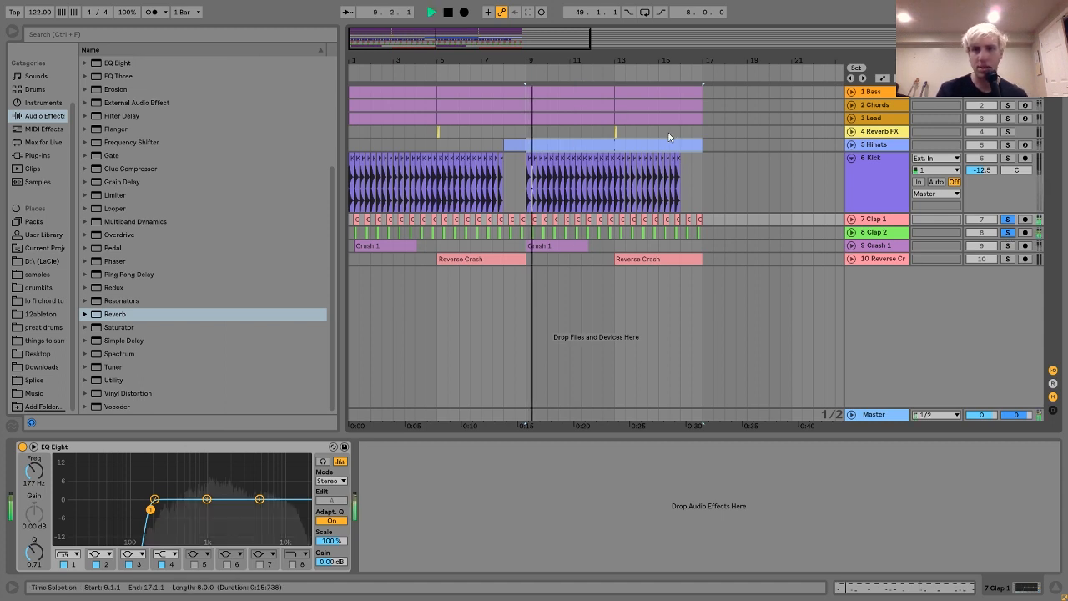
pyautogui.click(851, 232)
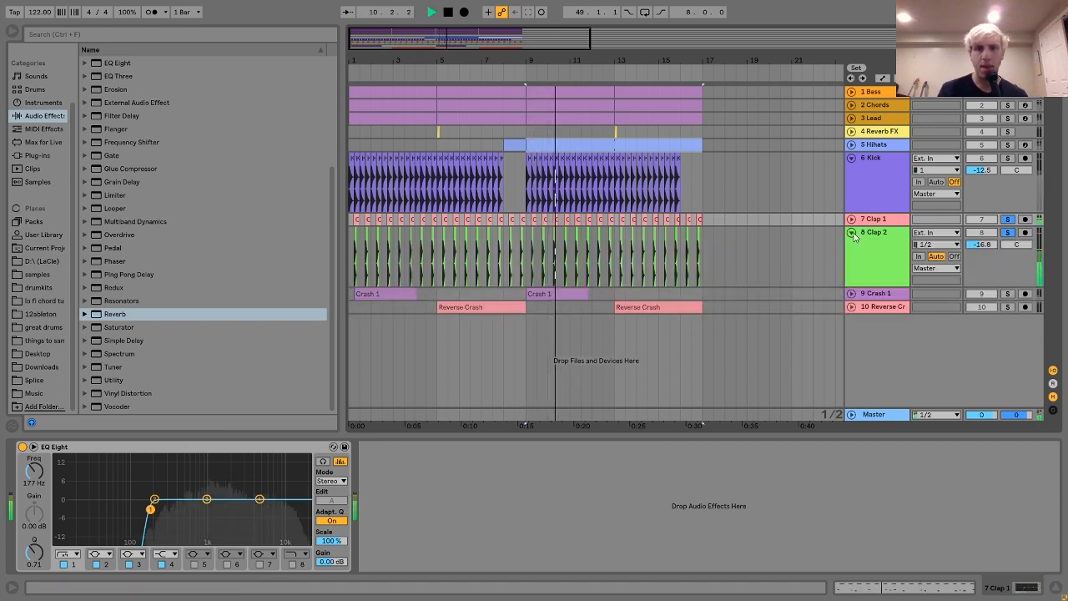
pyautogui.click(852, 219)
pyautogui.press('space')
pyautogui.click(898, 232)
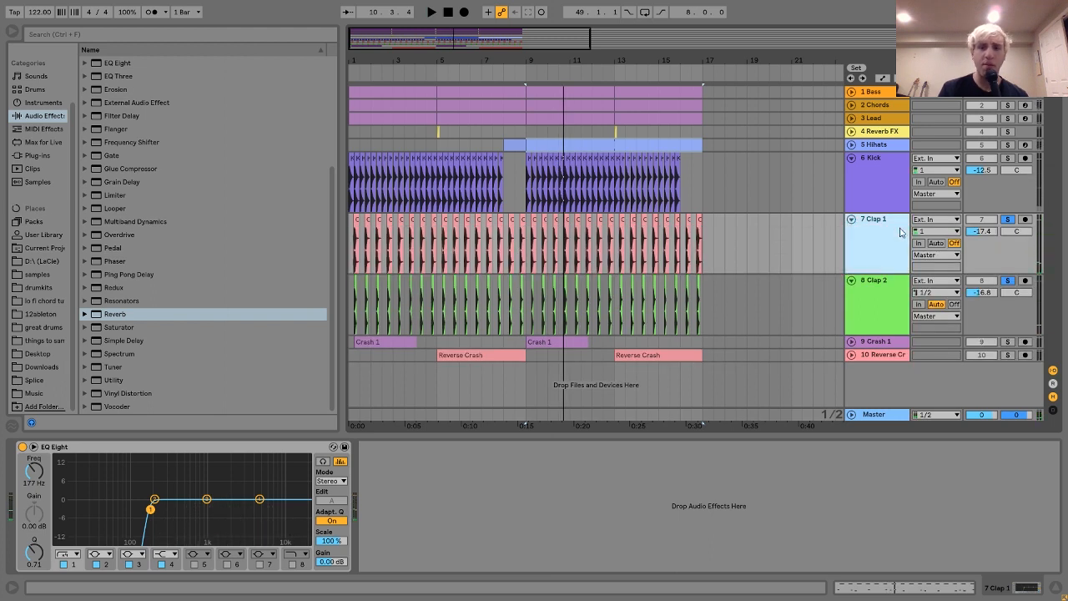
# Solo only the Clap 1 track and play it briefly from bar 9.
pyautogui.click(908, 290)
pyautogui.click(887, 257)
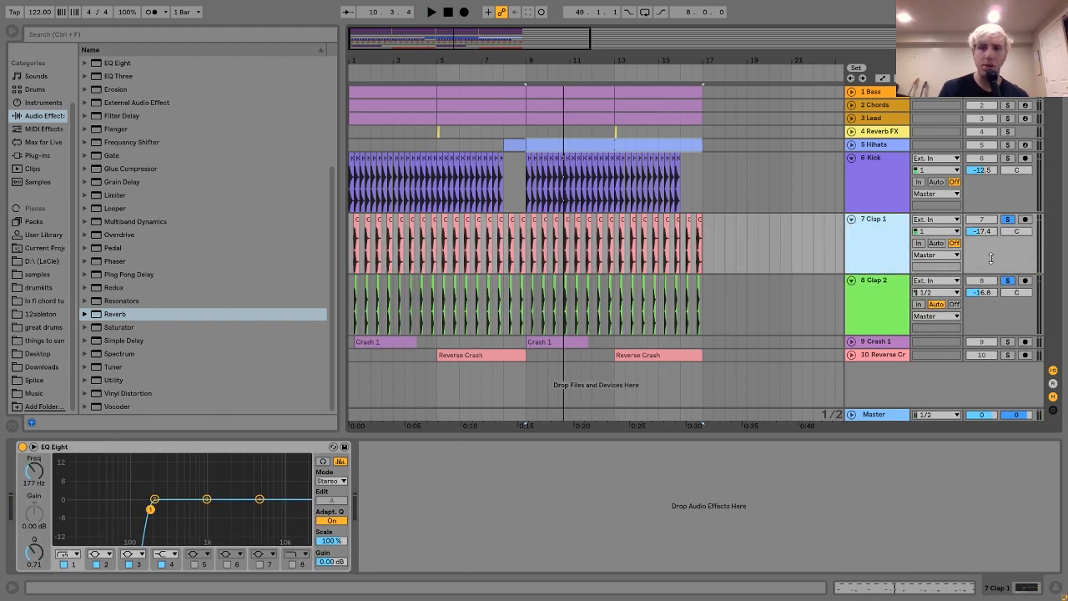
pyautogui.click(1007, 220)
pyautogui.press('space')
pyautogui.press('space')
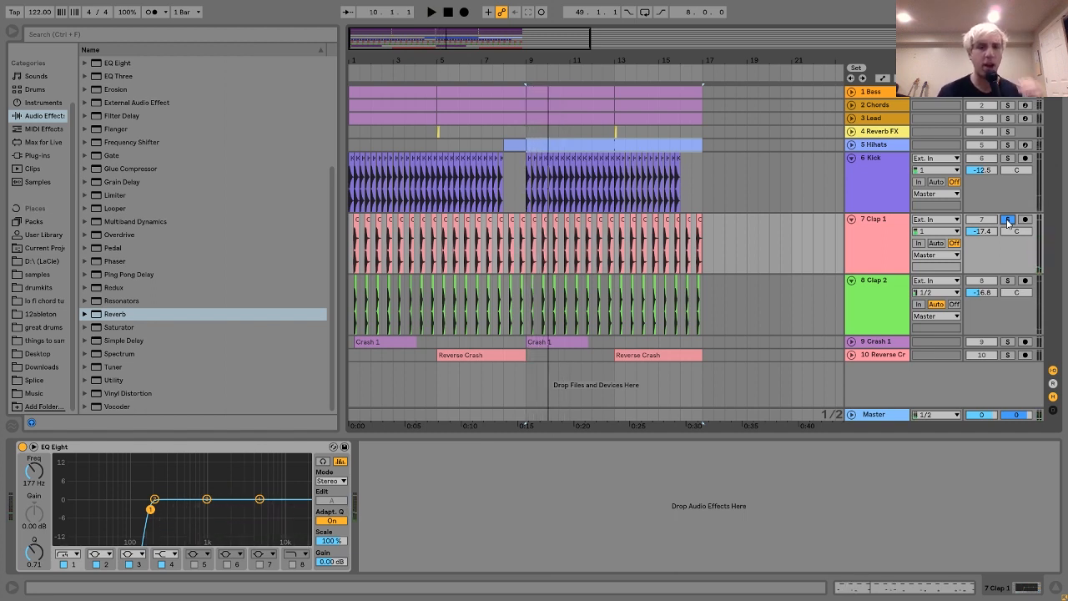
# Examine how the Clap 1 clip at beat 9.2 lines up with the kick and Clap 2, and replay Clap 1 from bar 9.
pyautogui.moveTo(542, 58); pyautogui.dragTo(622, 246)
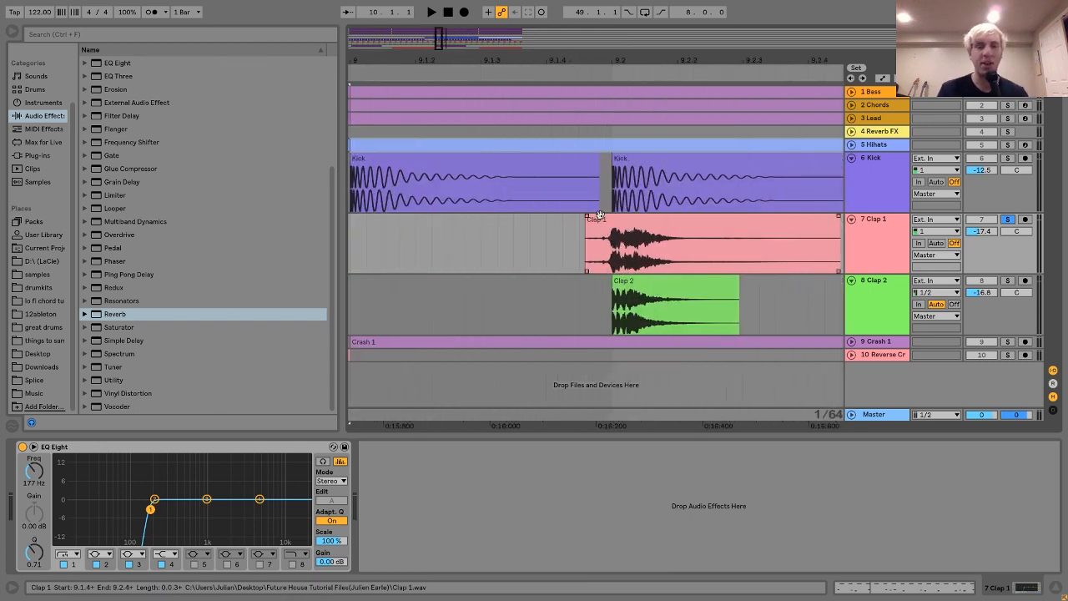
pyautogui.moveTo(587, 53); pyautogui.dragTo(586, 12)
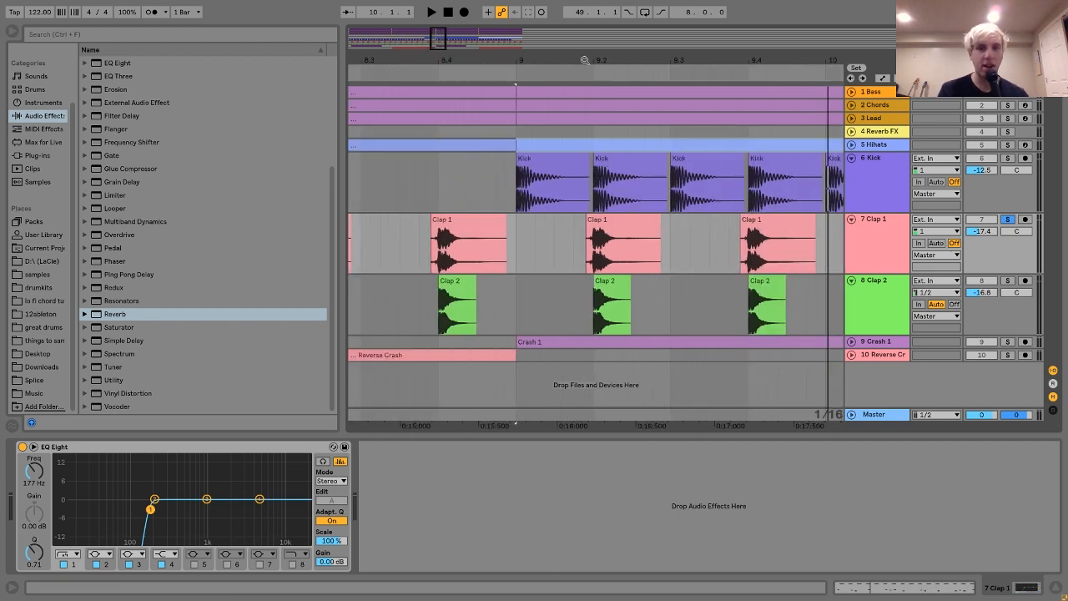
pyautogui.moveTo(581, 59); pyautogui.dragTo(581, 37)
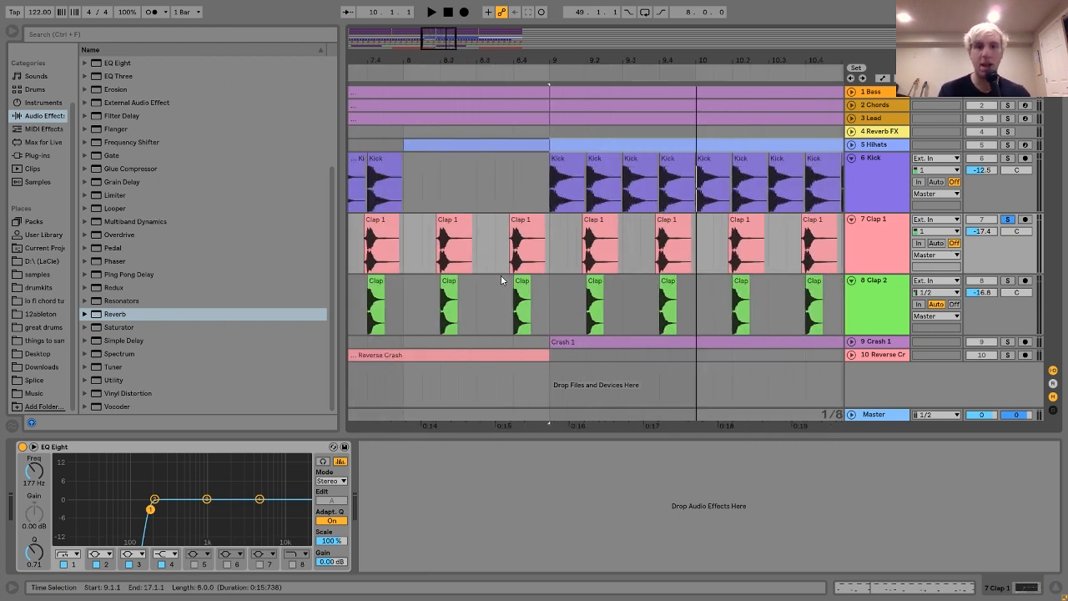
pyautogui.click(551, 234)
pyautogui.press('space')
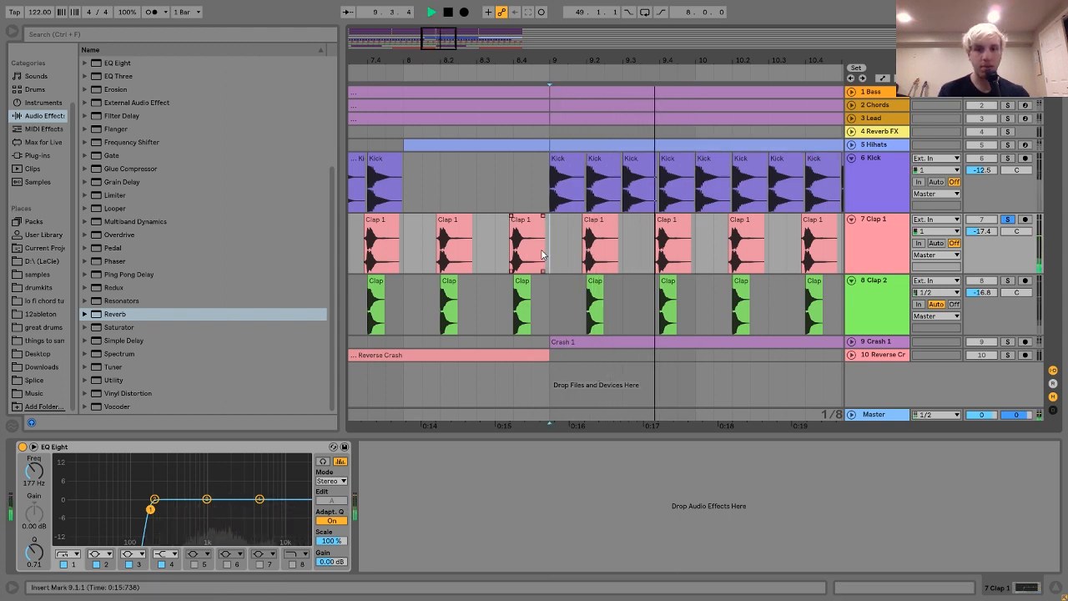
# Solo only Clap 2, play it from bar 9 and display its Utility and EQ Eight devices.
pyautogui.click(1008, 281)
pyautogui.press('space')
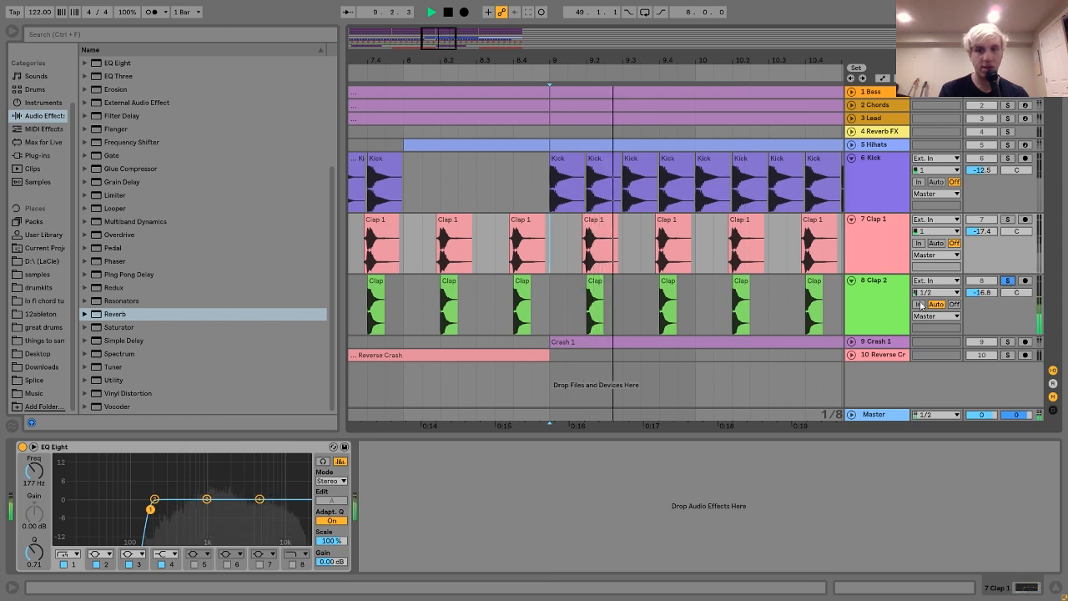
pyautogui.click(868, 305)
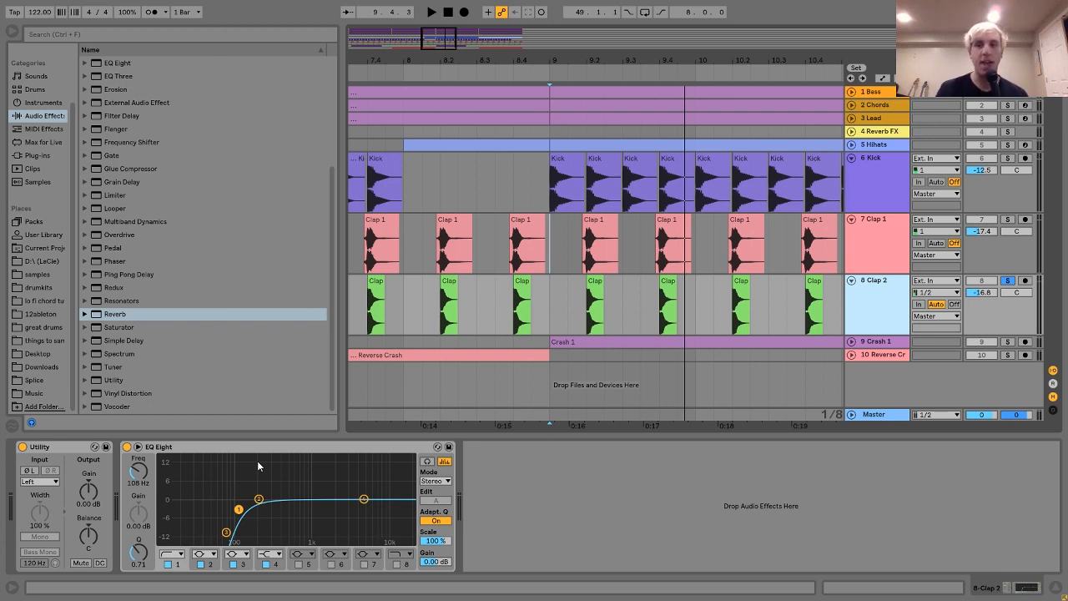
pyautogui.press('space')
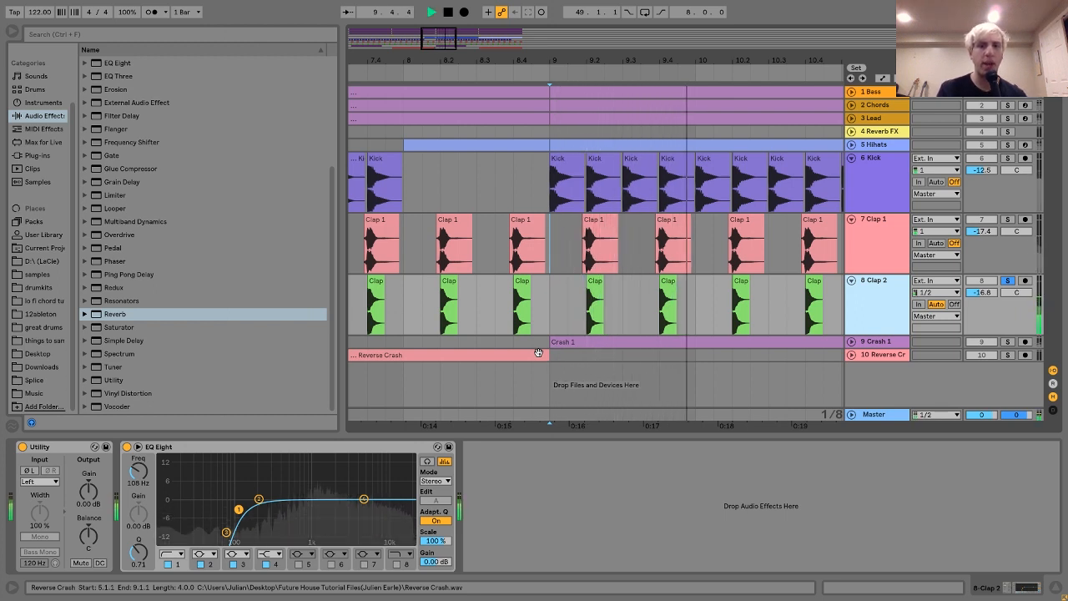
pyautogui.press('space')
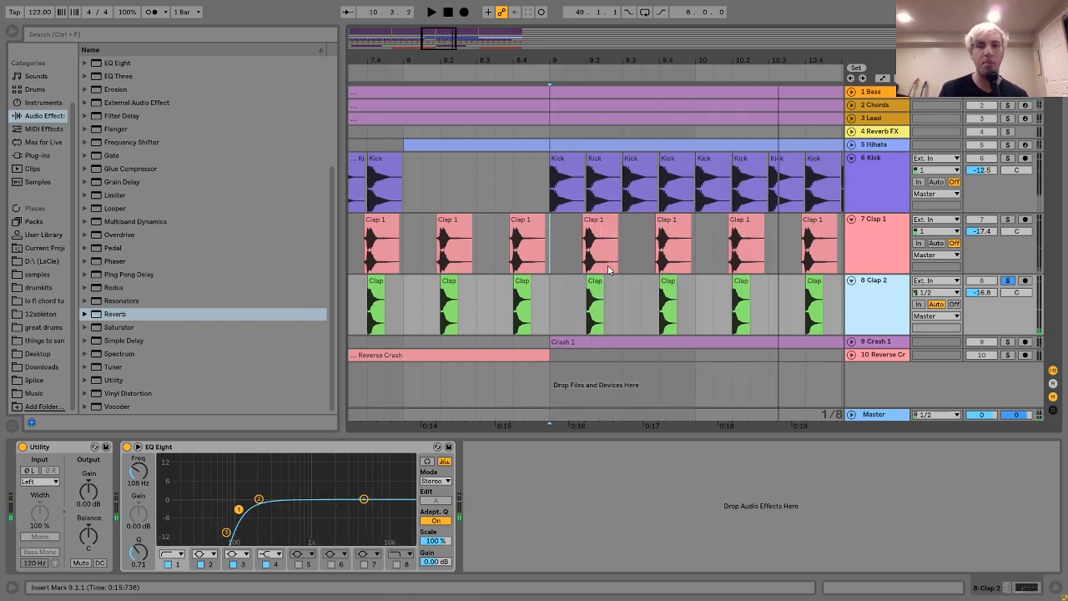
# Solo Clap 1 and play it from bar 9, adding Clap 2 to the solo to hear both claps layered.
pyautogui.click(1008, 220)
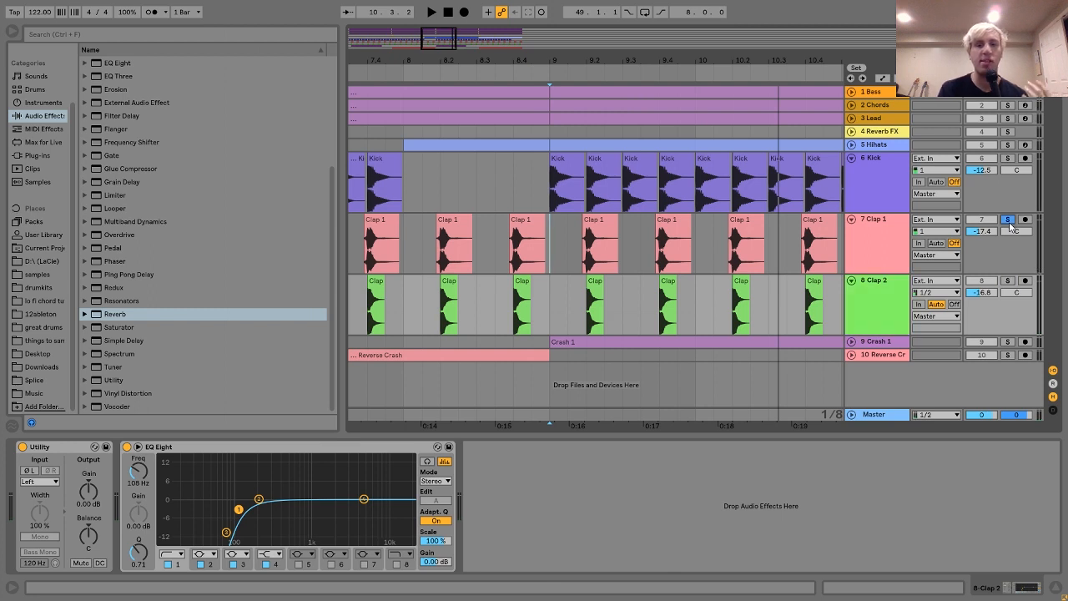
pyautogui.press('space')
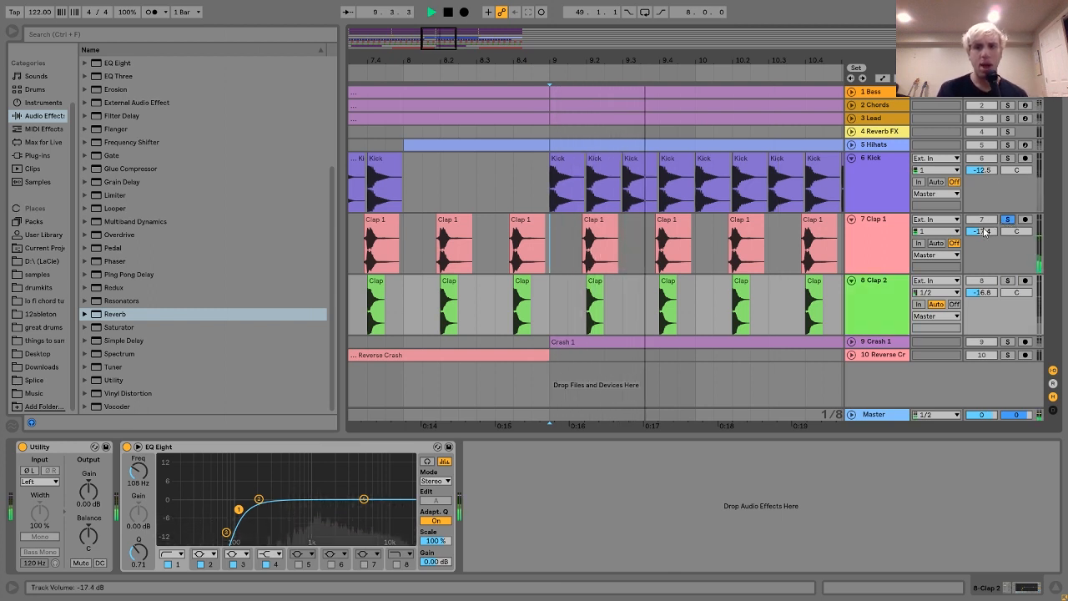
pyautogui.keyDown('ctrl'); pyautogui.click(1006, 281); pyautogui.keyUp('ctrl')
pyautogui.press('space')
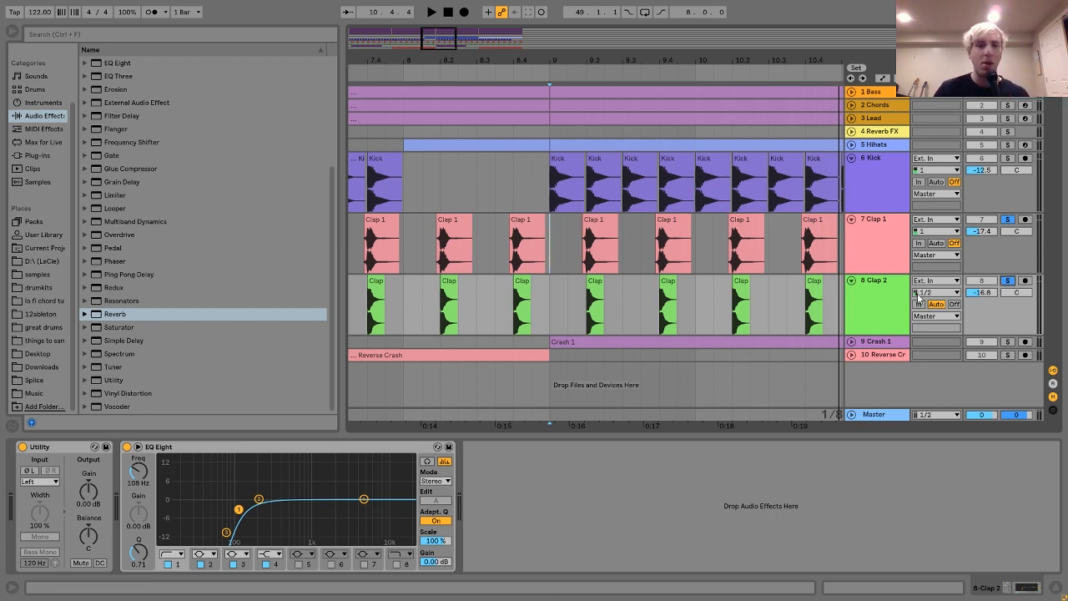
# Compare the effect devices on the Clap 1 and Clap 2 tracks.
pyautogui.click(872, 240)
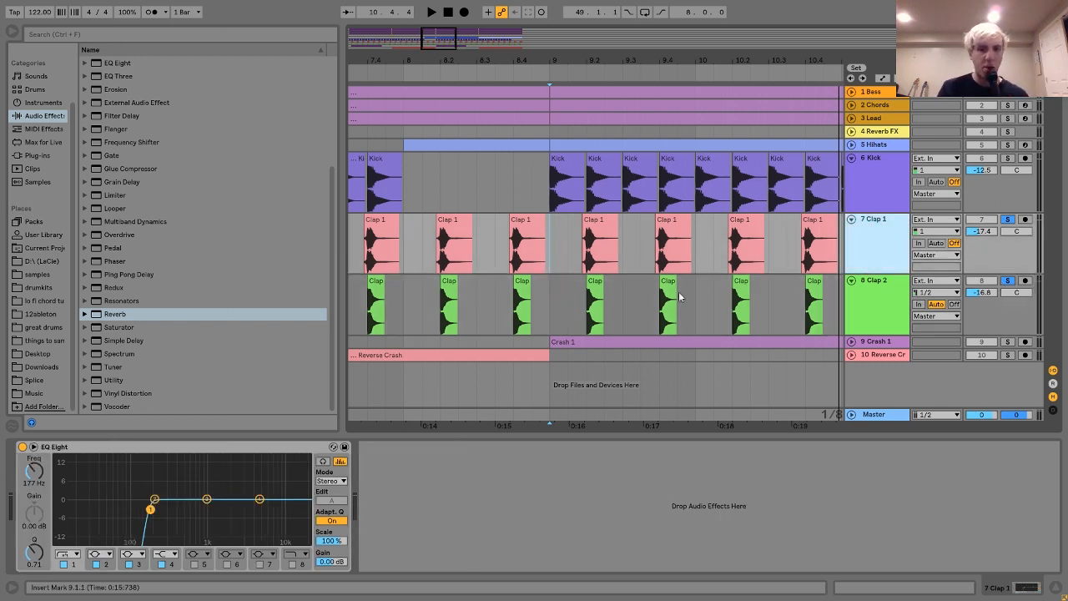
pyautogui.click(885, 307)
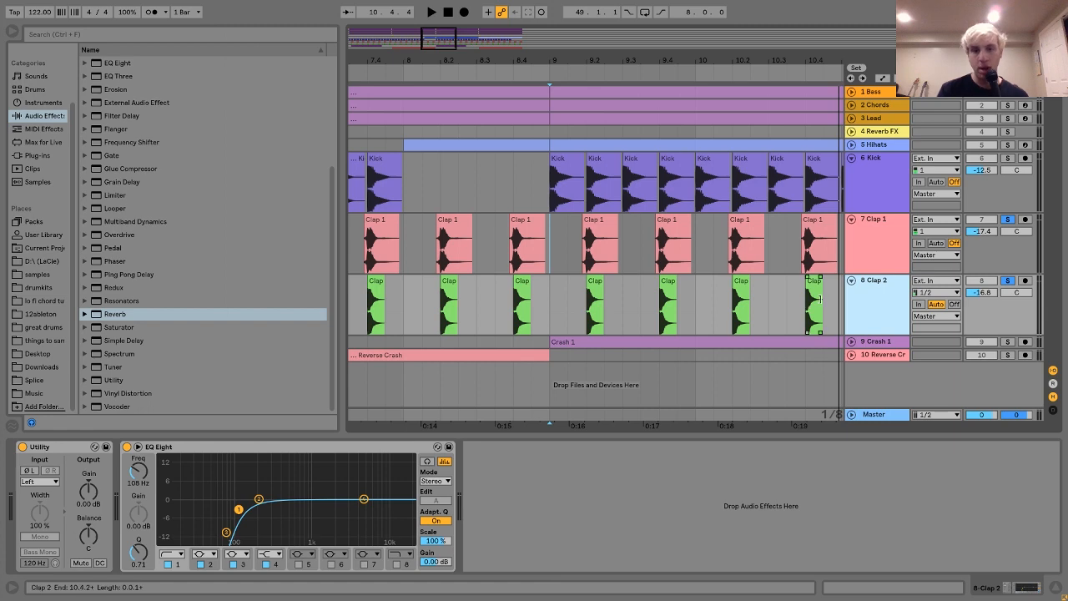
# Show the Crash 1 track's devices, add Crash 1 and Reverse Crash to the solo, and play briefly from the first Crash 1 clip.
pyautogui.moveTo(587, 61); pyautogui.dragTo(588, 13)
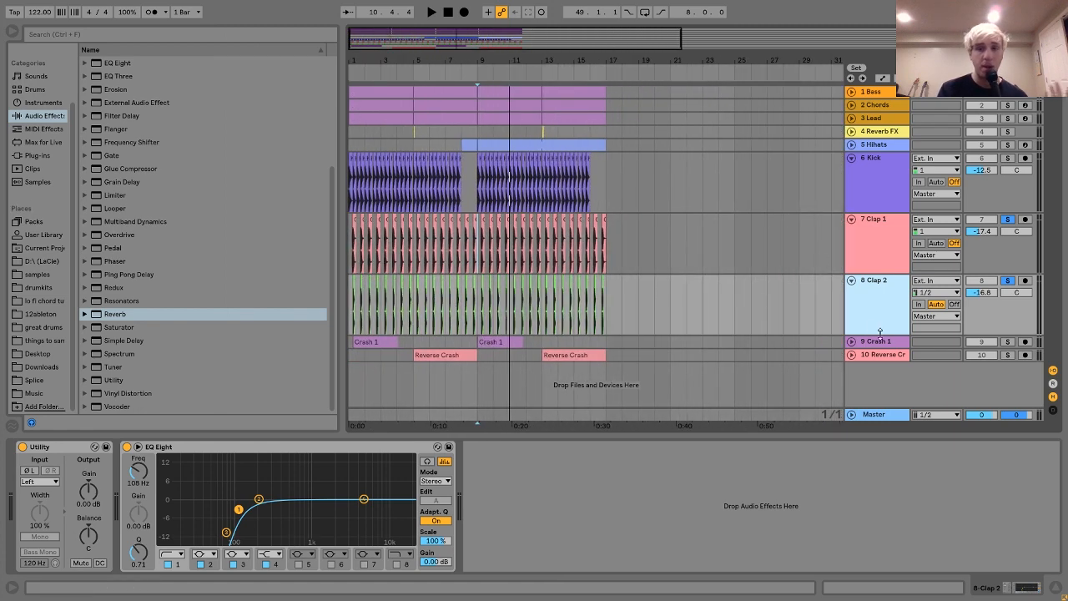
pyautogui.click(886, 344)
pyautogui.click(1007, 342)
pyautogui.click(1007, 354)
pyautogui.click(380, 341)
pyautogui.press('space')
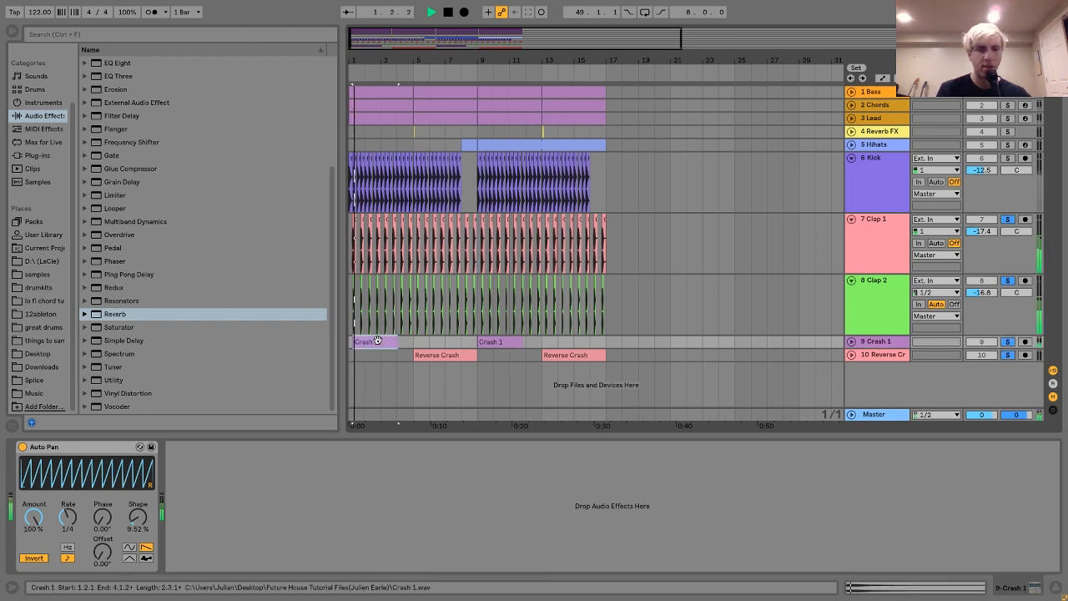
pyautogui.press('space')
# Limit the solo to Crash 1 and Reverse Crash and replay from the first Crash 1 clip.
pyautogui.click(1007, 280)
pyautogui.click(1007, 341)
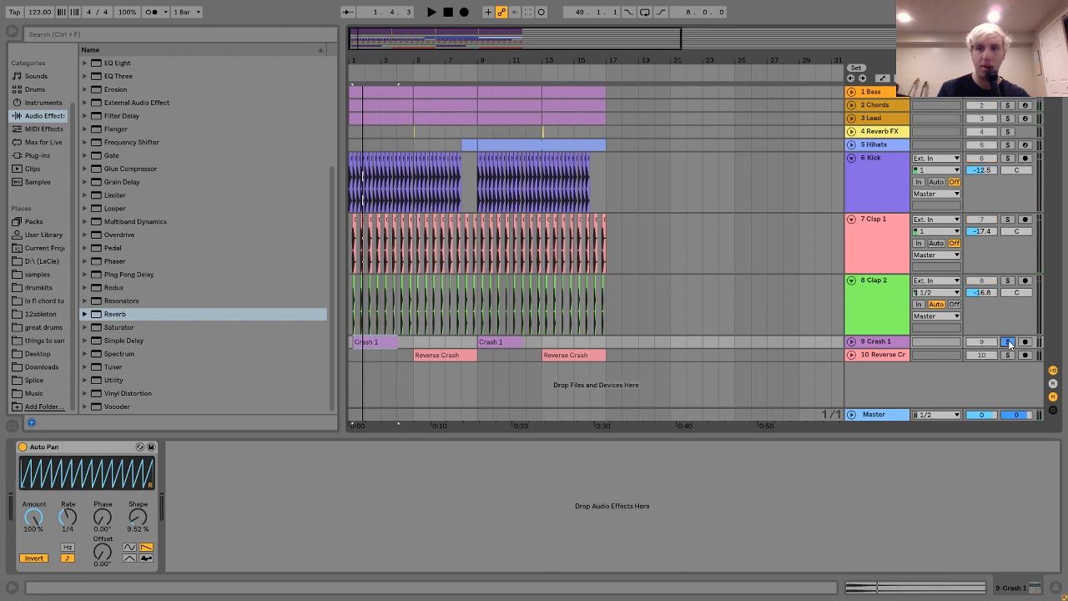
pyautogui.click(1007, 355)
pyautogui.press('space')
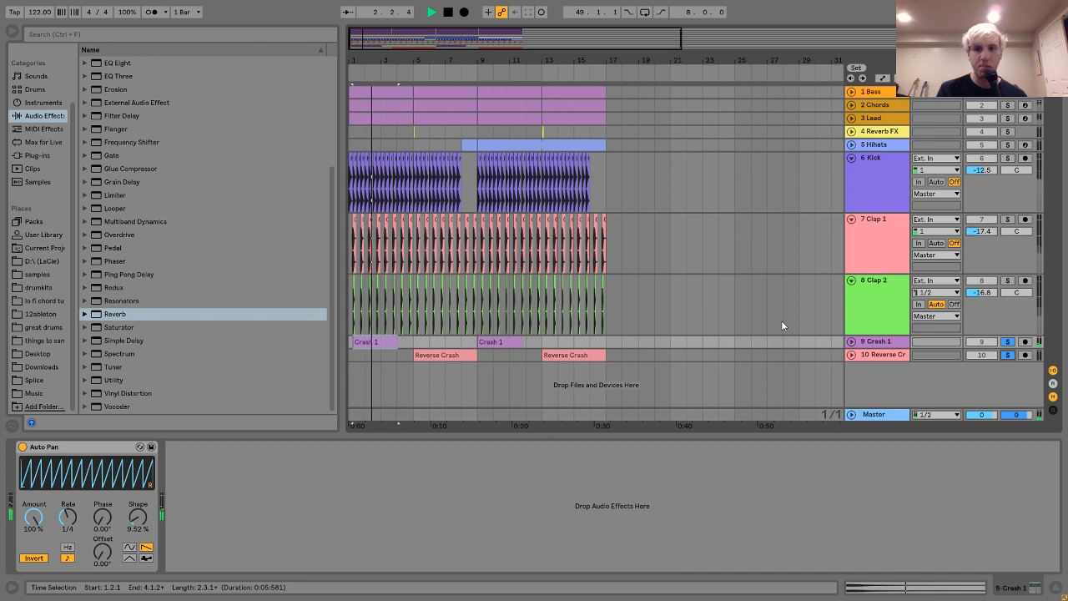
# Unfold the Reverse Crash track and play its first clip from bar 8.
pyautogui.click(852, 355)
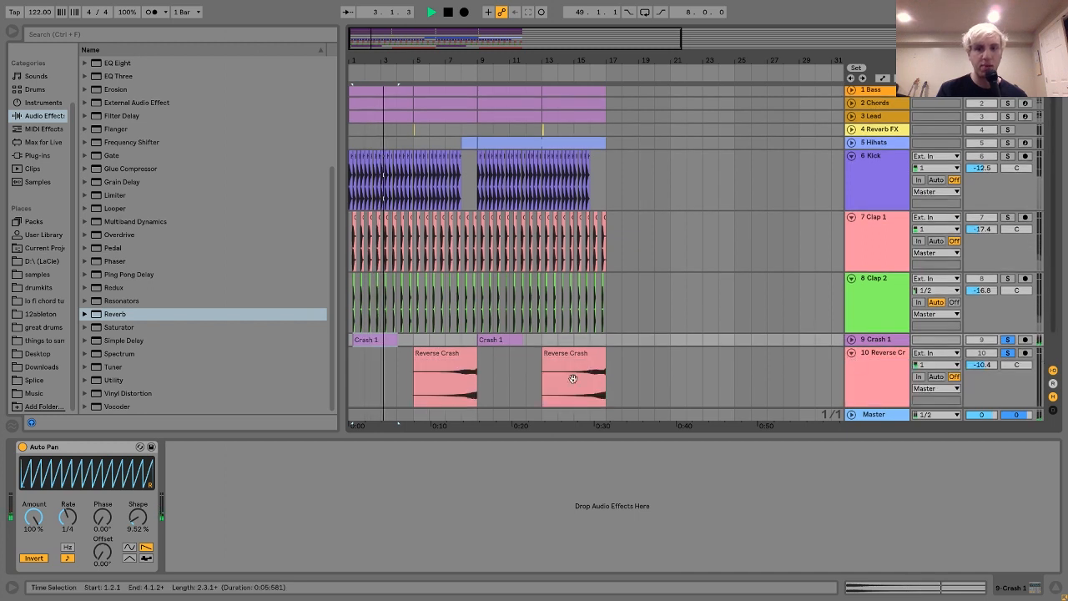
pyautogui.click(458, 389)
pyautogui.press('space')
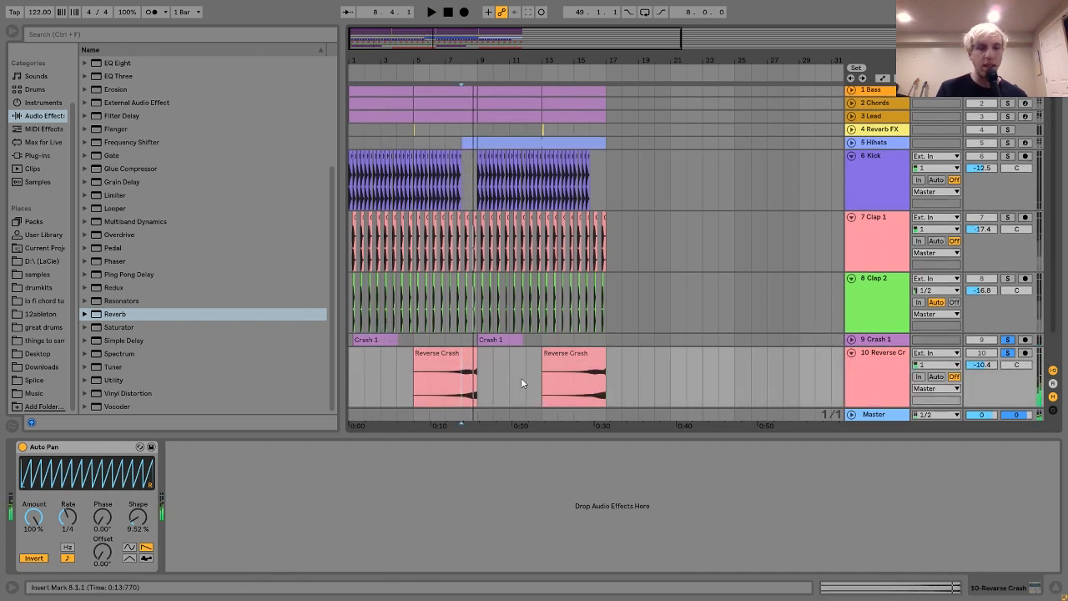
# Clear the solo from the crash tracks and fold all the tracks in the arrangement.
pyautogui.click(461, 342)
pyautogui.click(1007, 340)
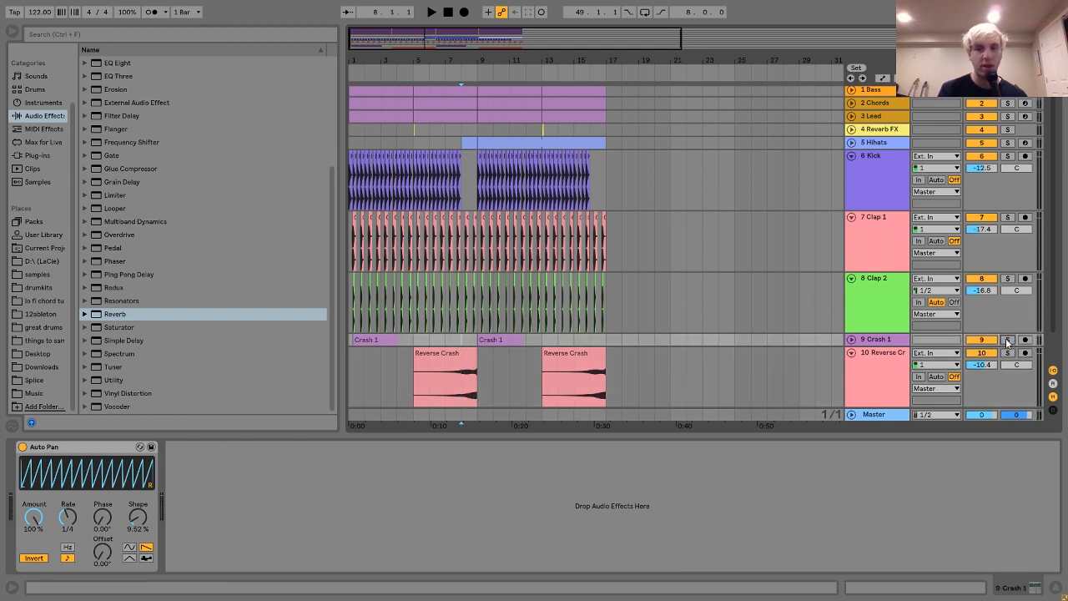
pyautogui.click(866, 296)
pyautogui.hotkey('ctrl', 'a')
pyautogui.click(851, 279)
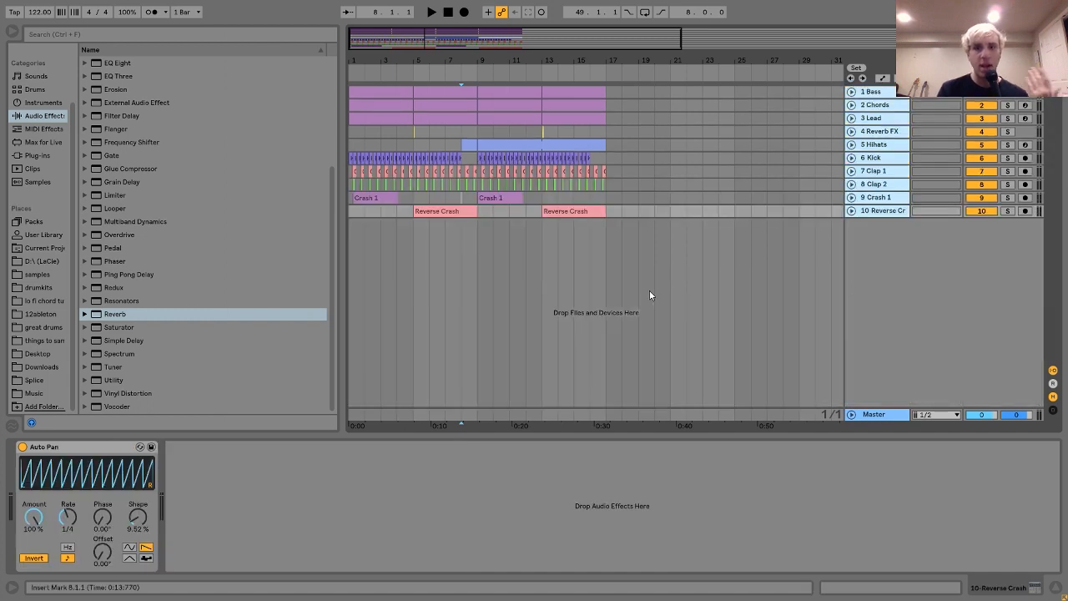
# Display the device chain of the Chords track, followed by that of the Lead track.
pyautogui.click(889, 106)
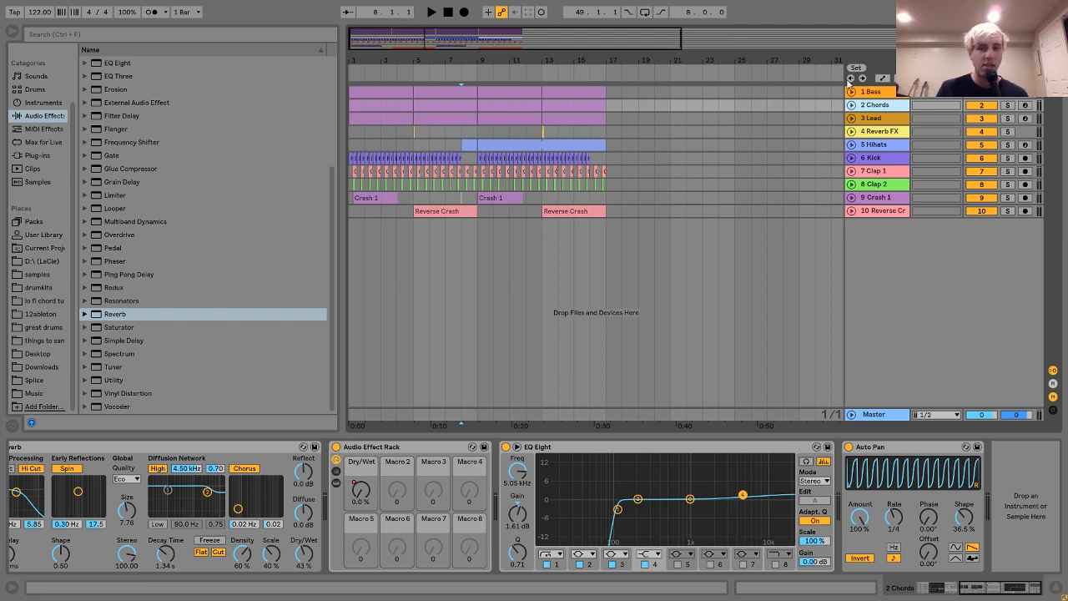
pyautogui.click(871, 119)
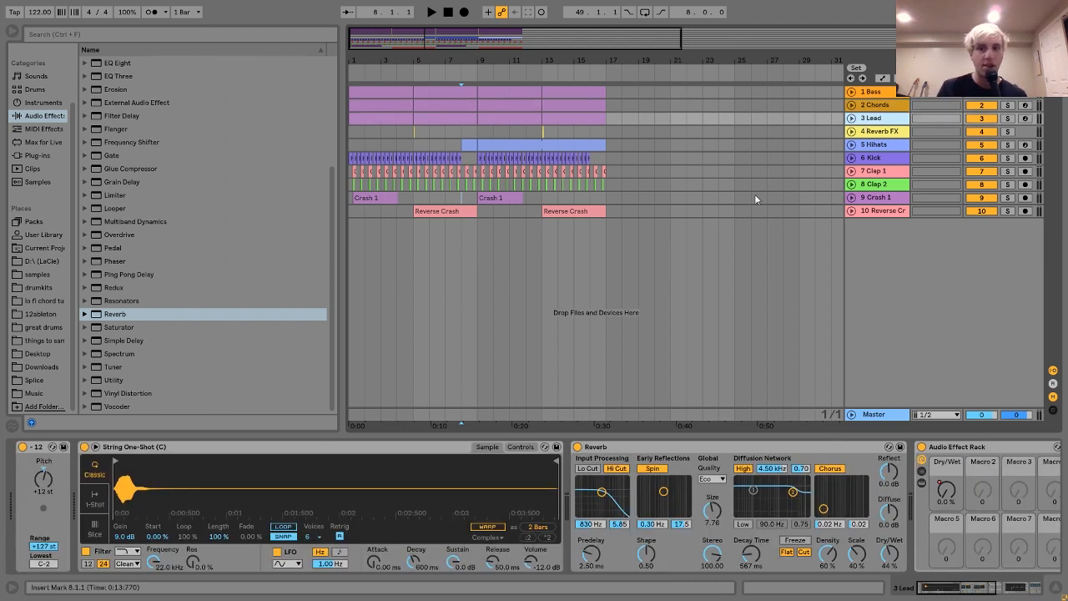